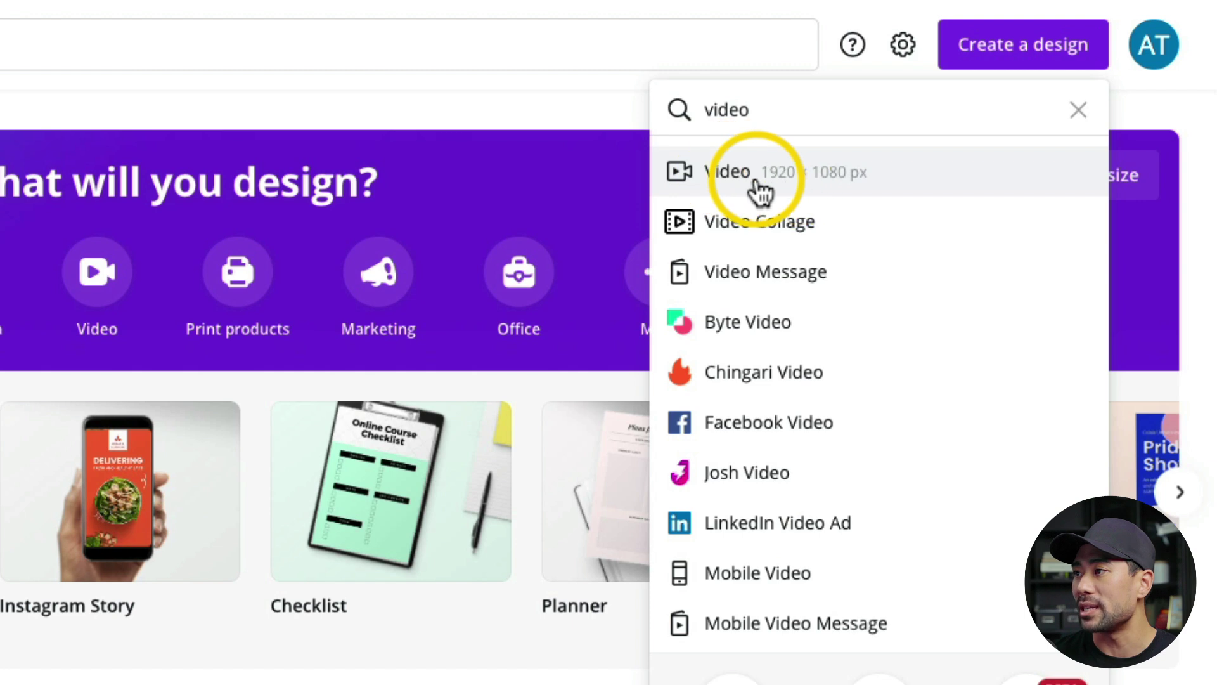
Create a blank 1920 × 1080 px Video design and select its empty page
click(813, 190)
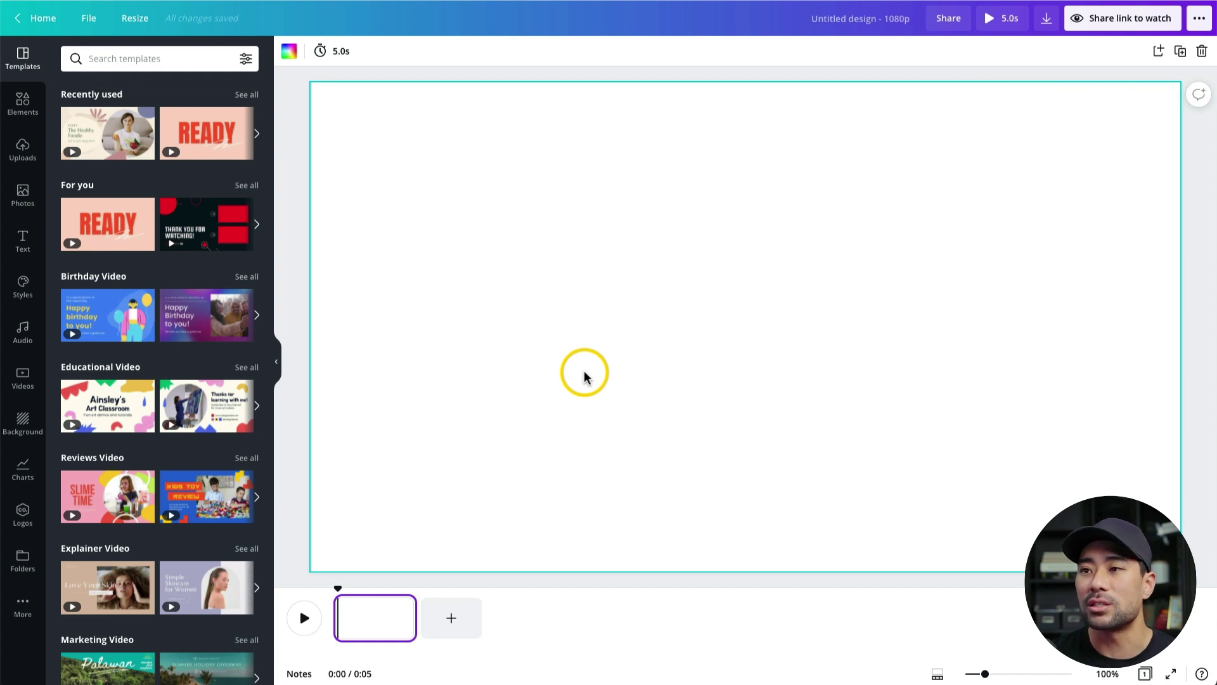
click(437, 310)
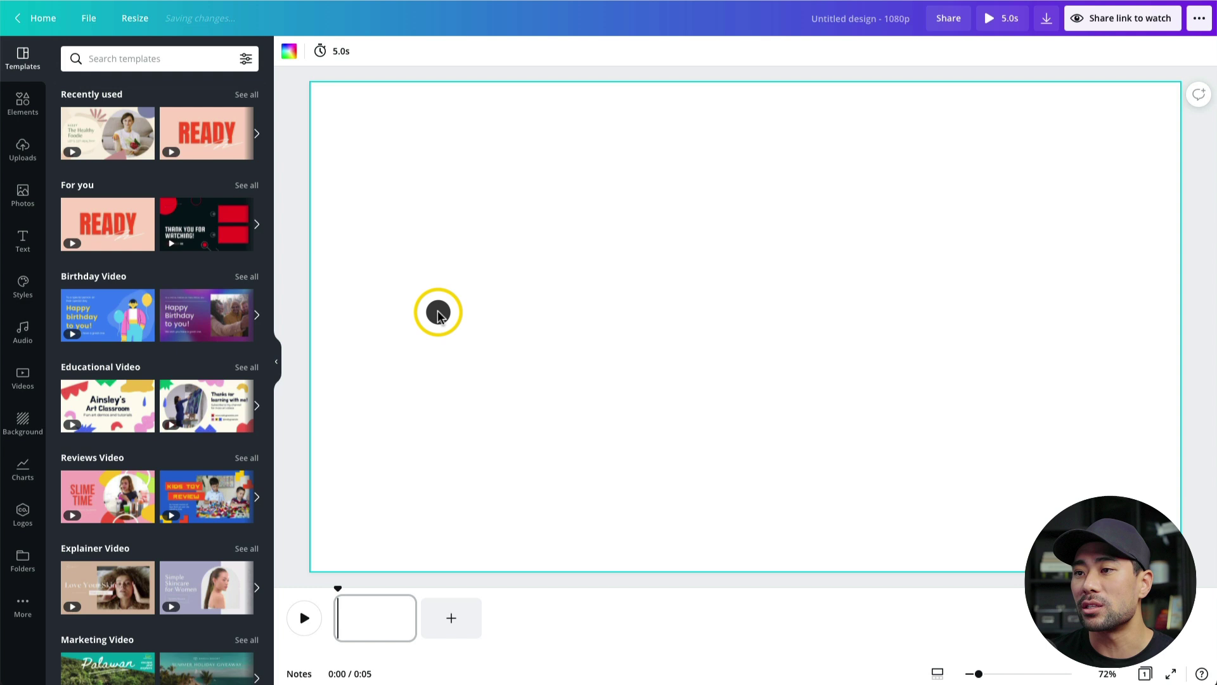
click(406, 246)
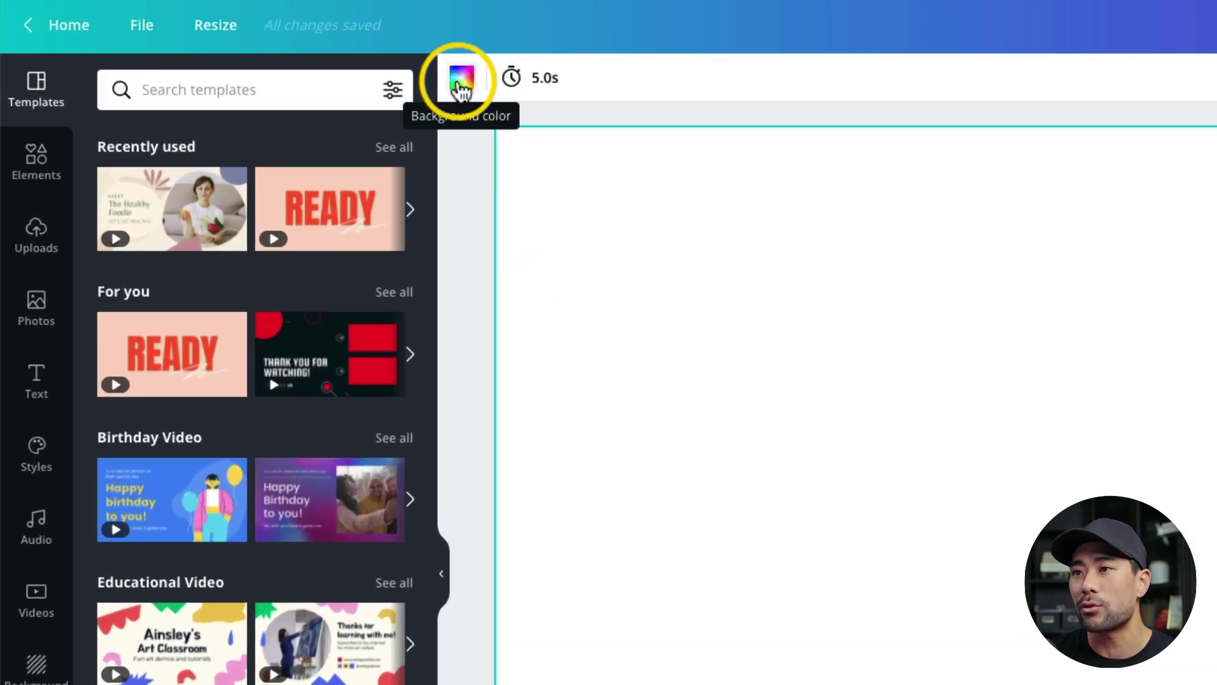
Set the page's background to the custom colour #FFF5E7
click(461, 89)
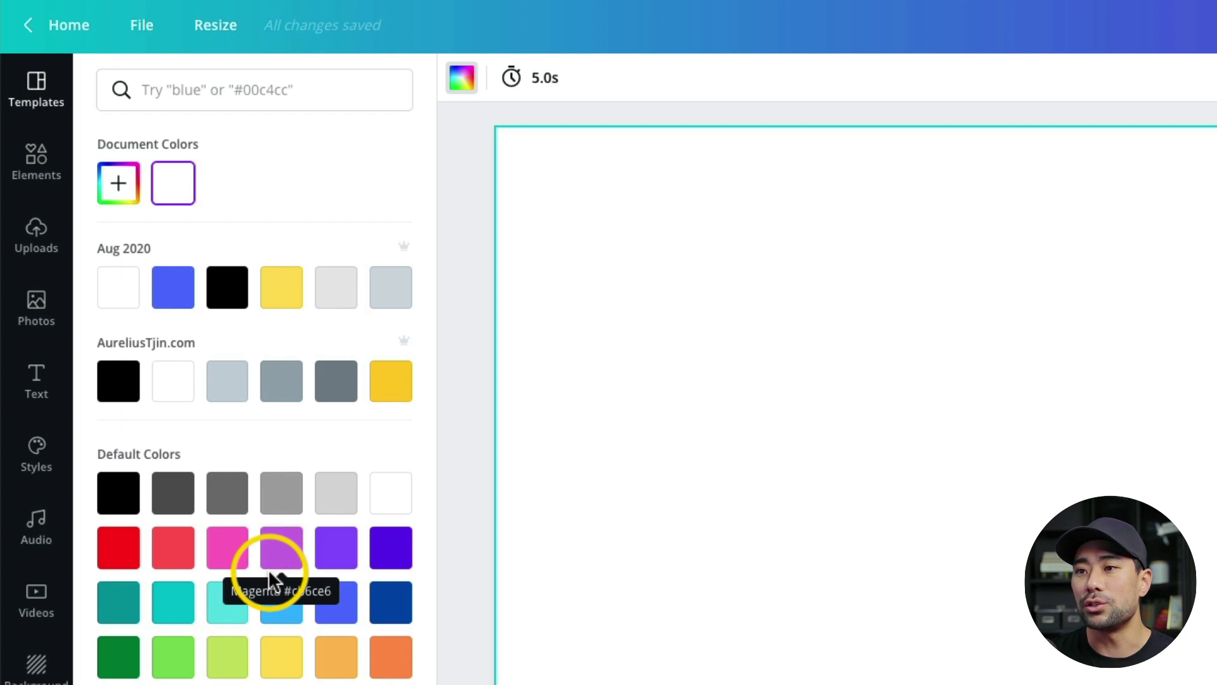
click(121, 188)
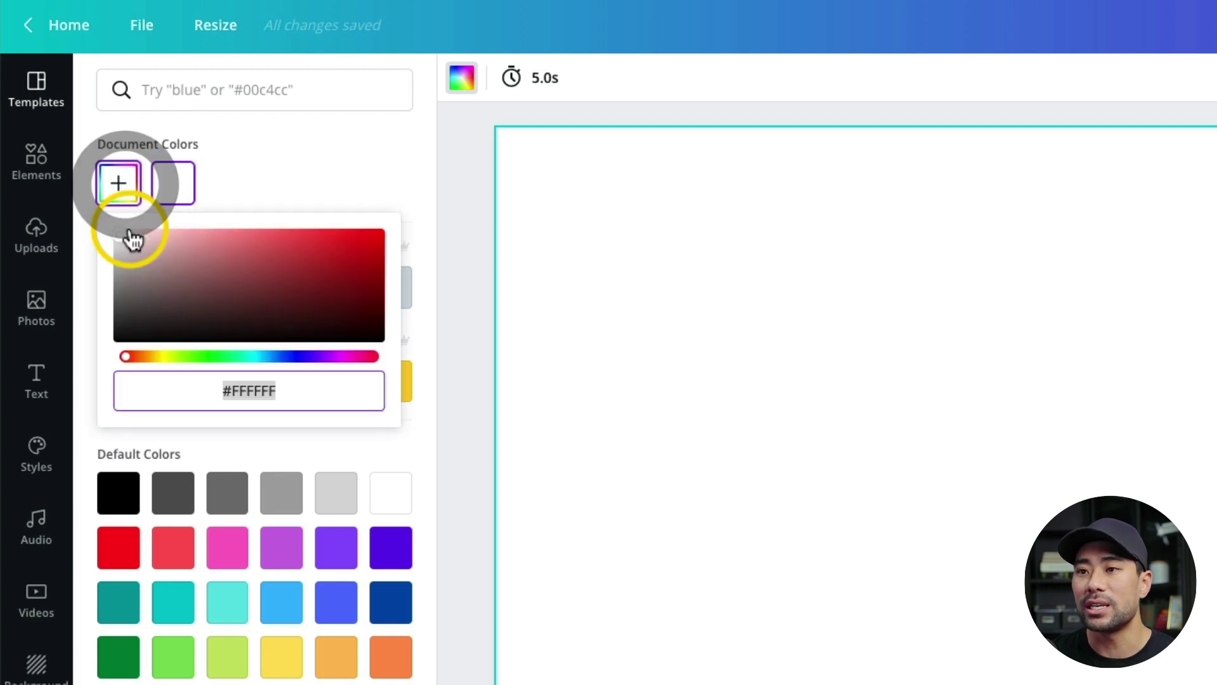
double_click(264, 383)
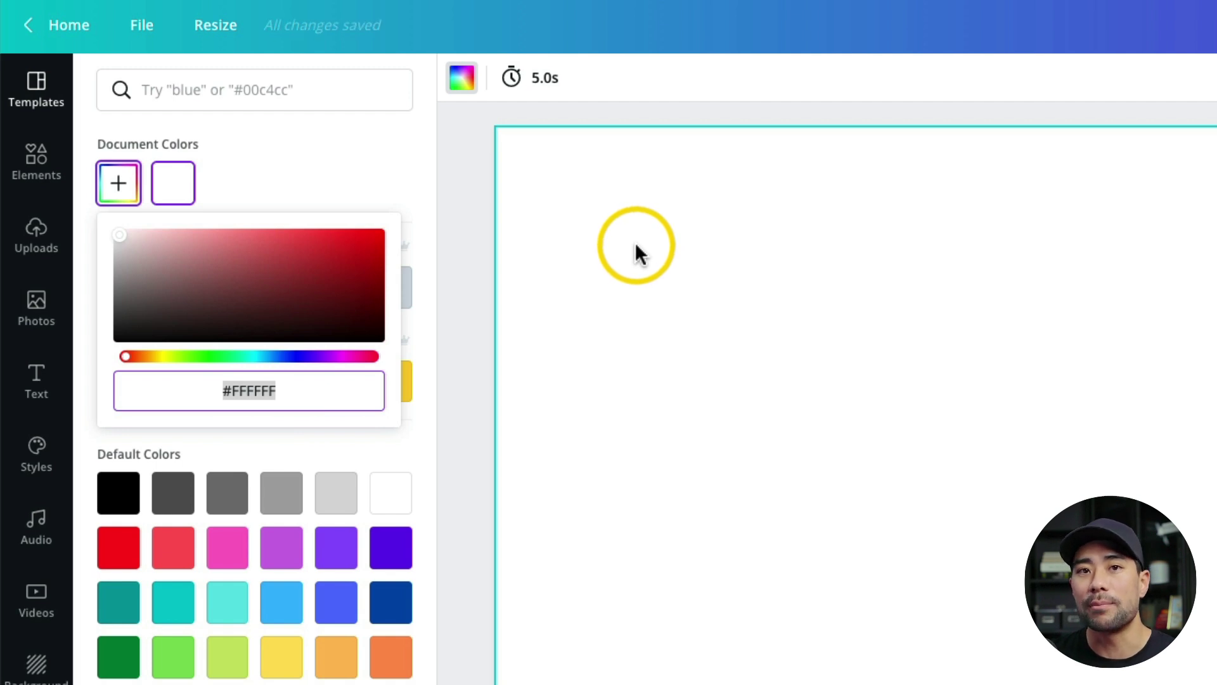
click(274, 394)
text(#FFF5E7)
click(307, 394)
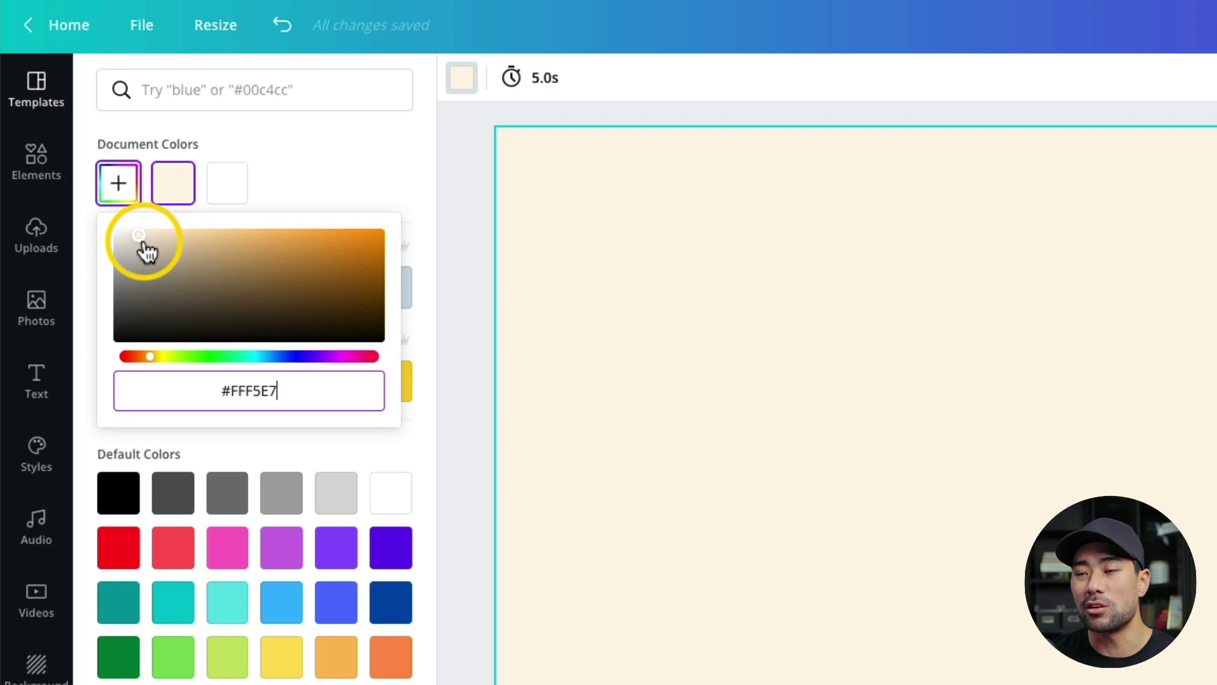
drag(163, 253, 271, 235)
click(266, 388)
text(#FFF5E7)
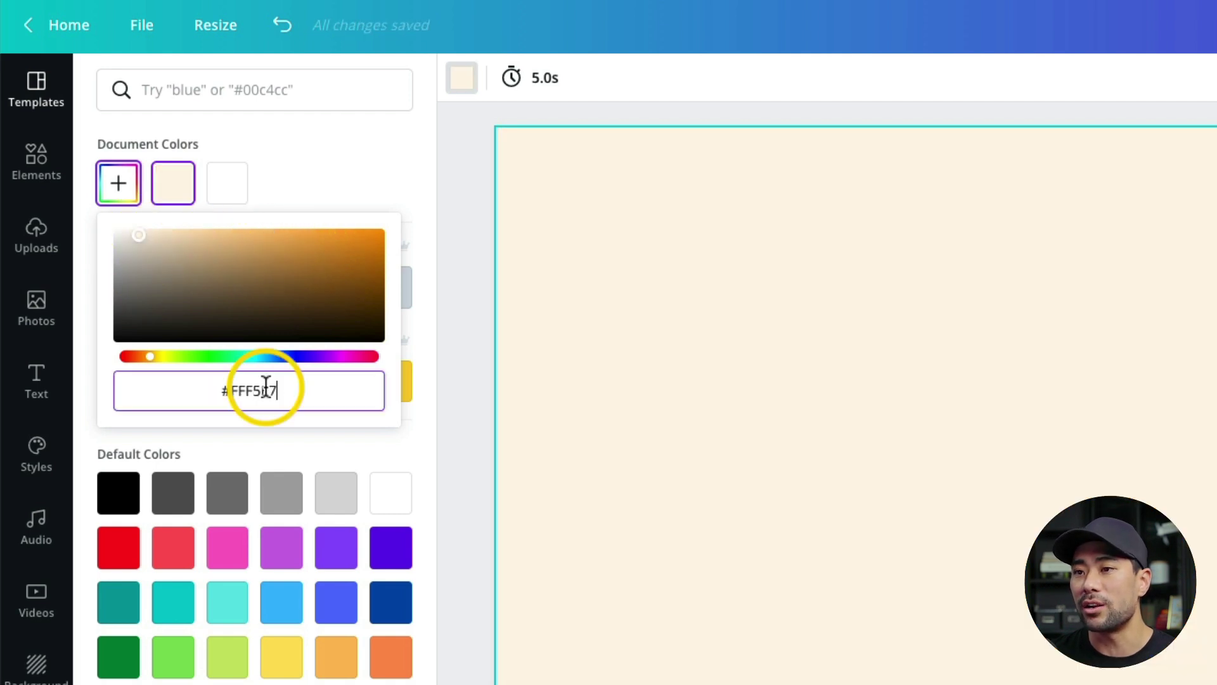
drag(218, 389, 372, 388)
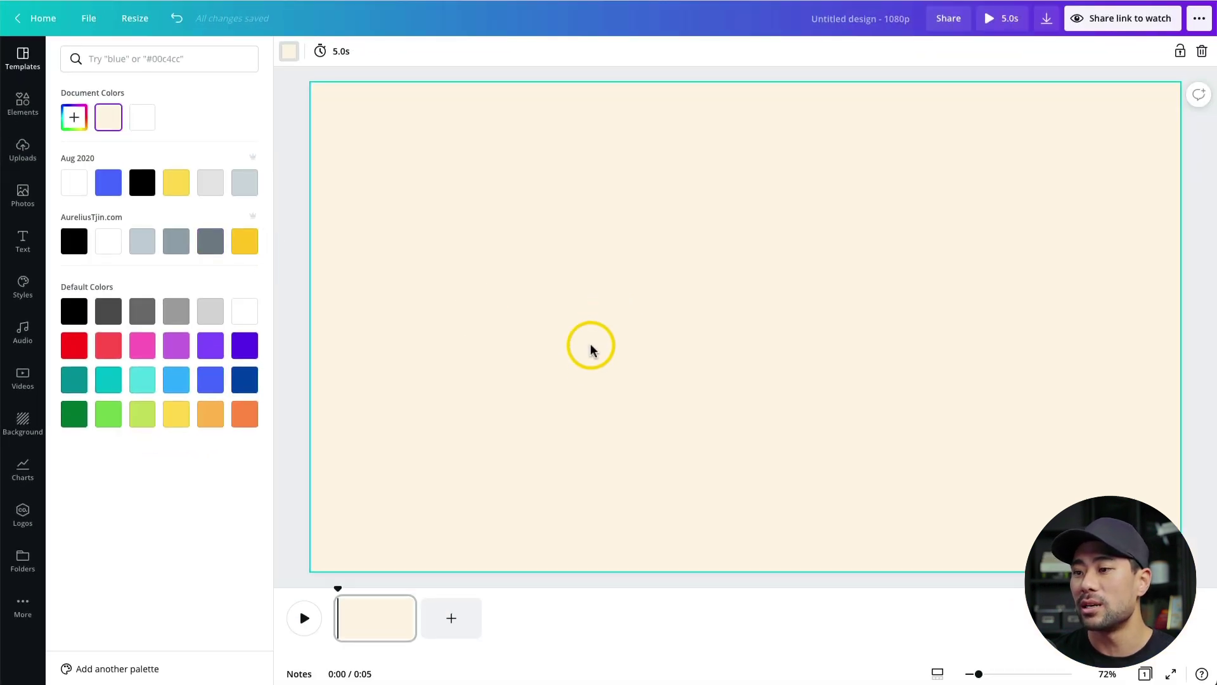
click(587, 366)
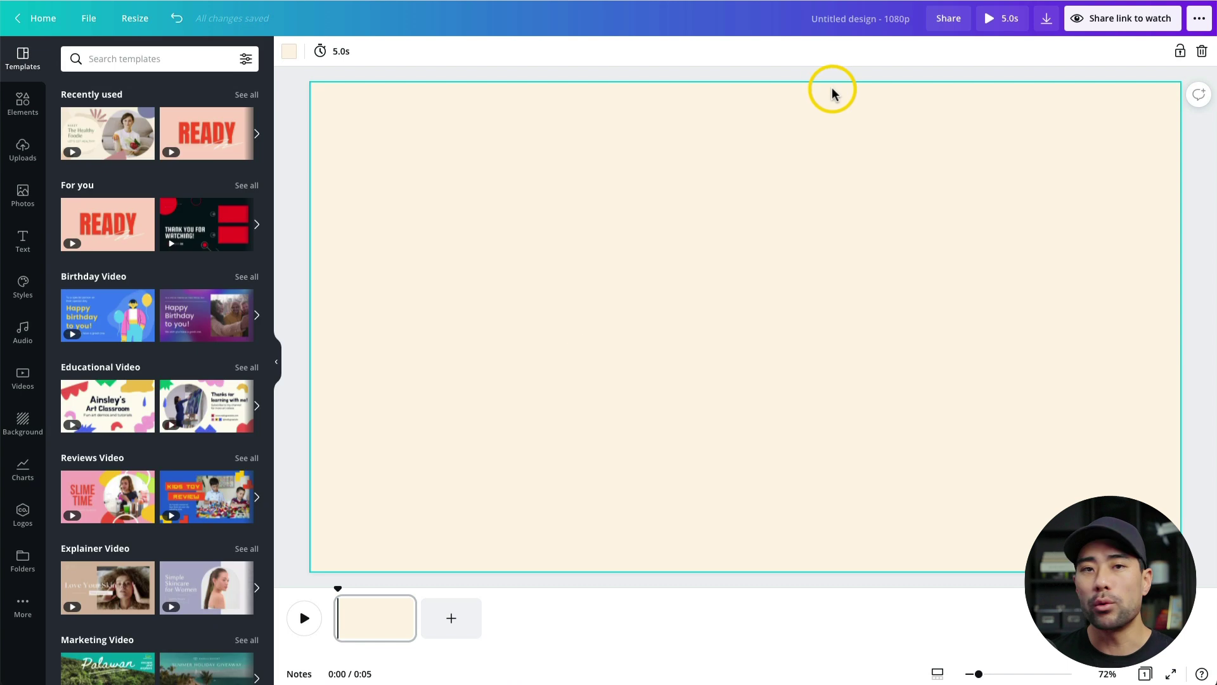
Rename the design as "YouTube Intro Example"
click(870, 15)
key(BackSpace)
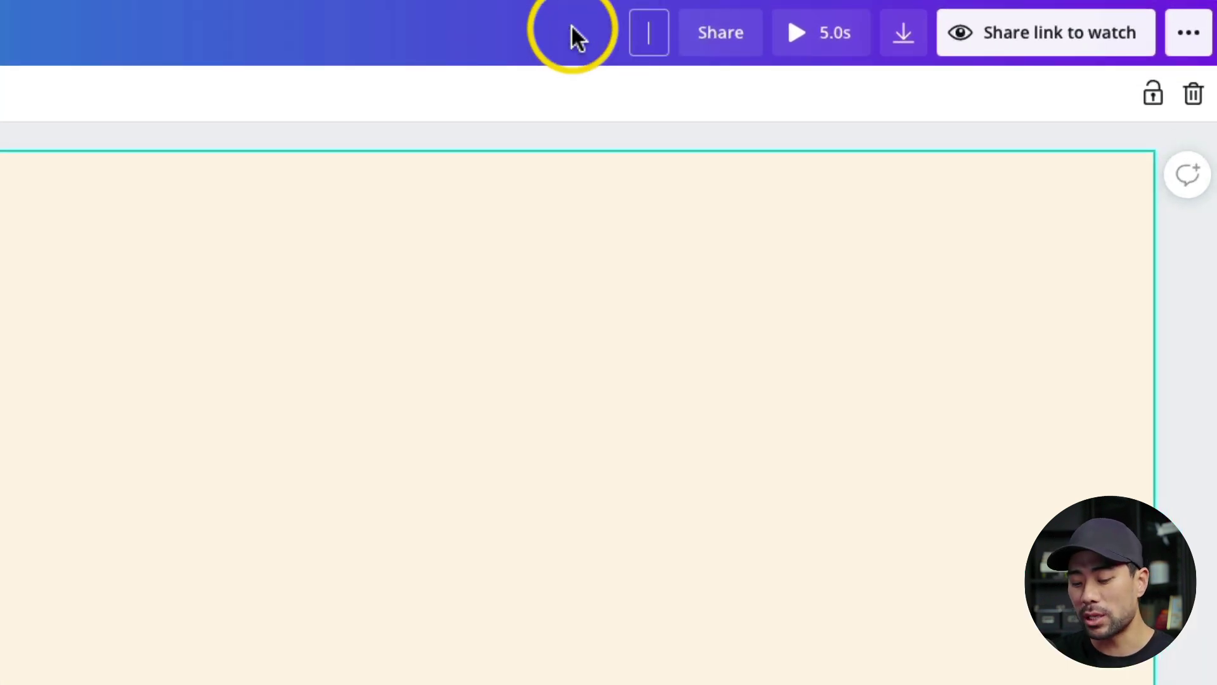
text(YouTube)
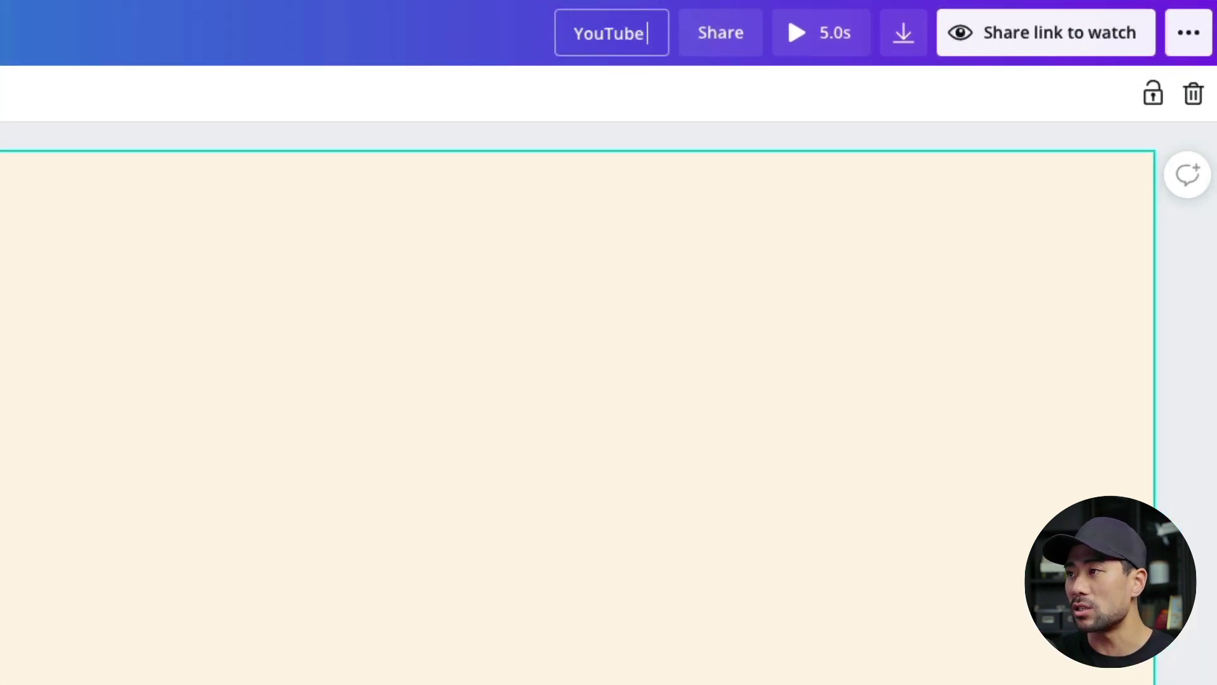
text( Intro E)
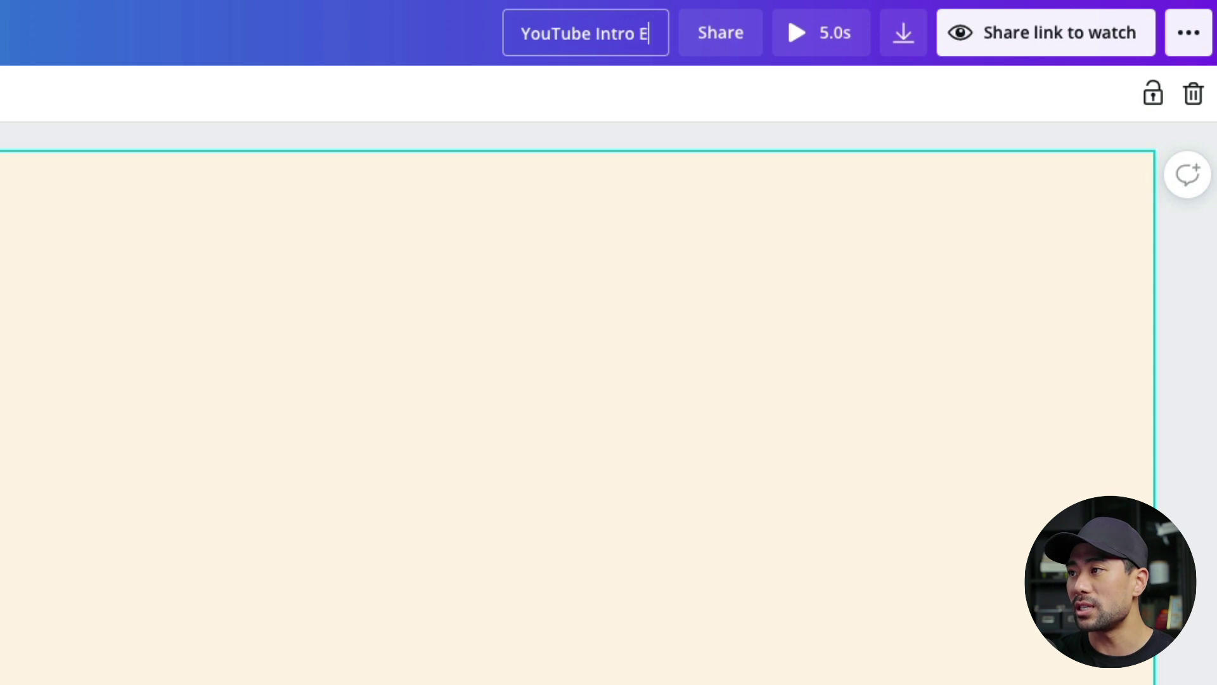
text(xample)
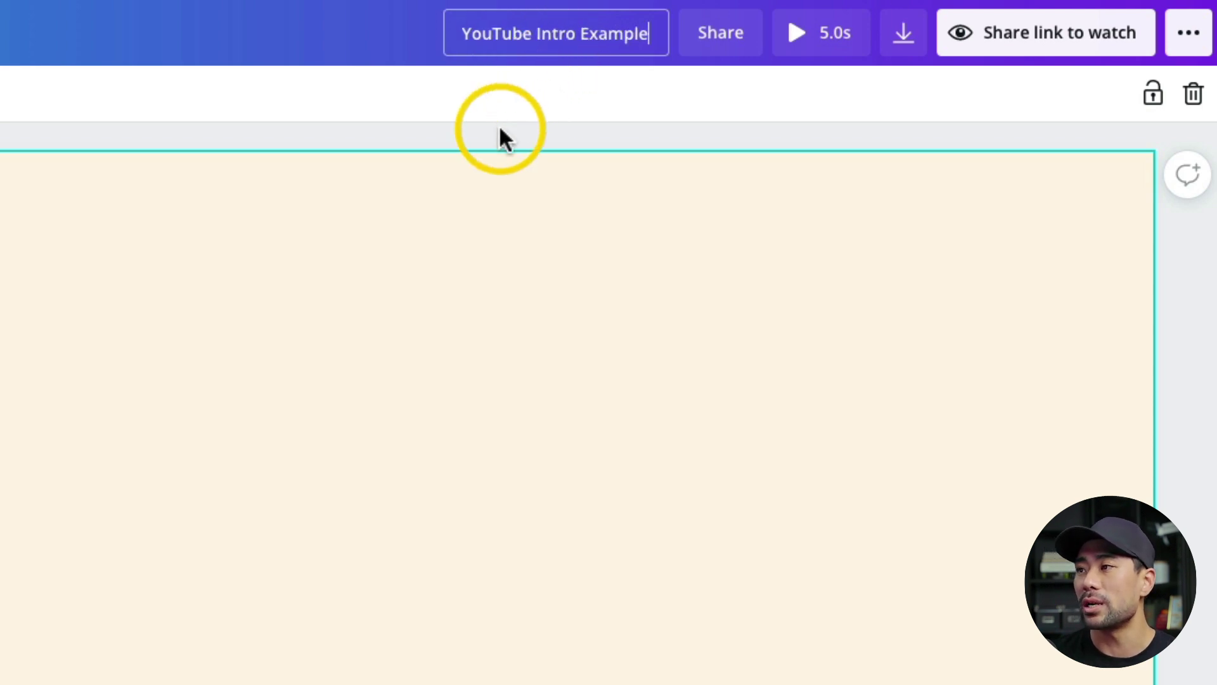
click(500, 128)
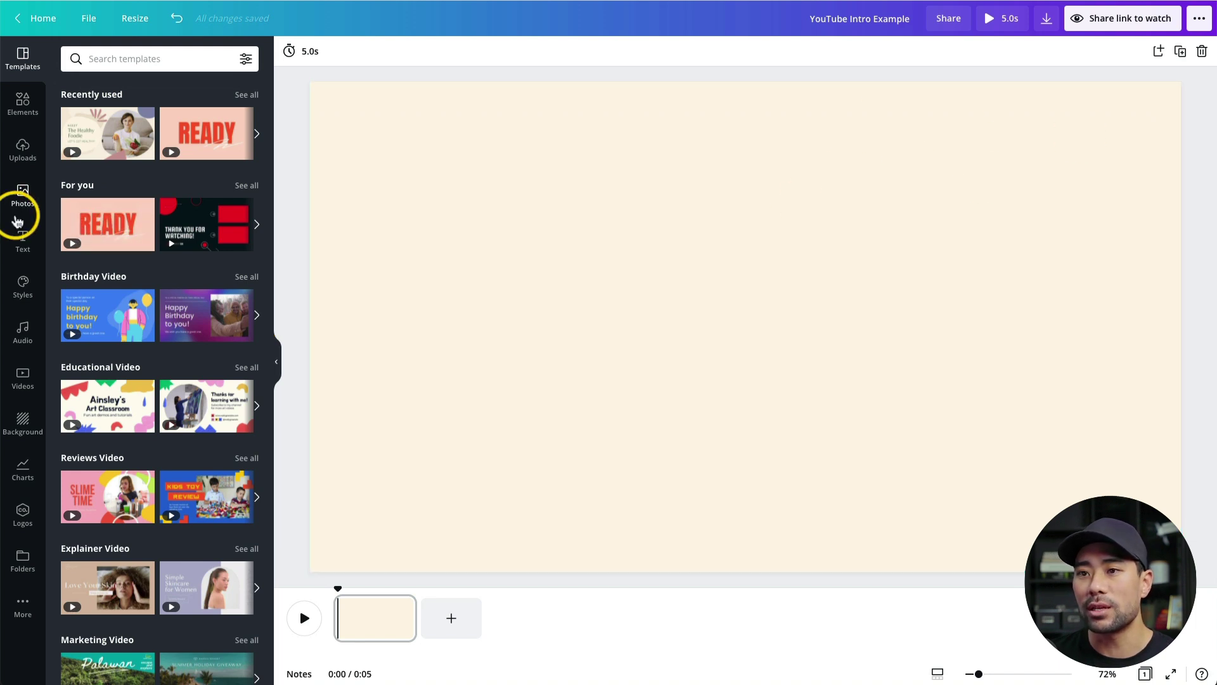
Search the elements for frames and add the irregular rounded blob frame with the flatter base to the page
click(22, 107)
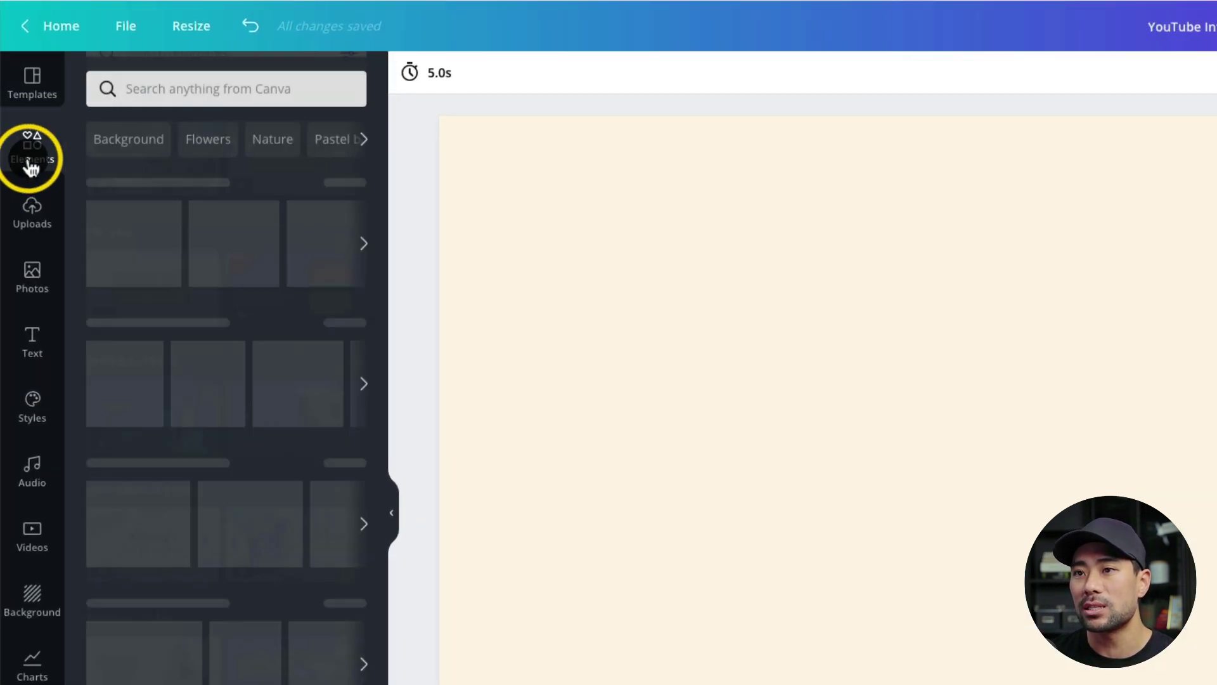
click(240, 83)
text(Frames)
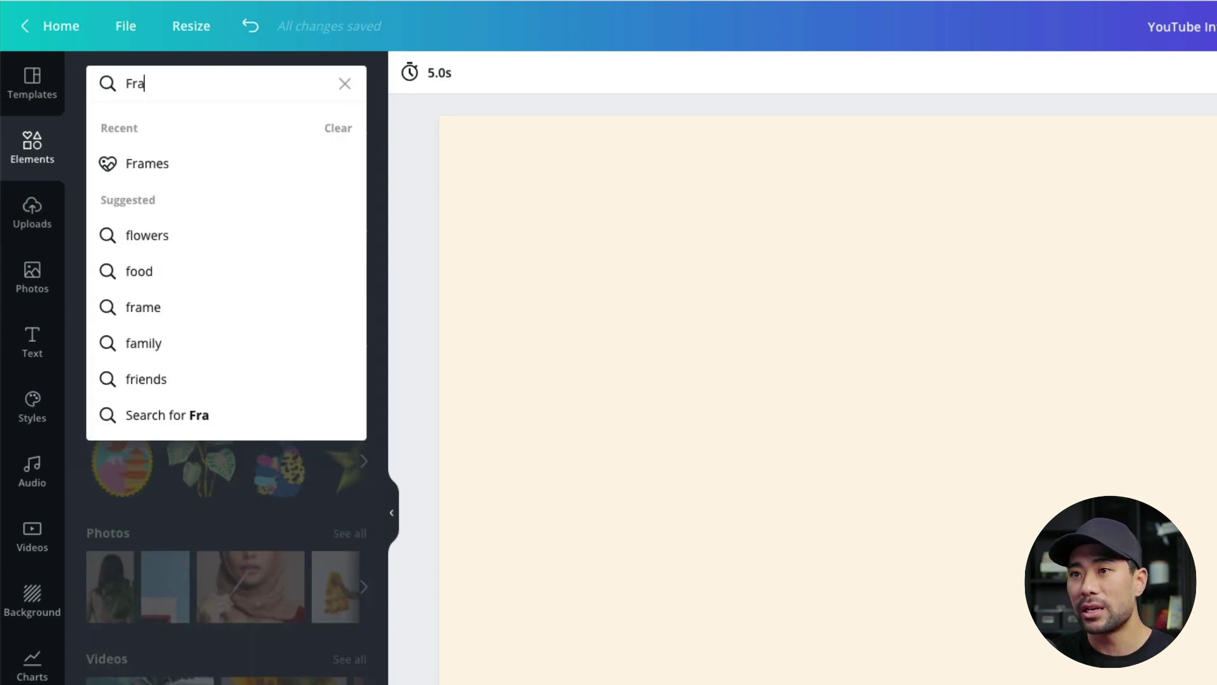
click(205, 400)
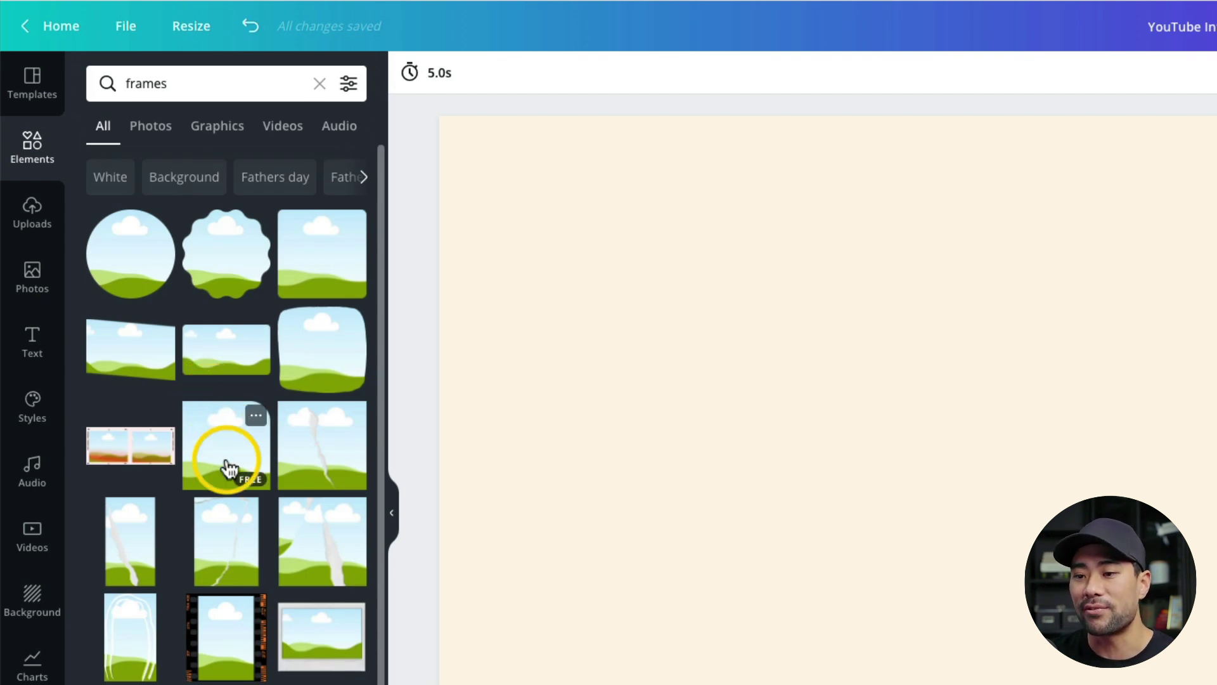
scroll(229, 467, down, 3)
scroll(231, 380, up, 3)
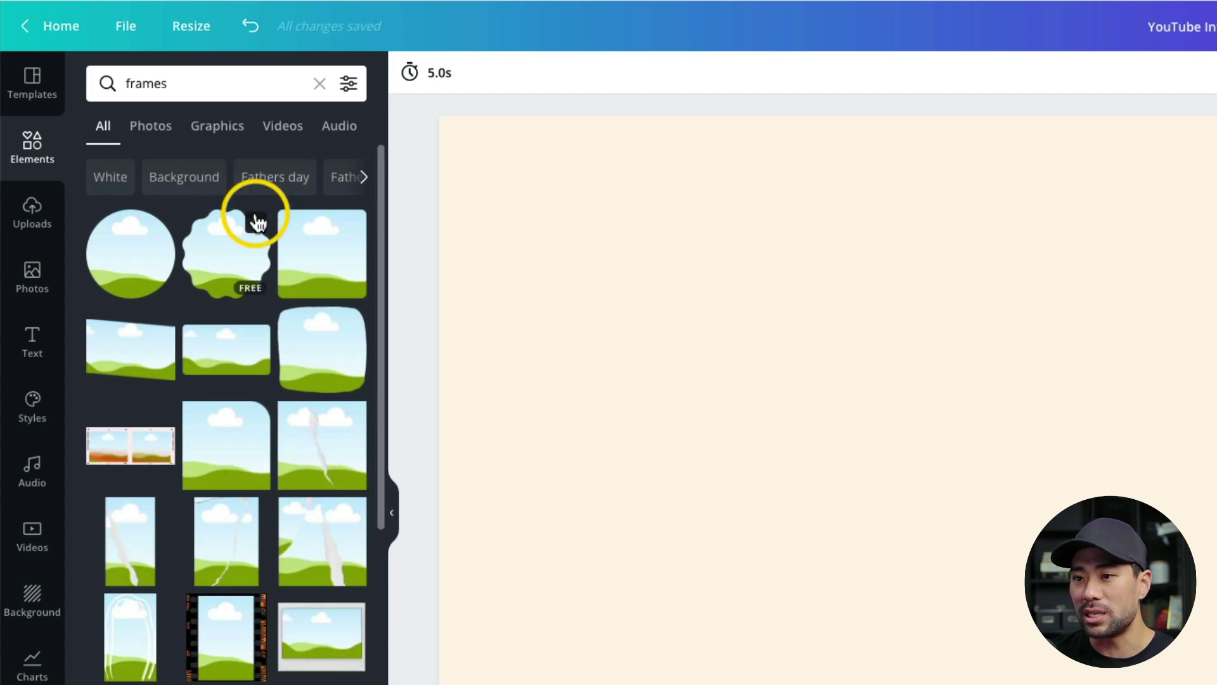
scroll(242, 440, down, 8)
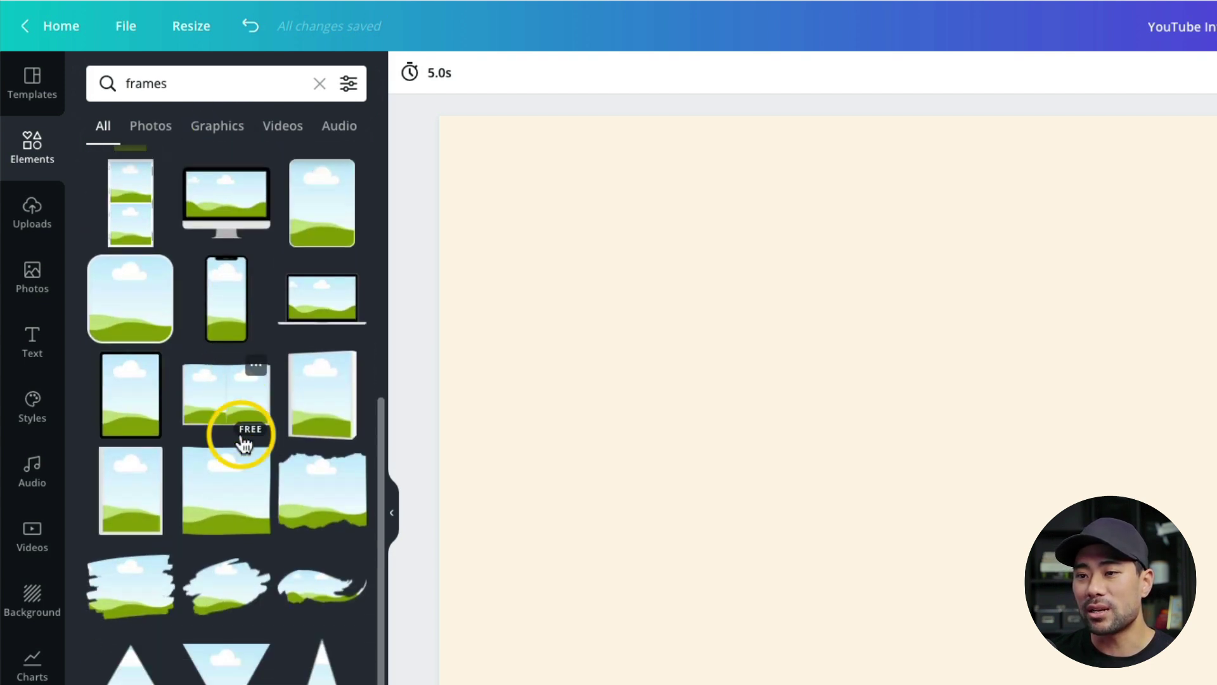
scroll(242, 440, down, 7)
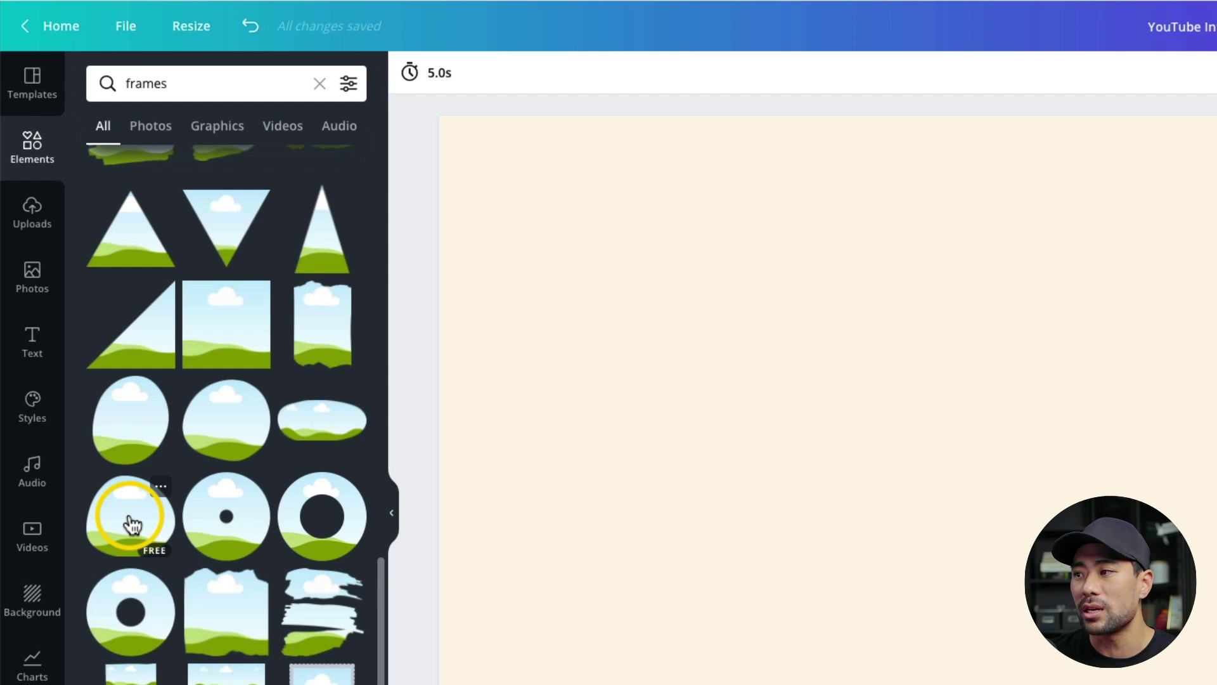
click(132, 523)
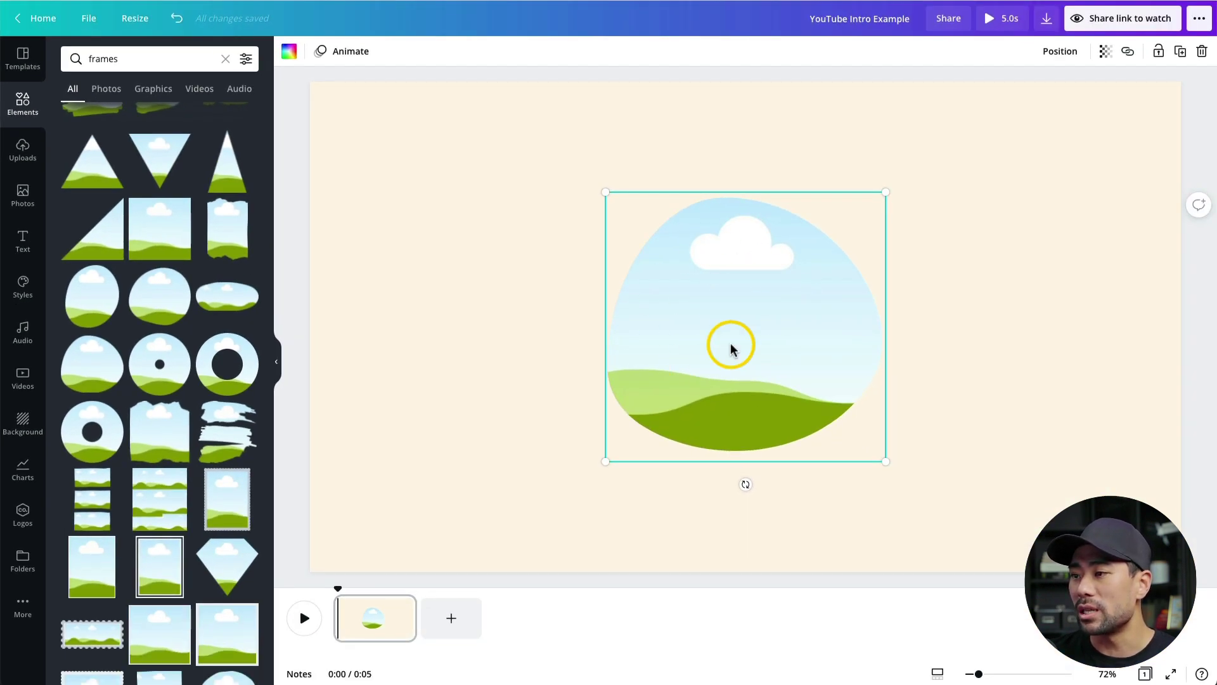
Move the blob frame to the right half of the page and enlarge it to about 70% of the page height
drag(788, 292, 967, 285)
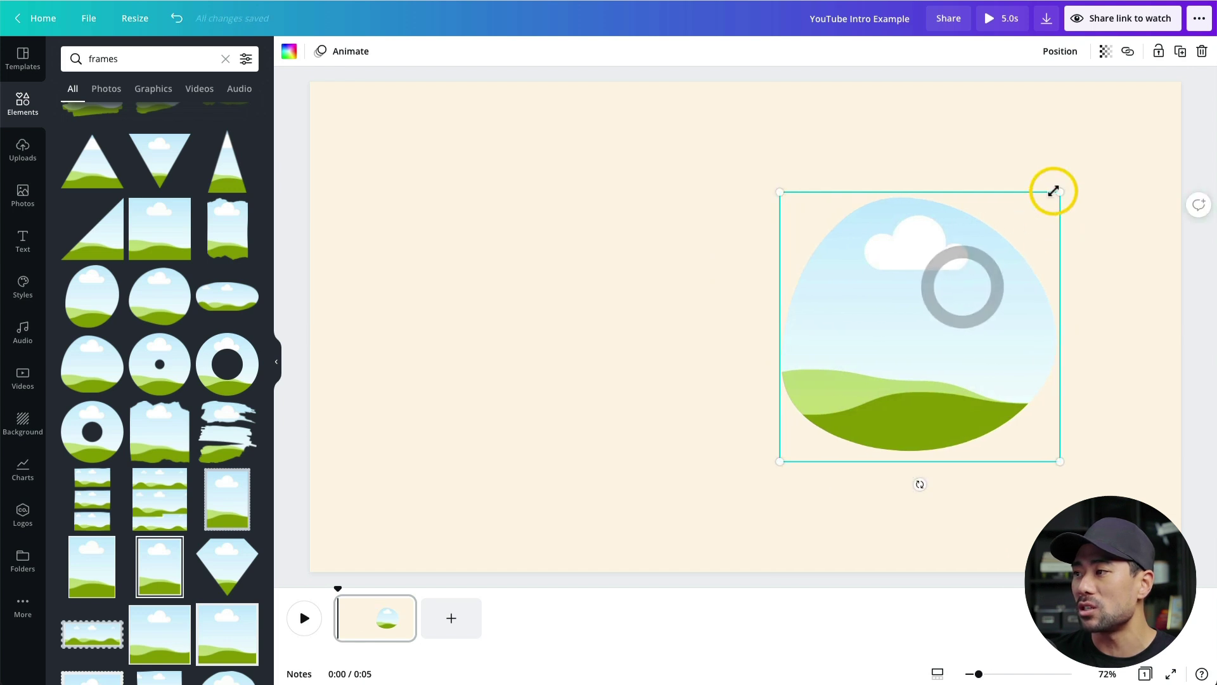
drag(1067, 189, 1174, 108)
drag(1028, 315, 965, 363)
click(934, 544)
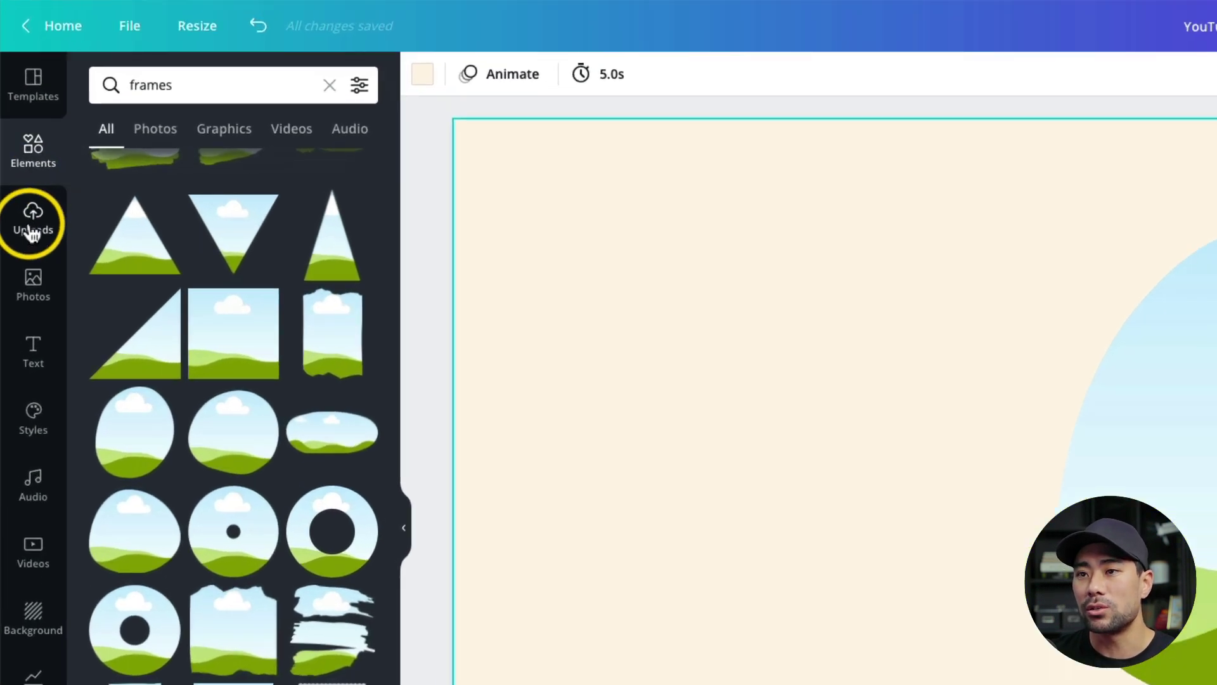
Upload the image file KN108256_2048px.jpg from the computer's folder to the uploaded images
click(31, 231)
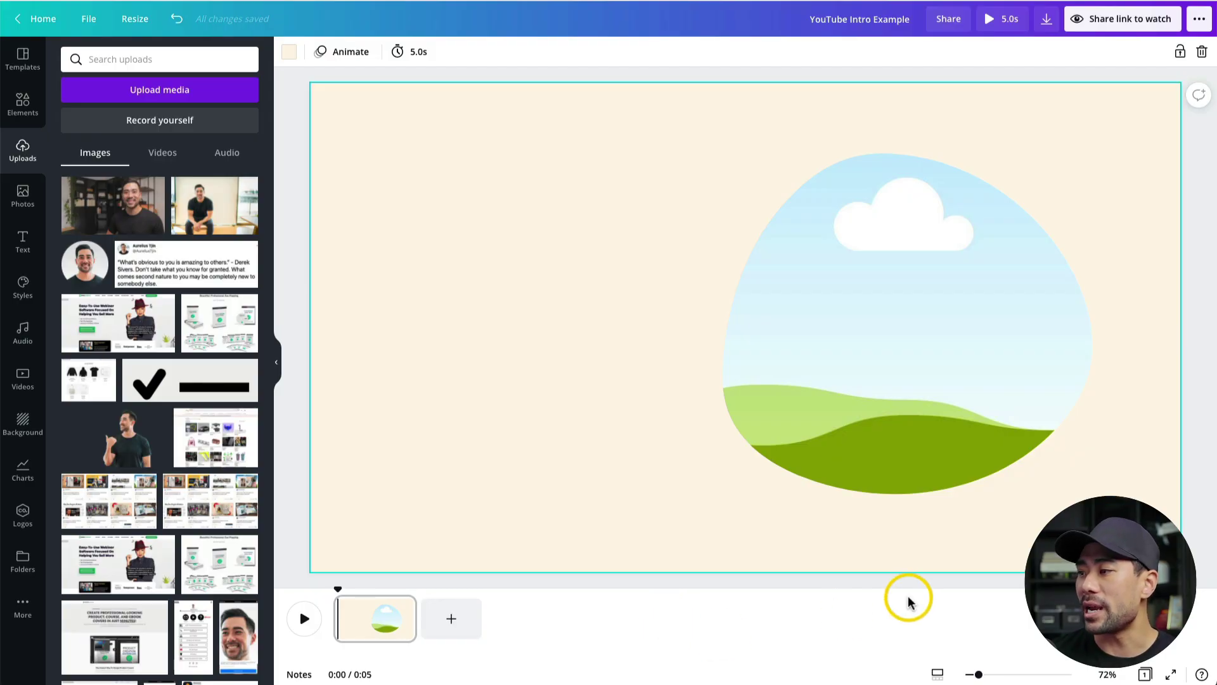
click(1050, 247)
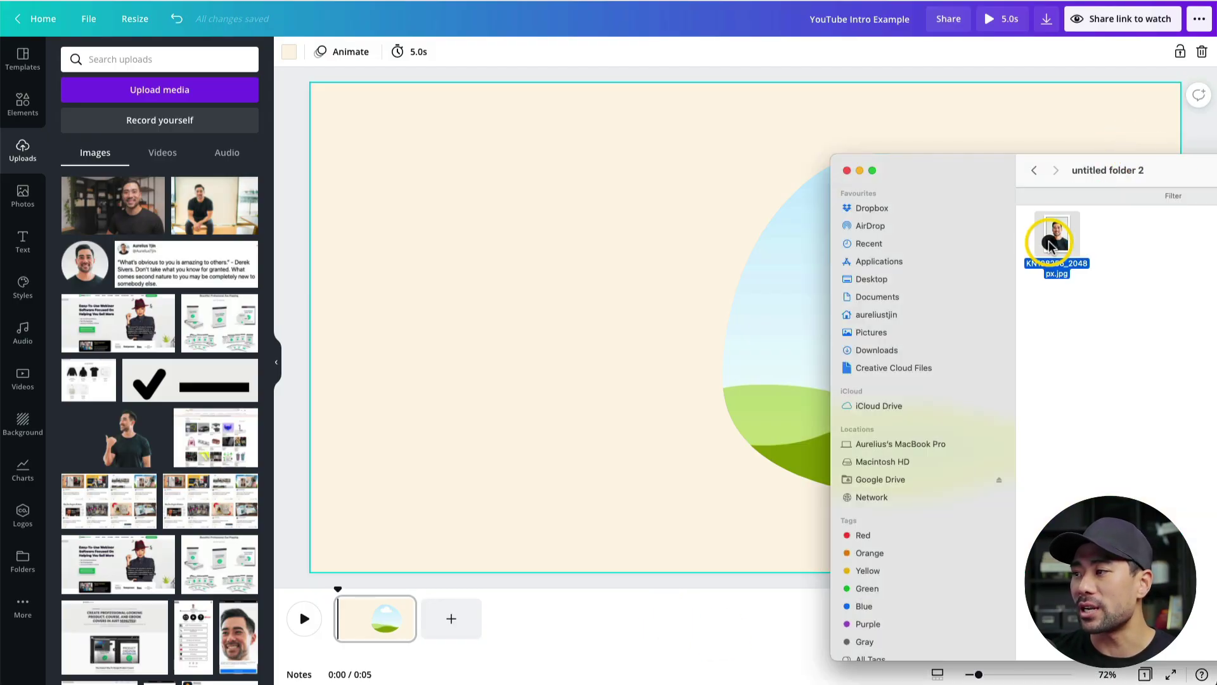
drag(1050, 248, 480, 239)
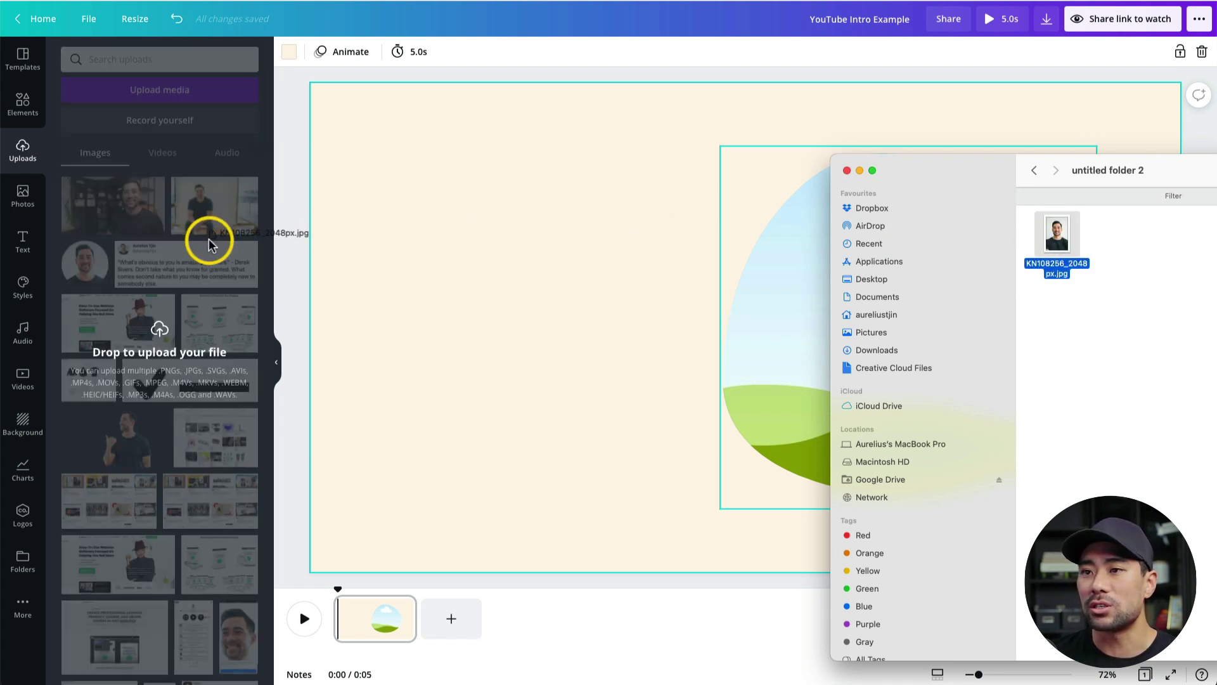
drag(208, 238, 143, 310)
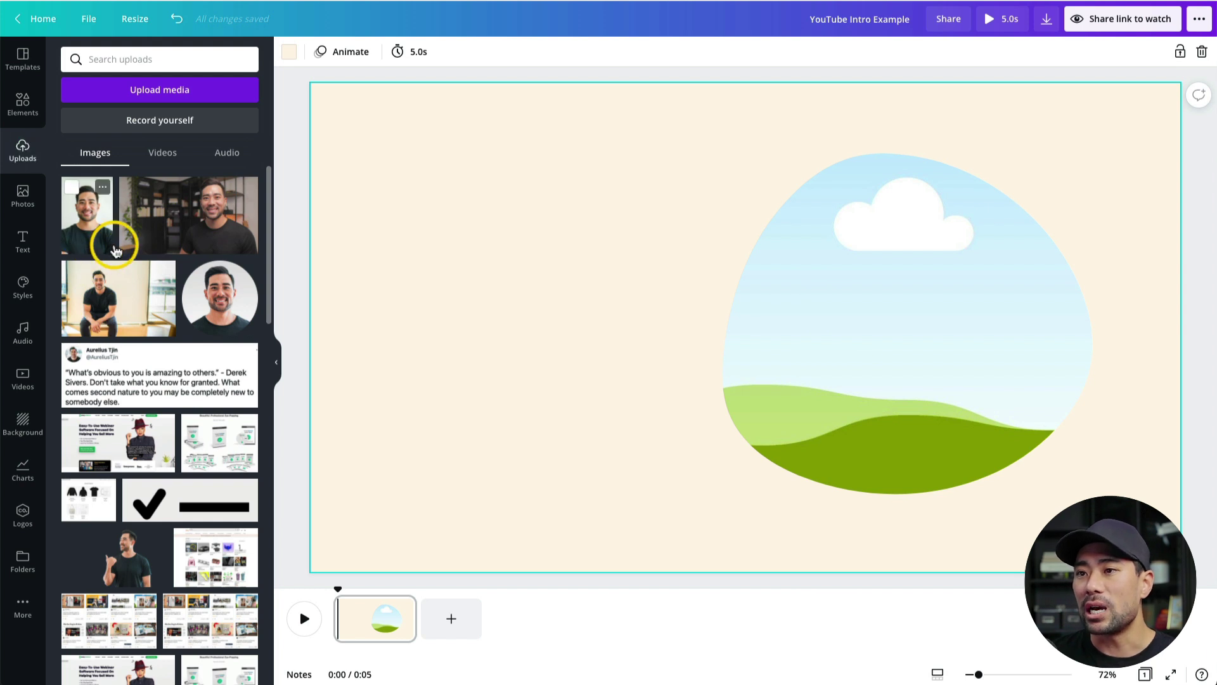
Fill the blob frame with the wide portrait photo taken before the bookshelves and shift it so the man's face is centred in the frame
click(203, 219)
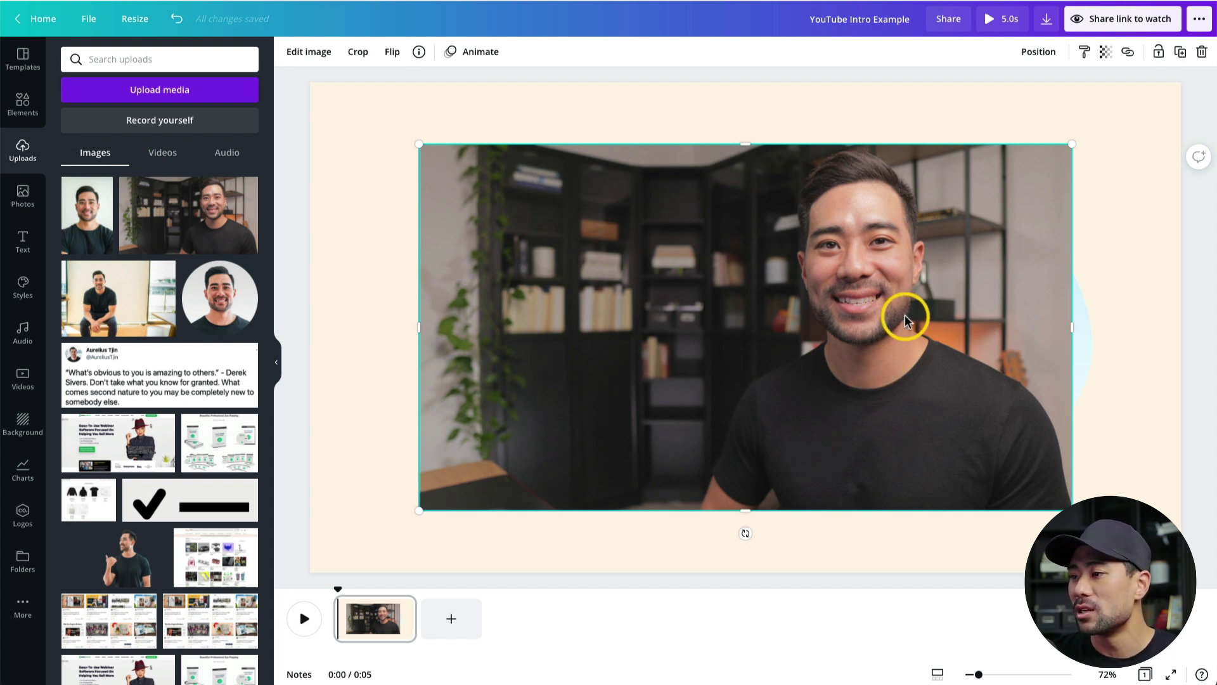
drag(904, 314, 913, 341)
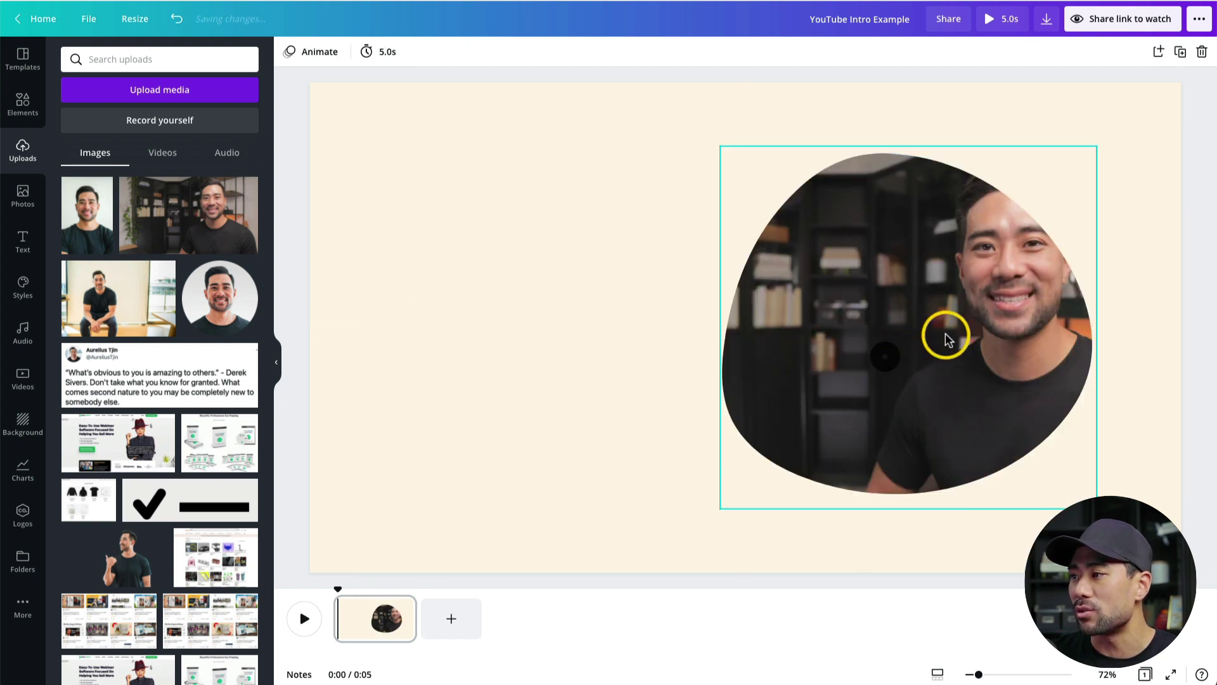
double_click(954, 374)
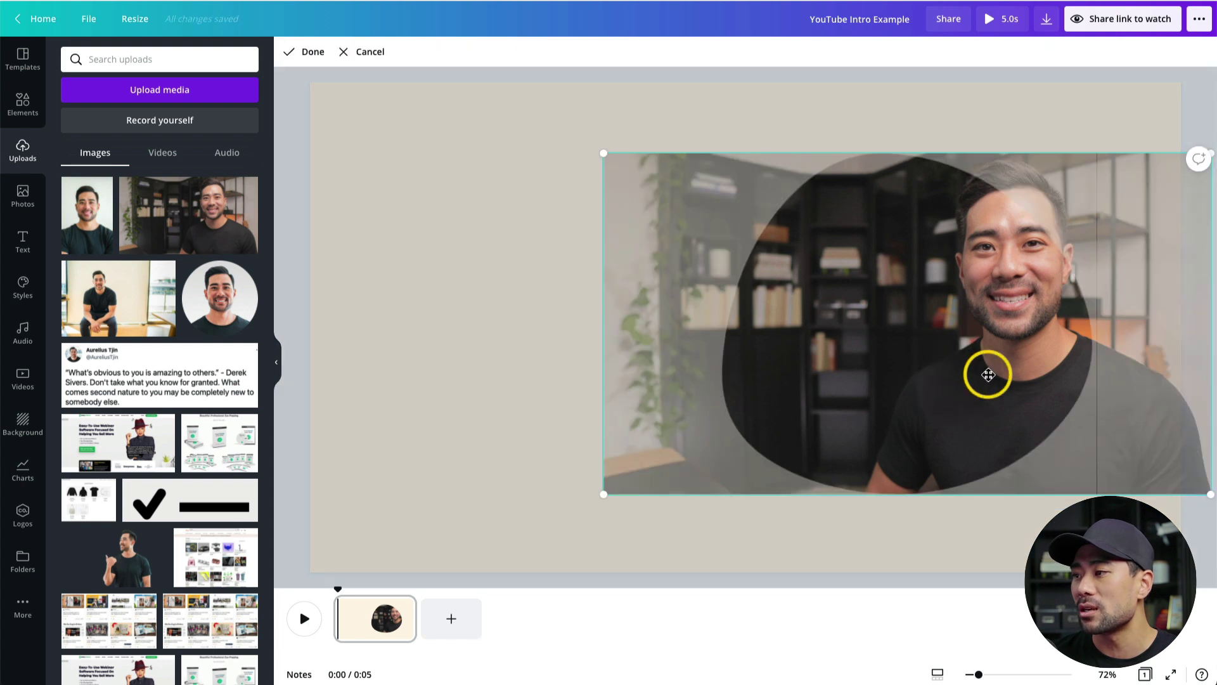
drag(988, 375, 866, 358)
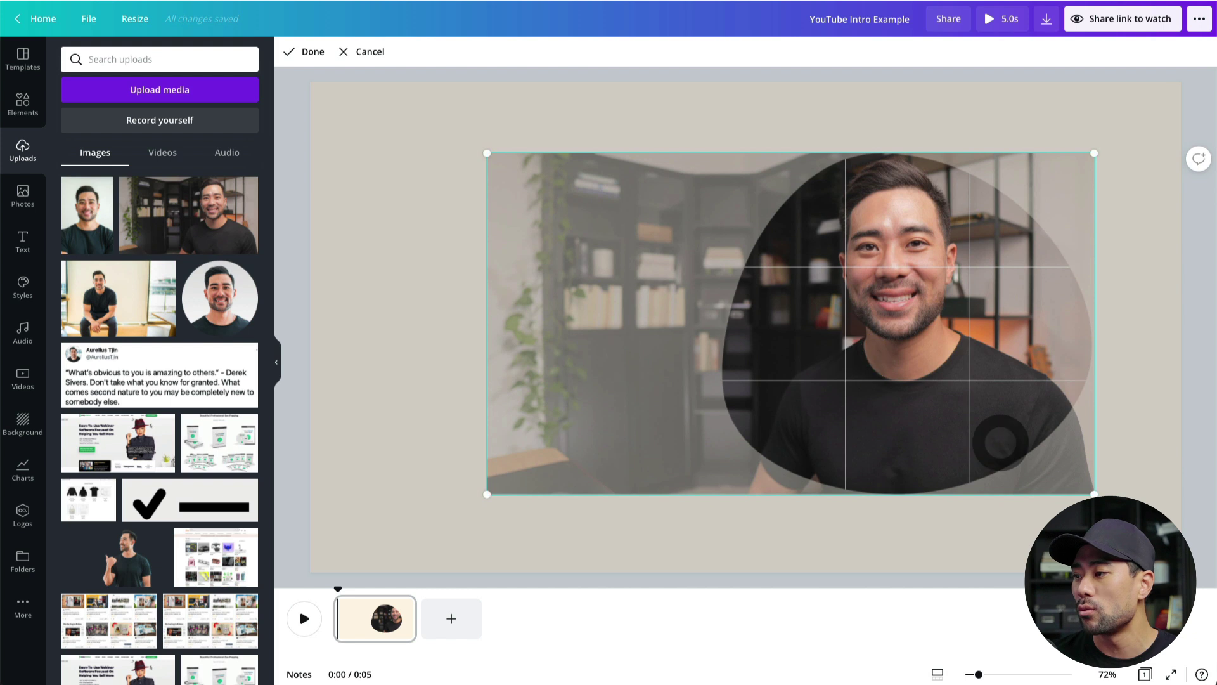
mouse_move(1092, 493)
mouse_down()
mouse_move(1206, 609)
mouse_move(1095, 493)
mouse_up()
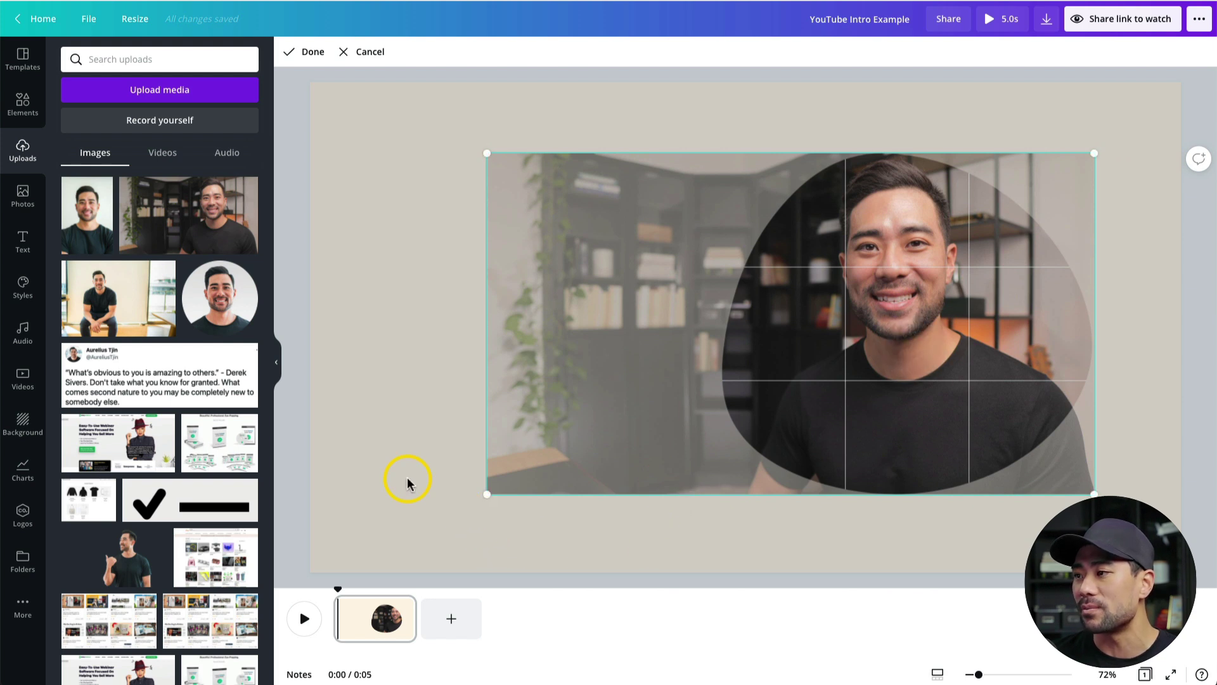
click(436, 471)
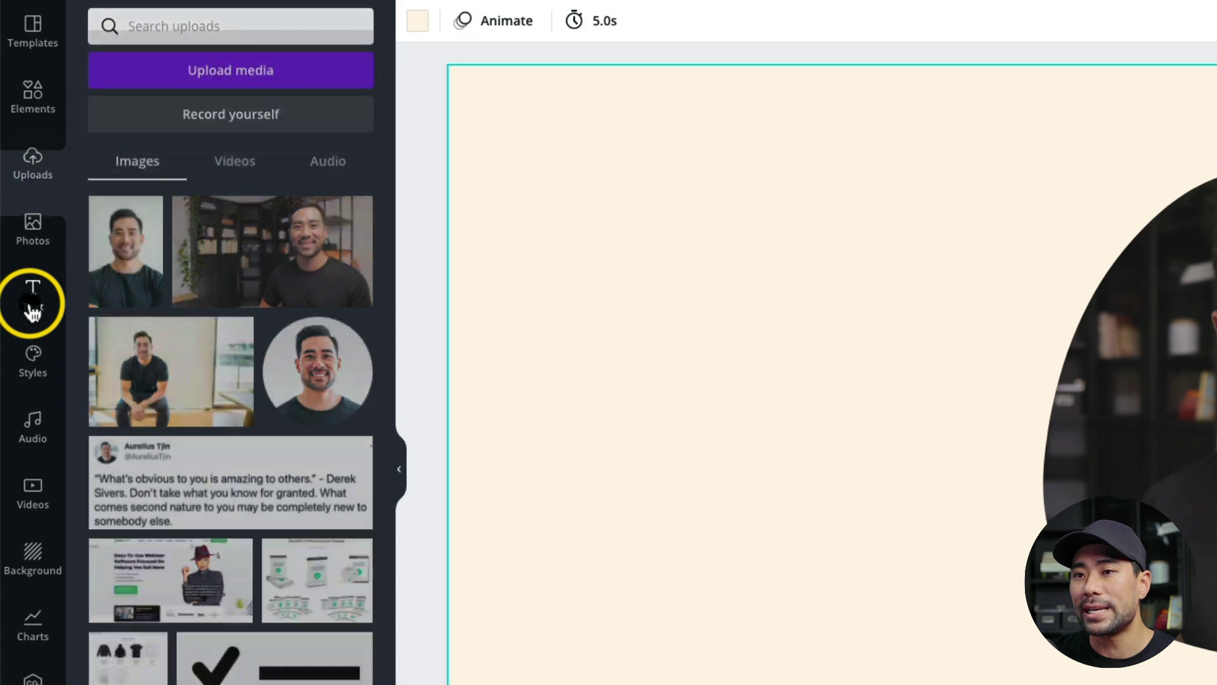
Add a heading to the empty left half of the page and replace its text with TECH TIPS
click(32, 309)
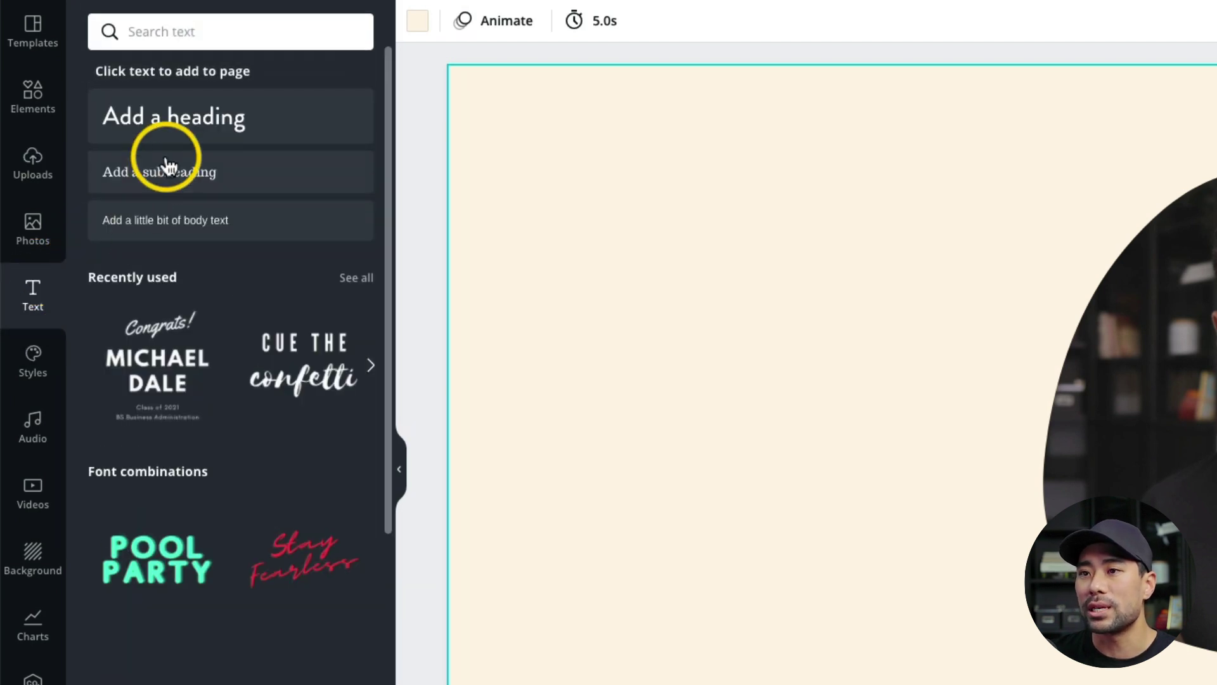
click(179, 129)
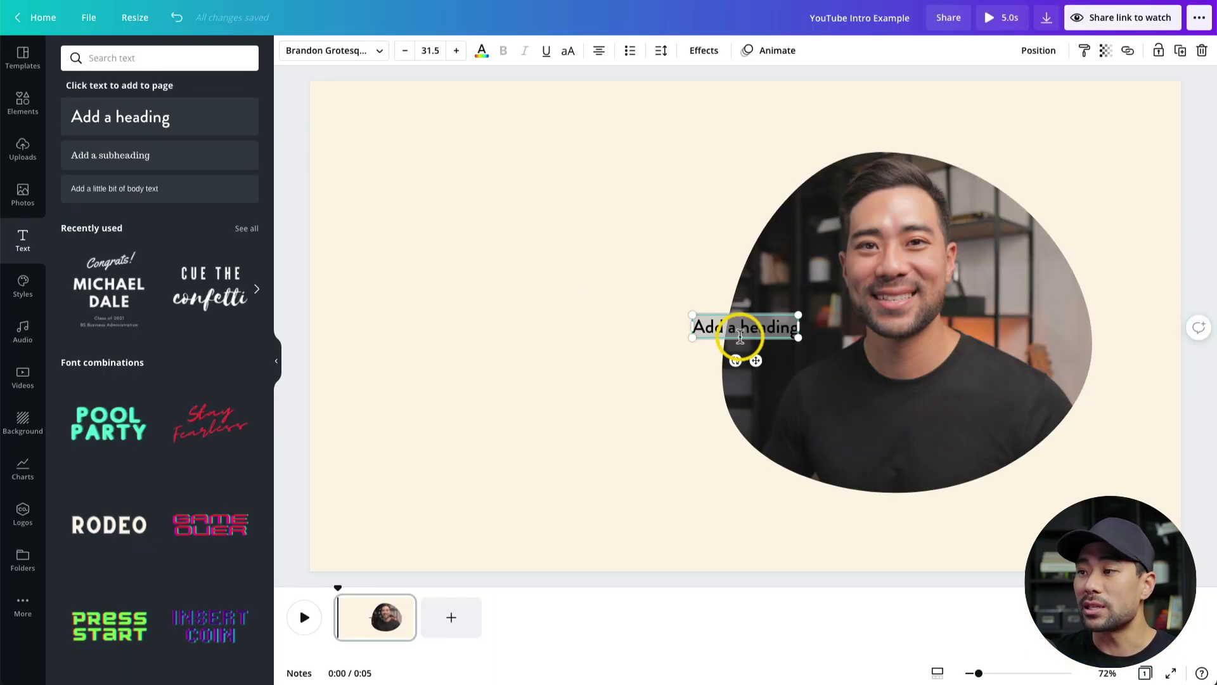
drag(756, 360, 508, 312)
drag(506, 312, 535, 310)
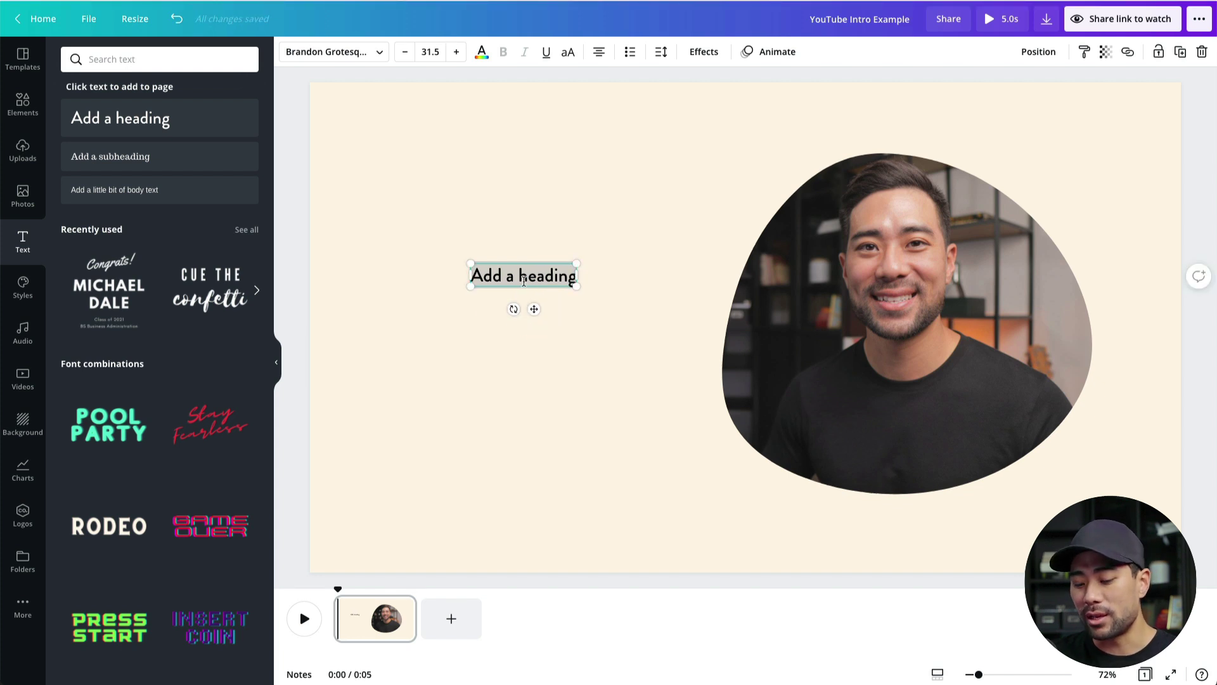
key(BackSpace)
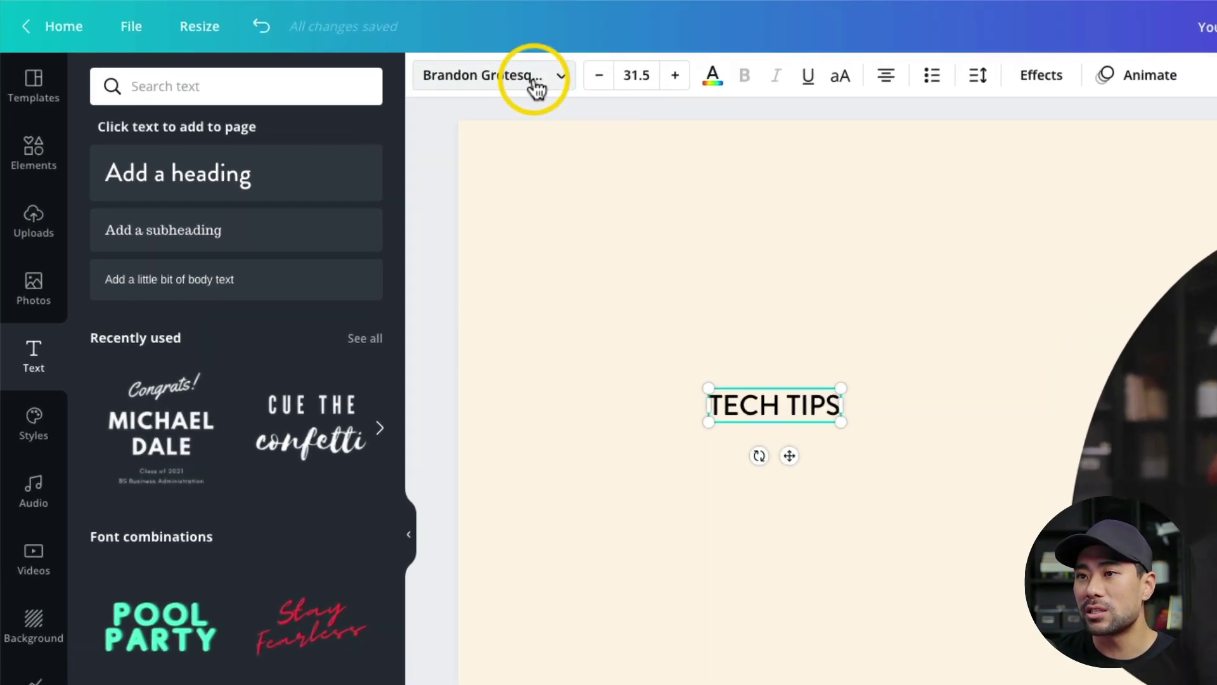
Set the TECH TIPS heading in Montserrat Semi-Bold and increase its font size to 53.5
click(534, 81)
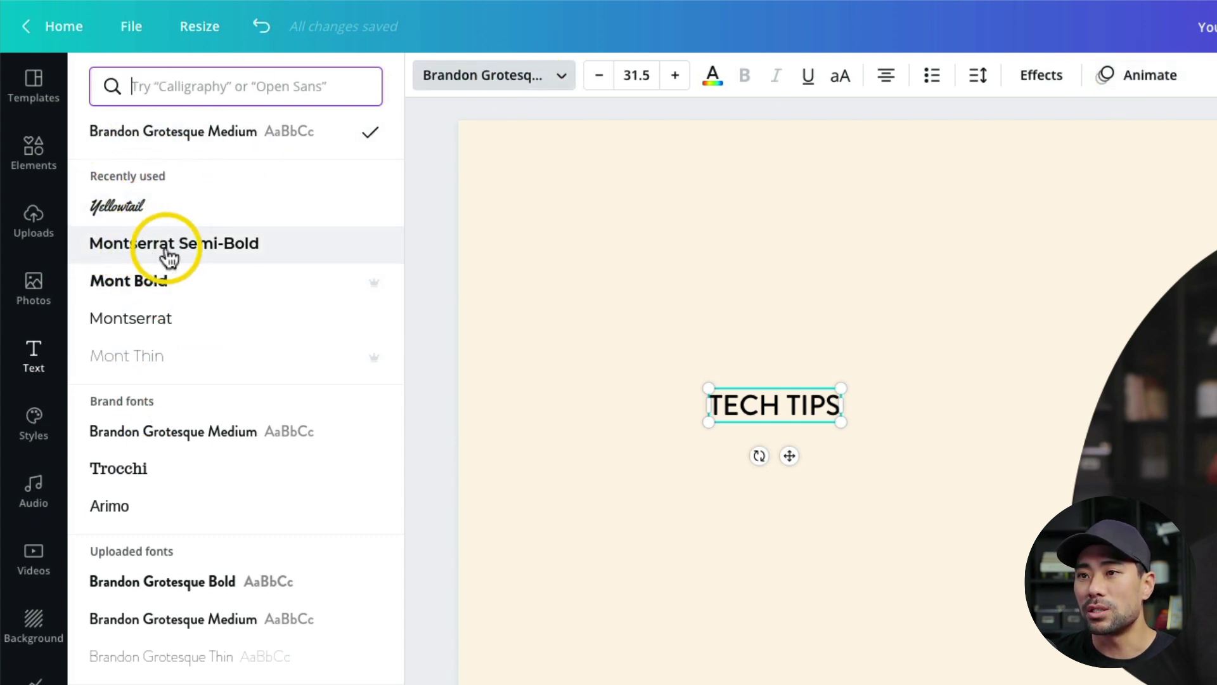
click(208, 256)
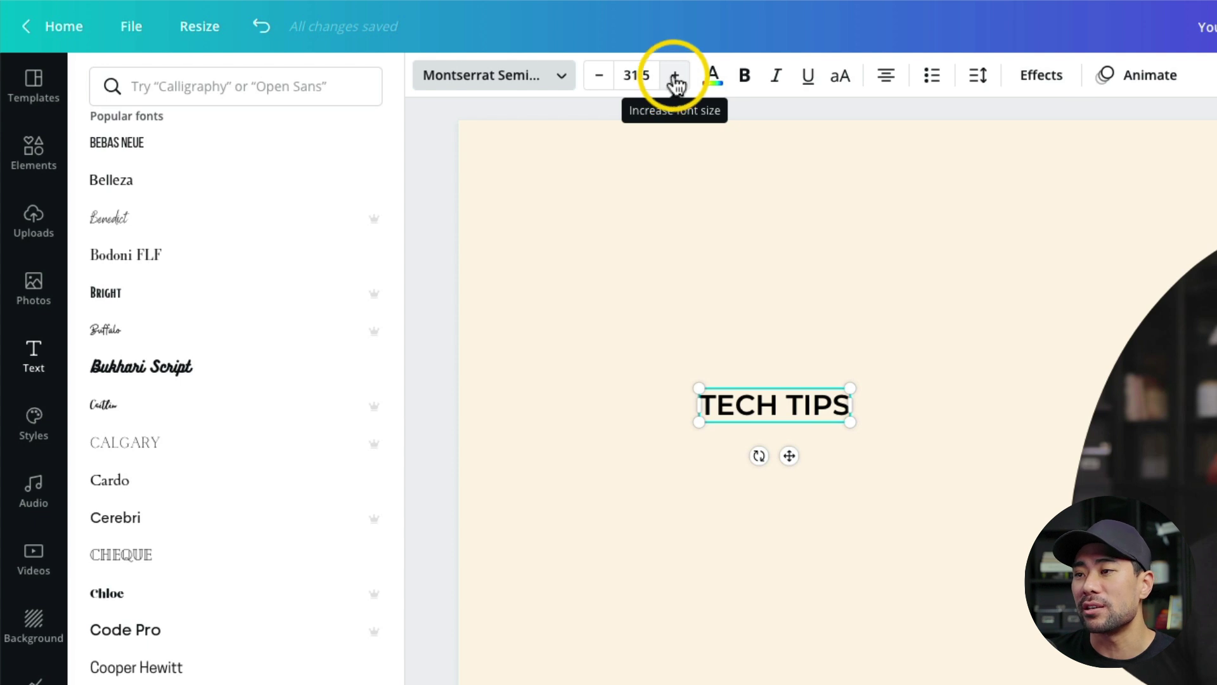
click(675, 76)
click(674, 76)
click(674, 76)
click(675, 77)
click(674, 76)
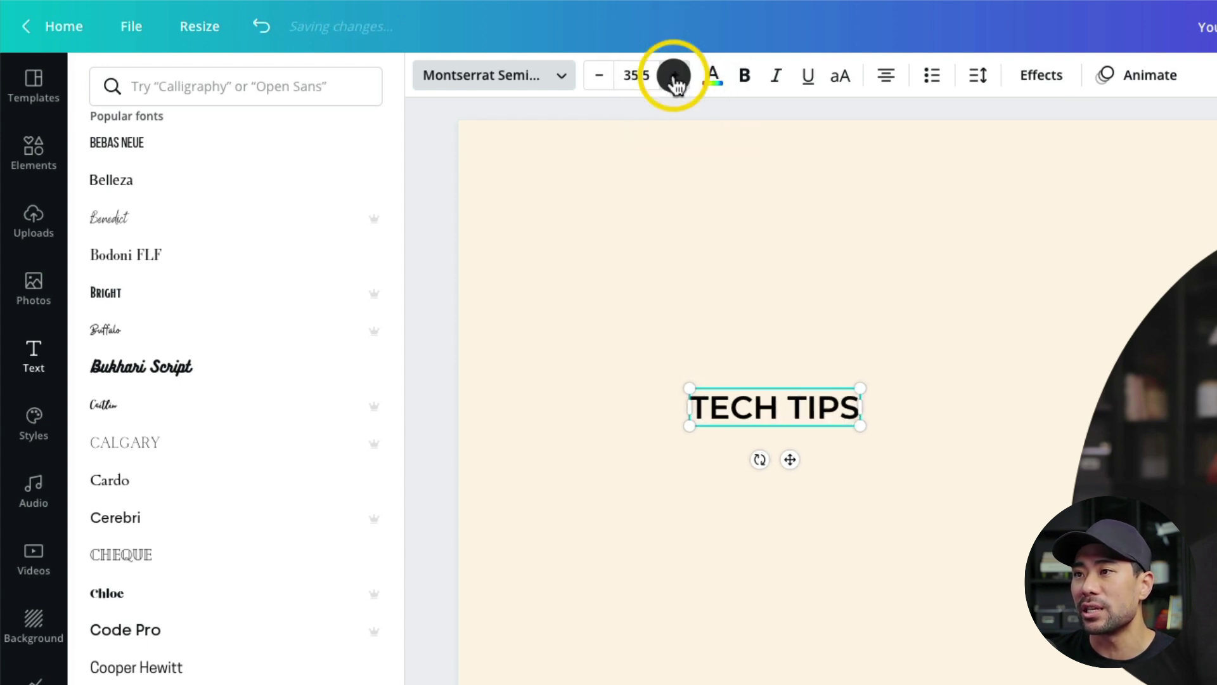
click(674, 76)
click(675, 76)
click(675, 76)
click(675, 76)
click(674, 76)
click(675, 76)
click(675, 76)
click(674, 76)
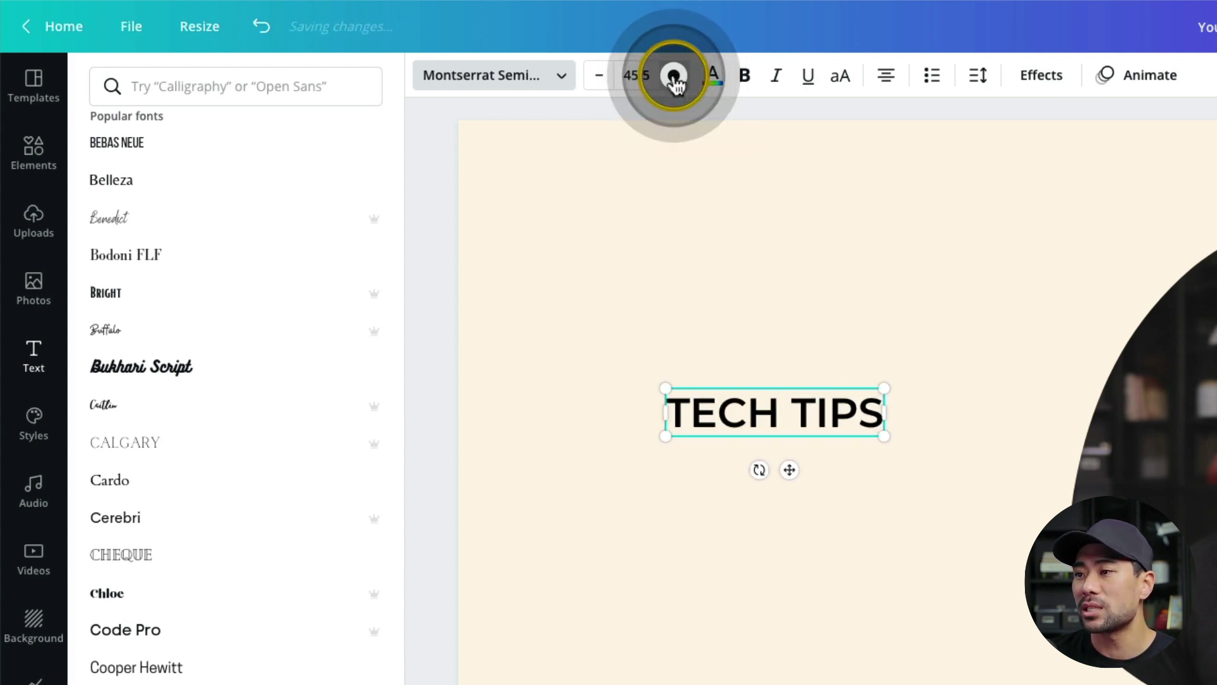
click(675, 76)
click(675, 77)
click(674, 76)
click(674, 76)
click(674, 76)
click(675, 76)
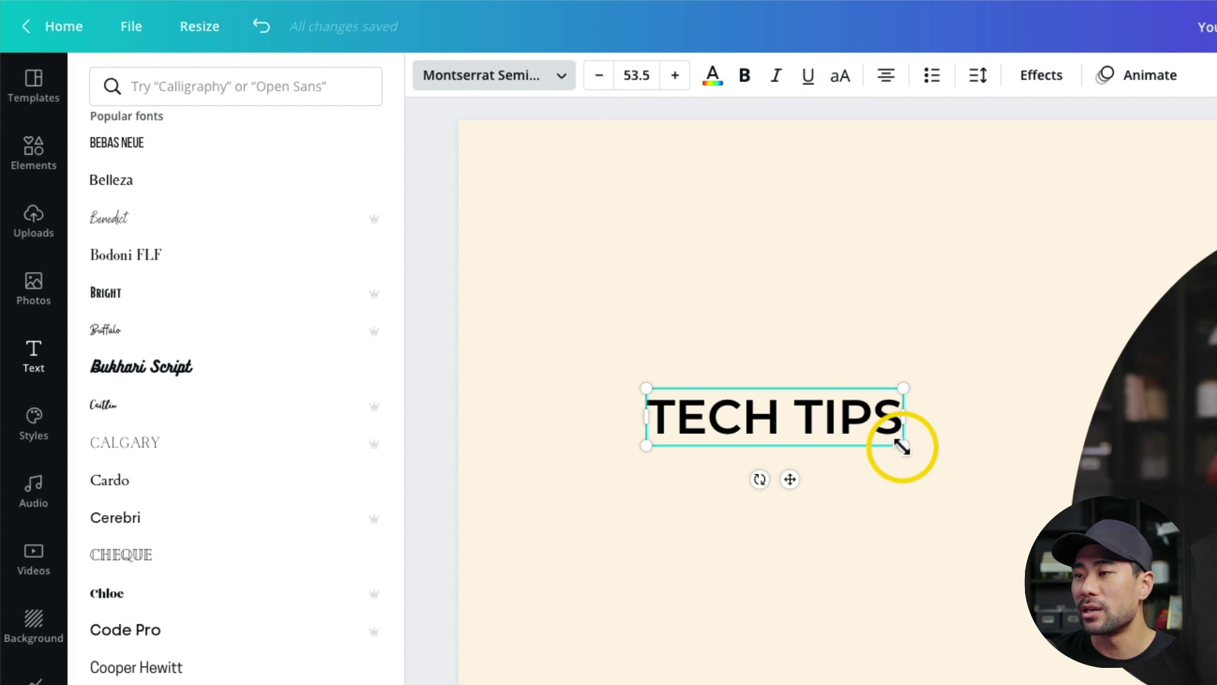
Scale the TECH TIPS heading up to font size 66.5 and shift it slightly up and to the left on the page
drag(903, 451, 957, 494)
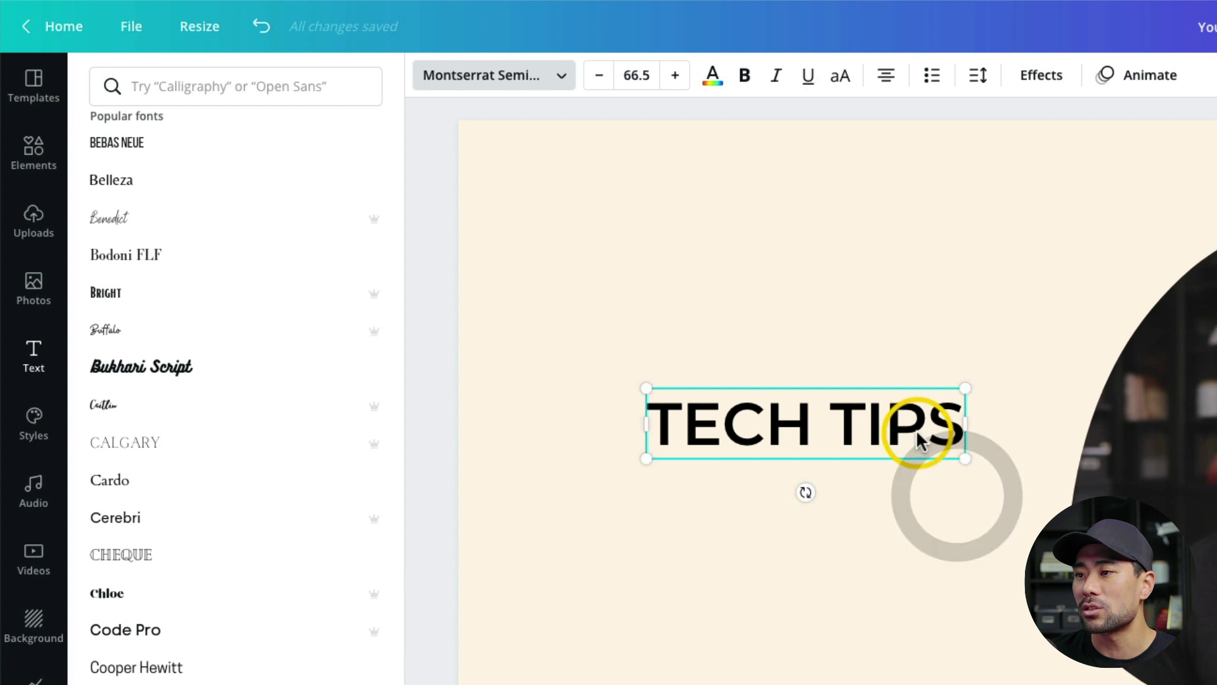
drag(924, 434, 850, 407)
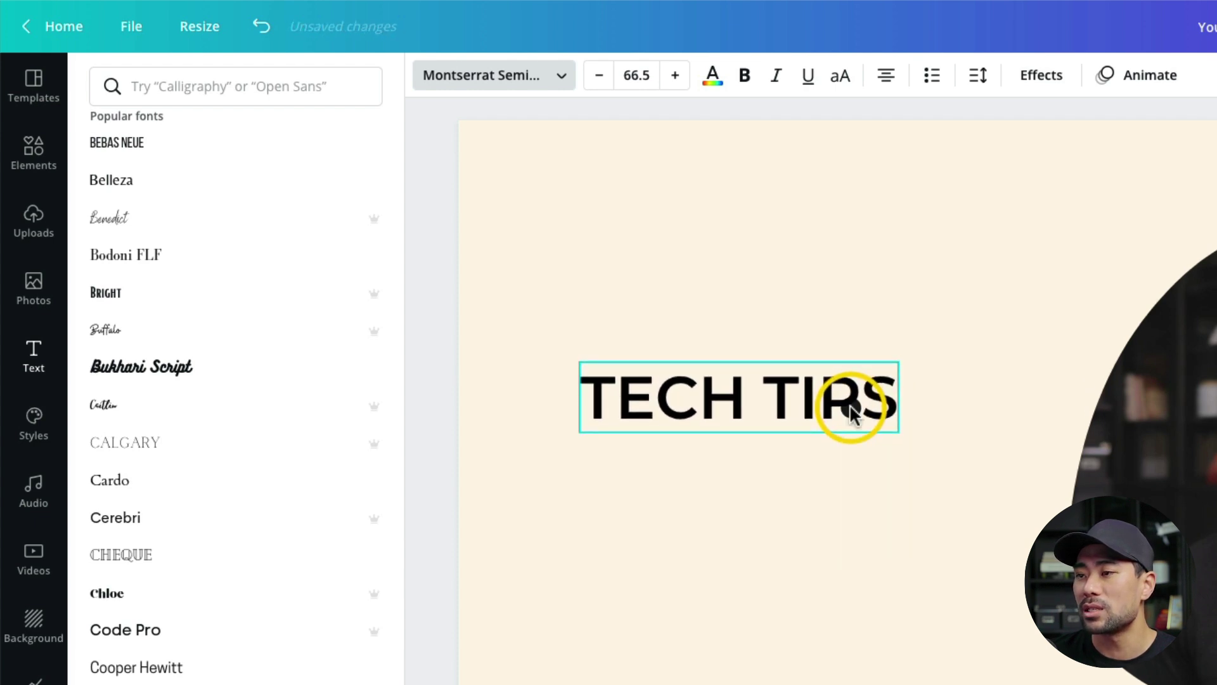
click(826, 524)
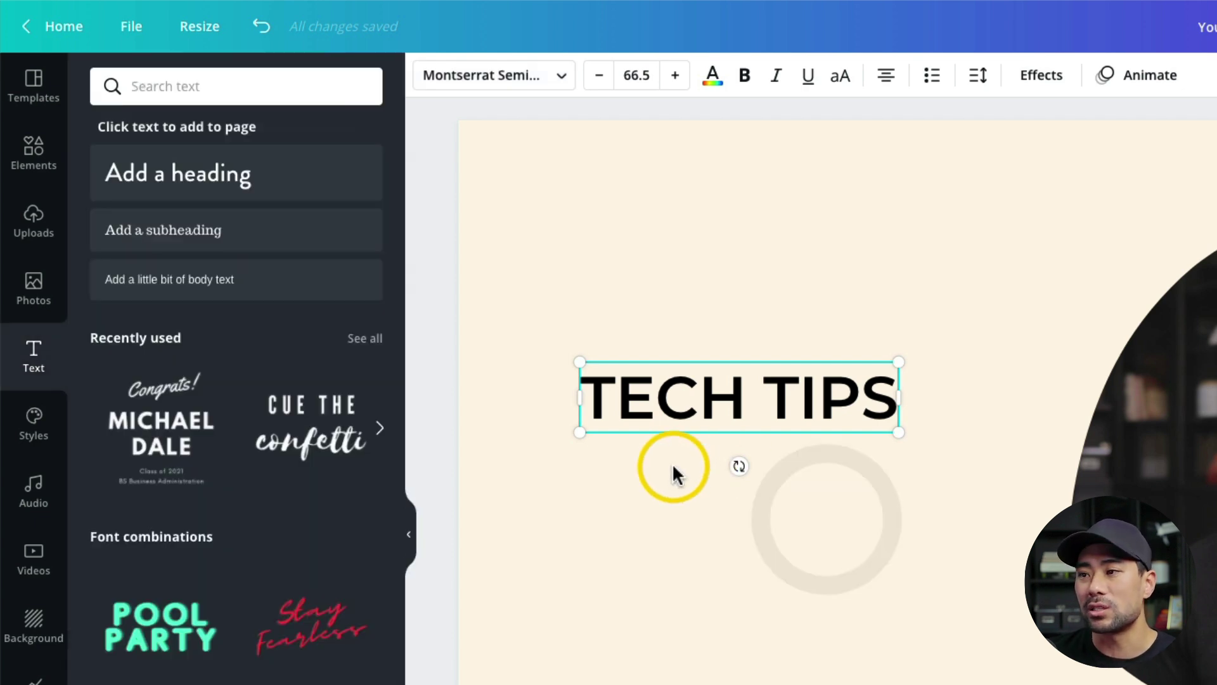
click(778, 520)
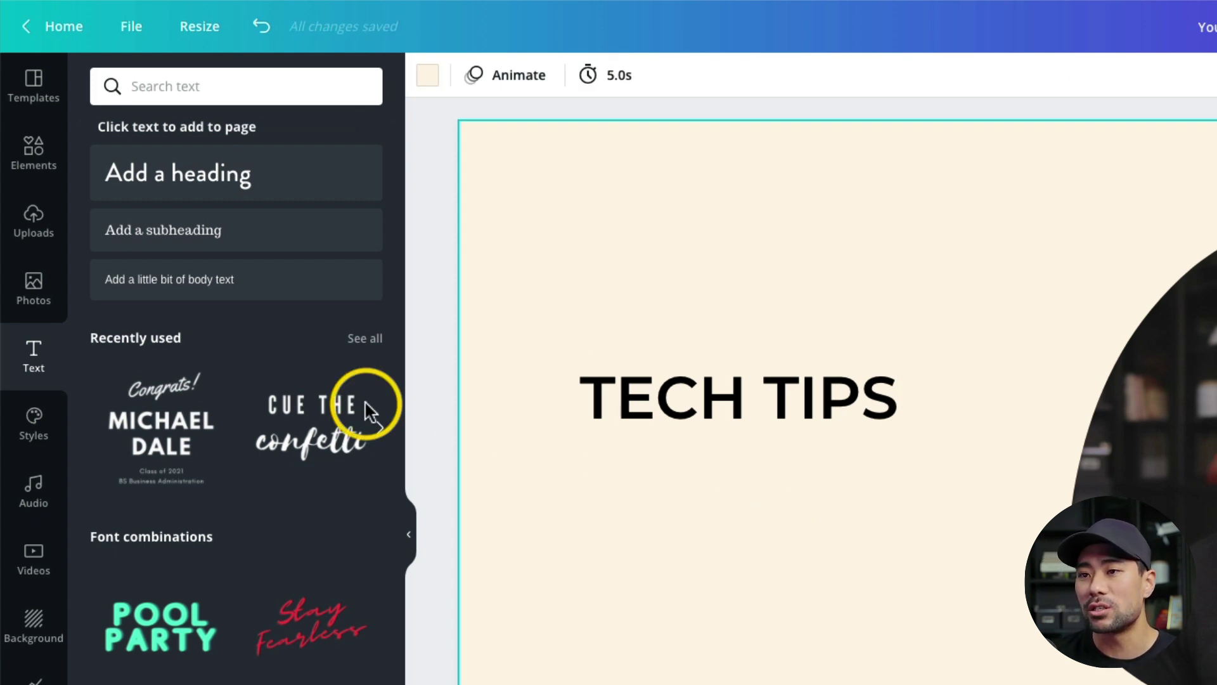
Try placing the recently used "Congrats!" text combination below the TECH TIPS heading and undo its move and insertion
click(168, 430)
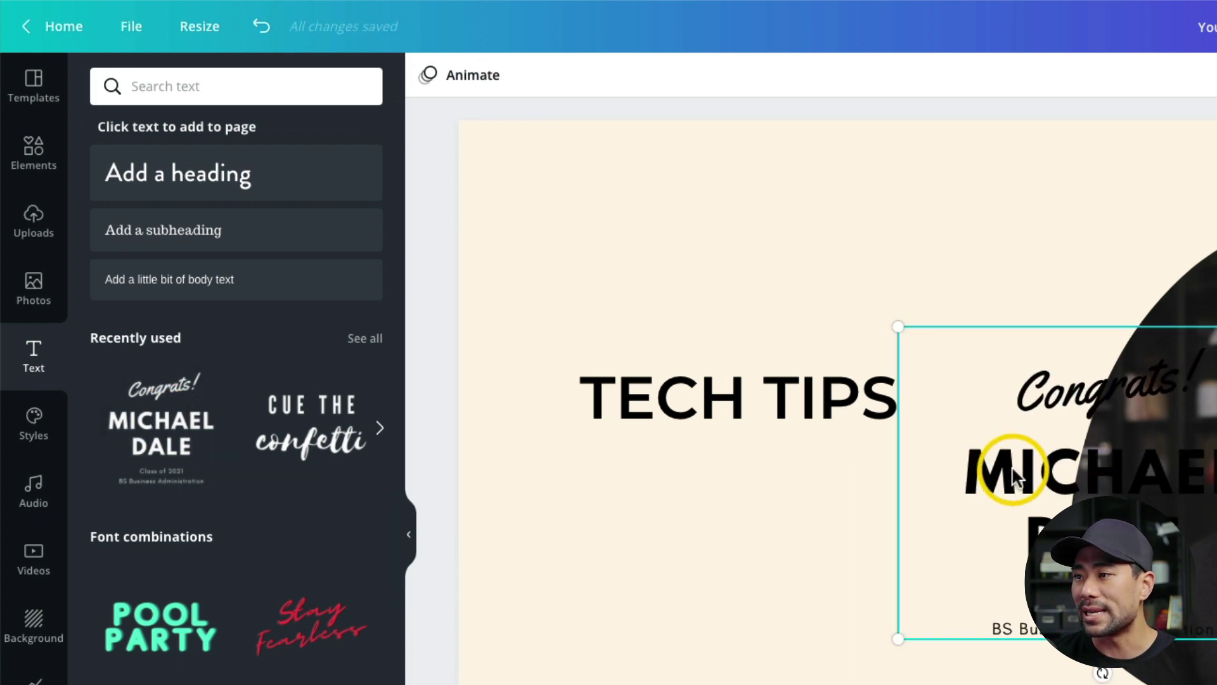
drag(1057, 504, 774, 602)
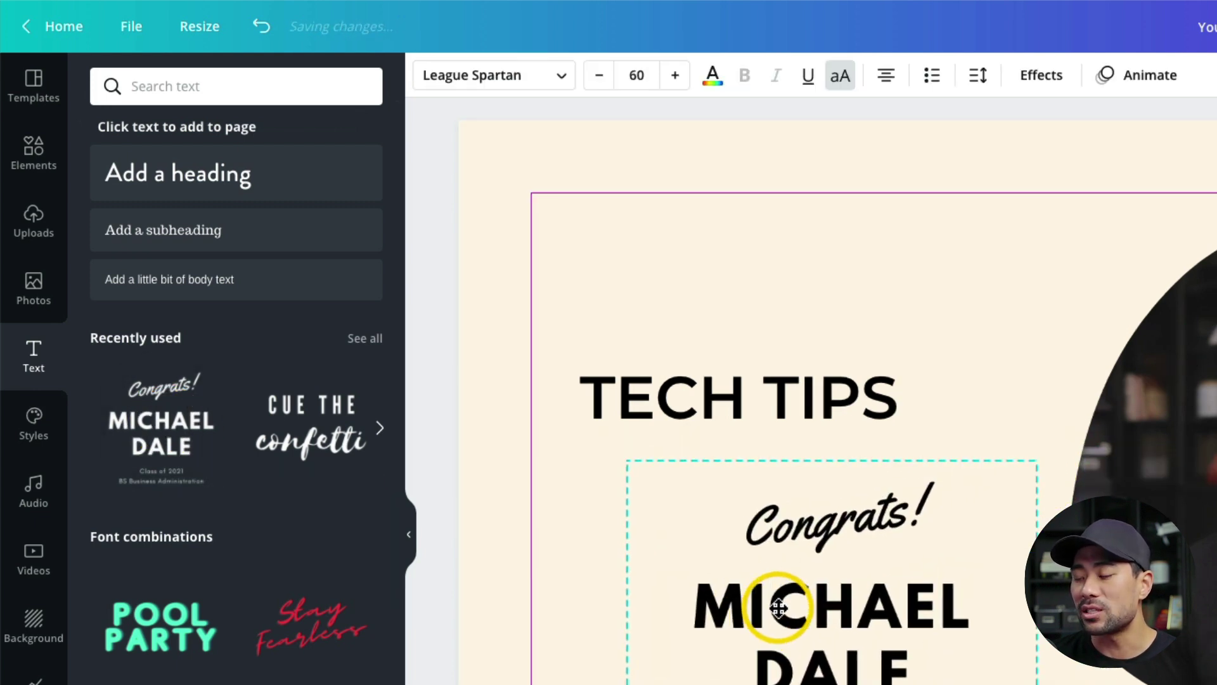
click(800, 525)
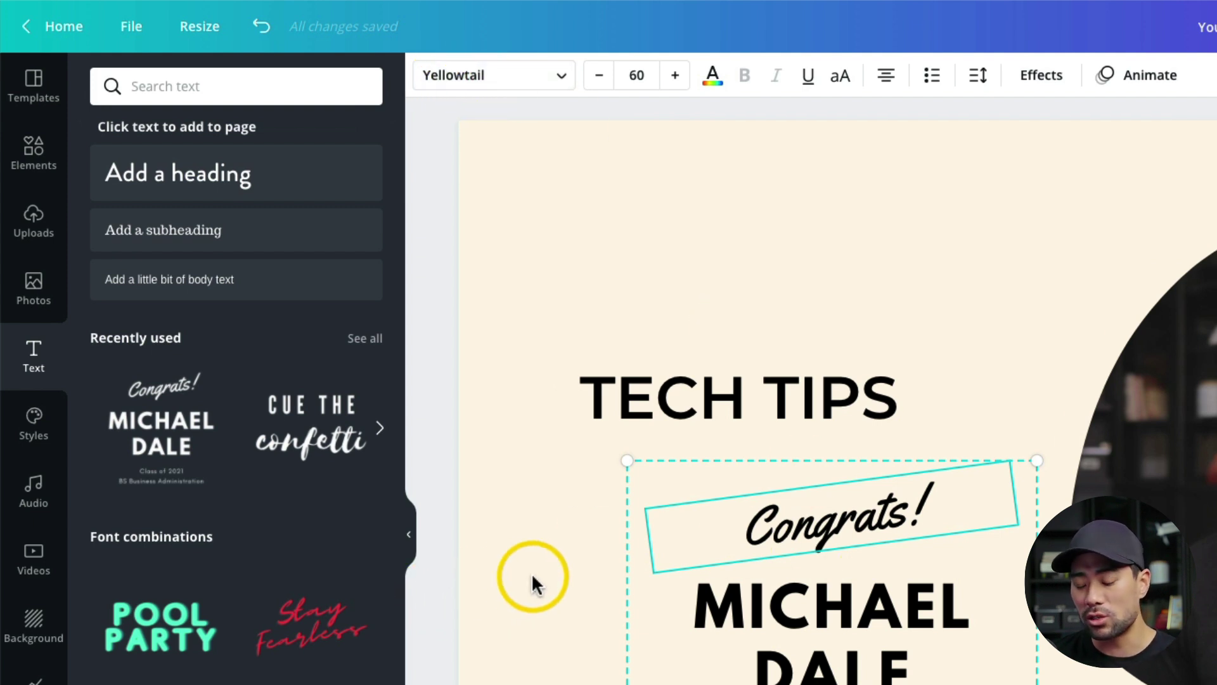
click(261, 29)
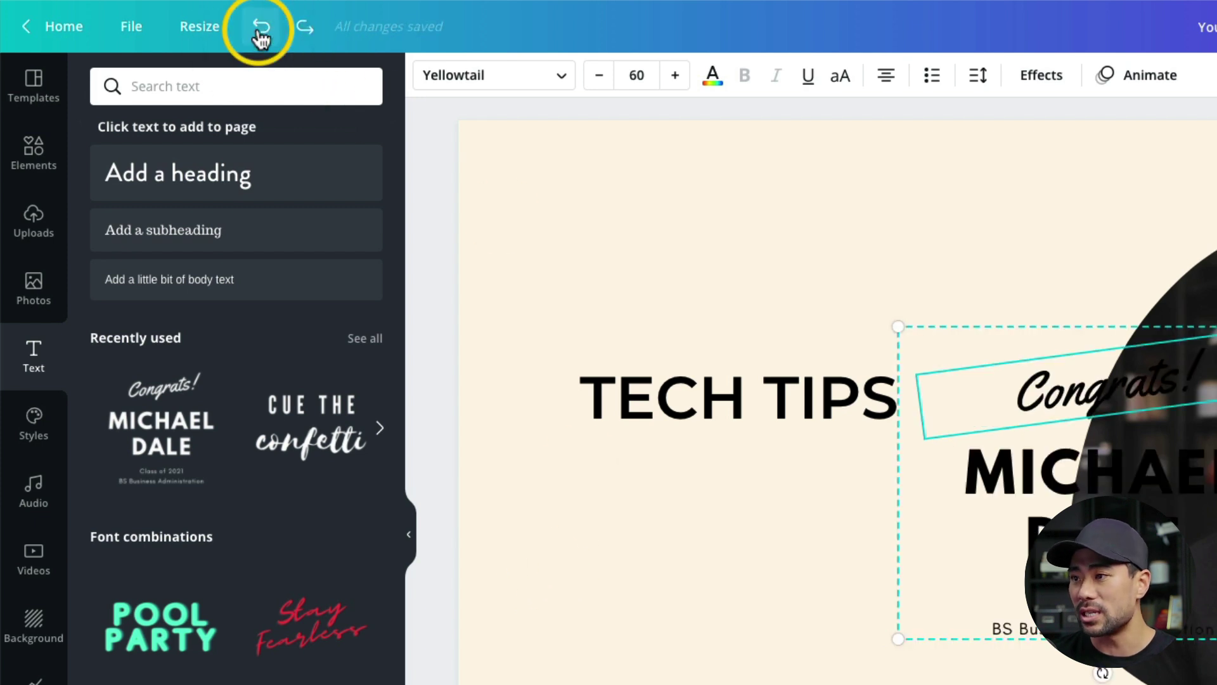
click(261, 31)
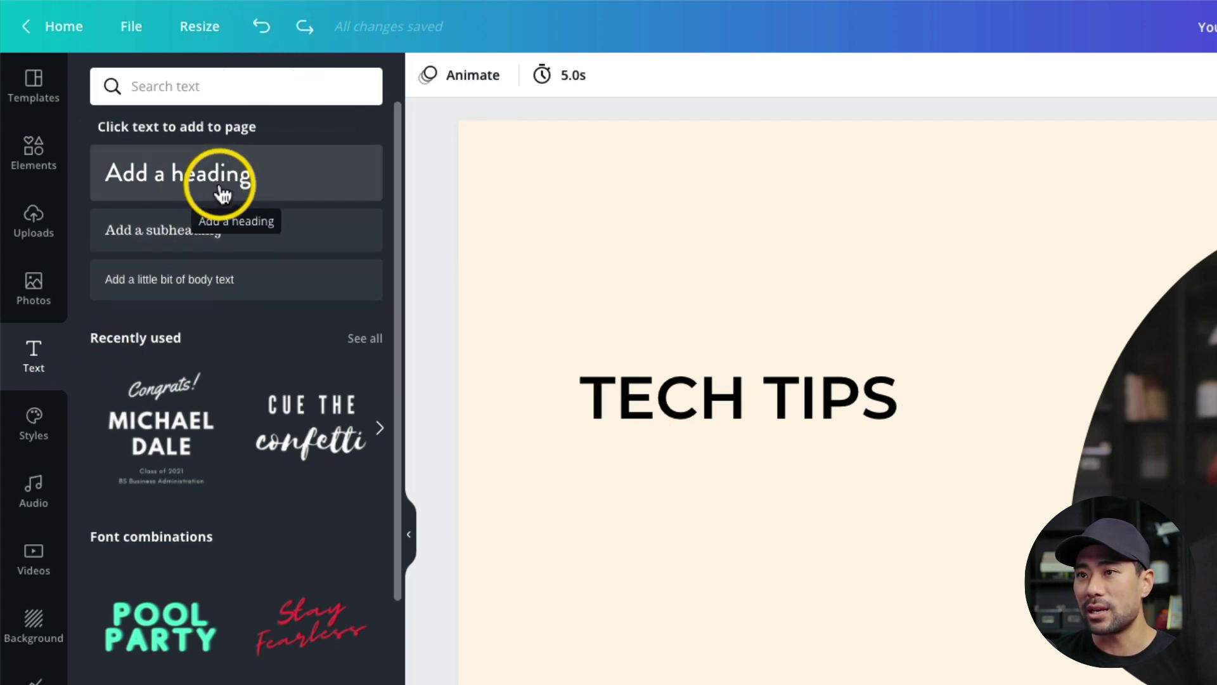
Duplicate the TECH TIPS heading and place the copy directly below the original, aligned with it
click(804, 412)
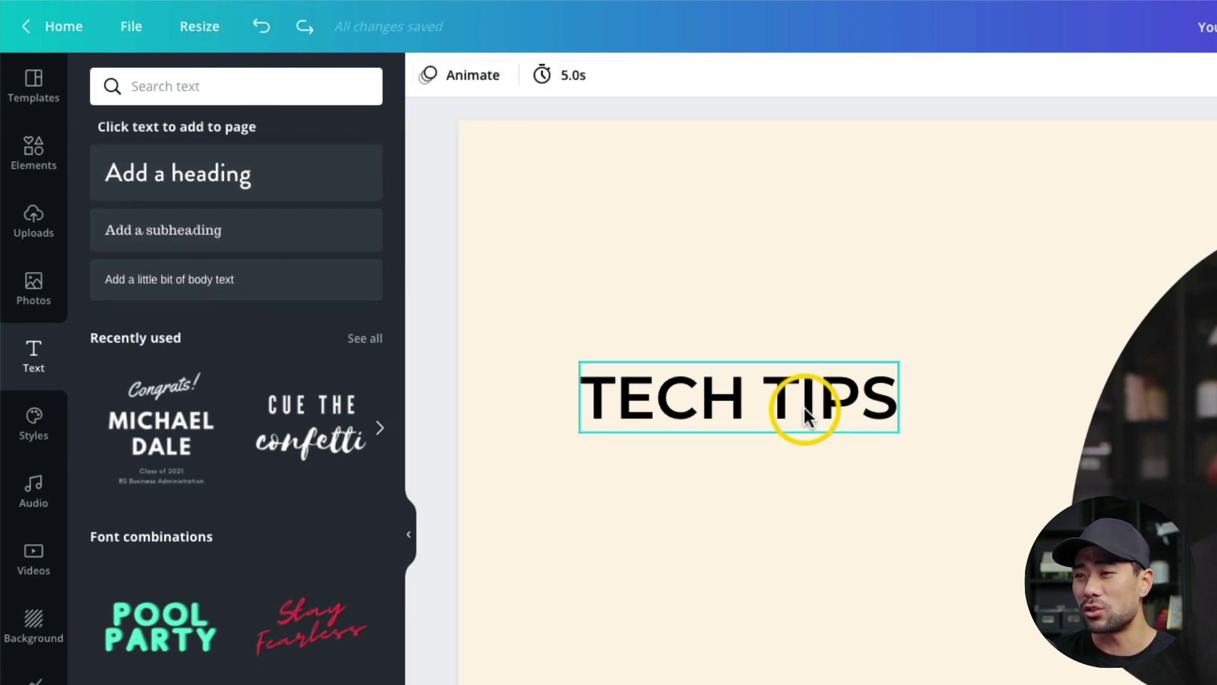
click(744, 553)
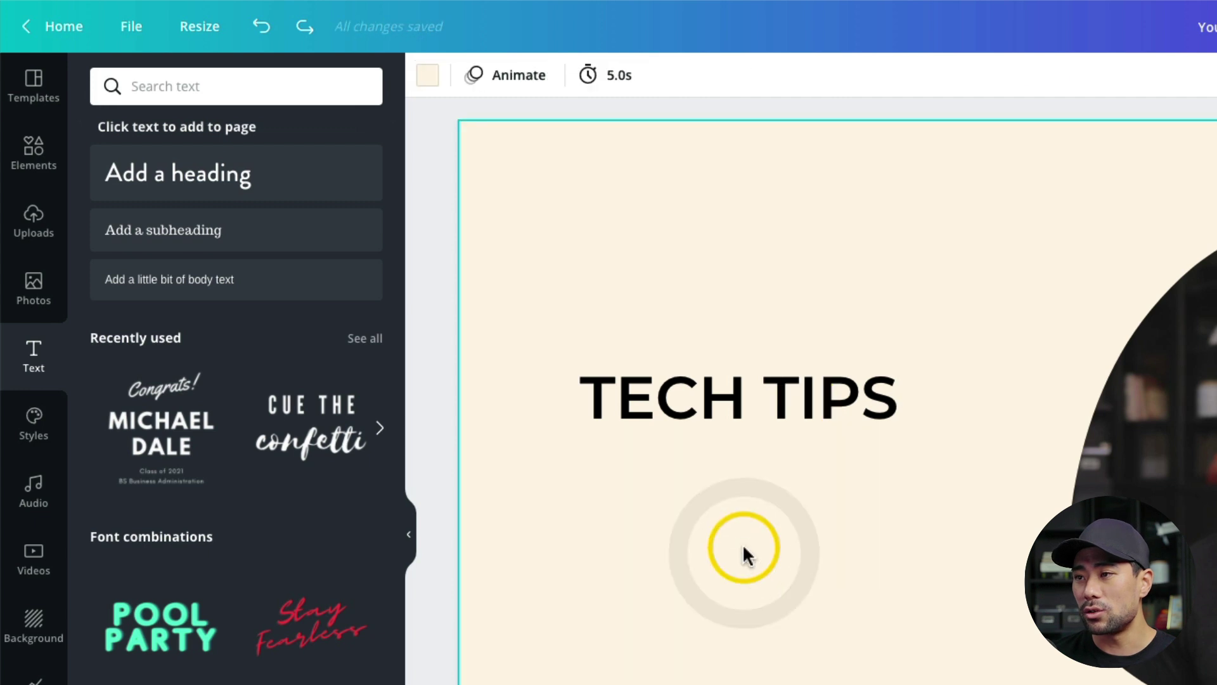
click(815, 411)
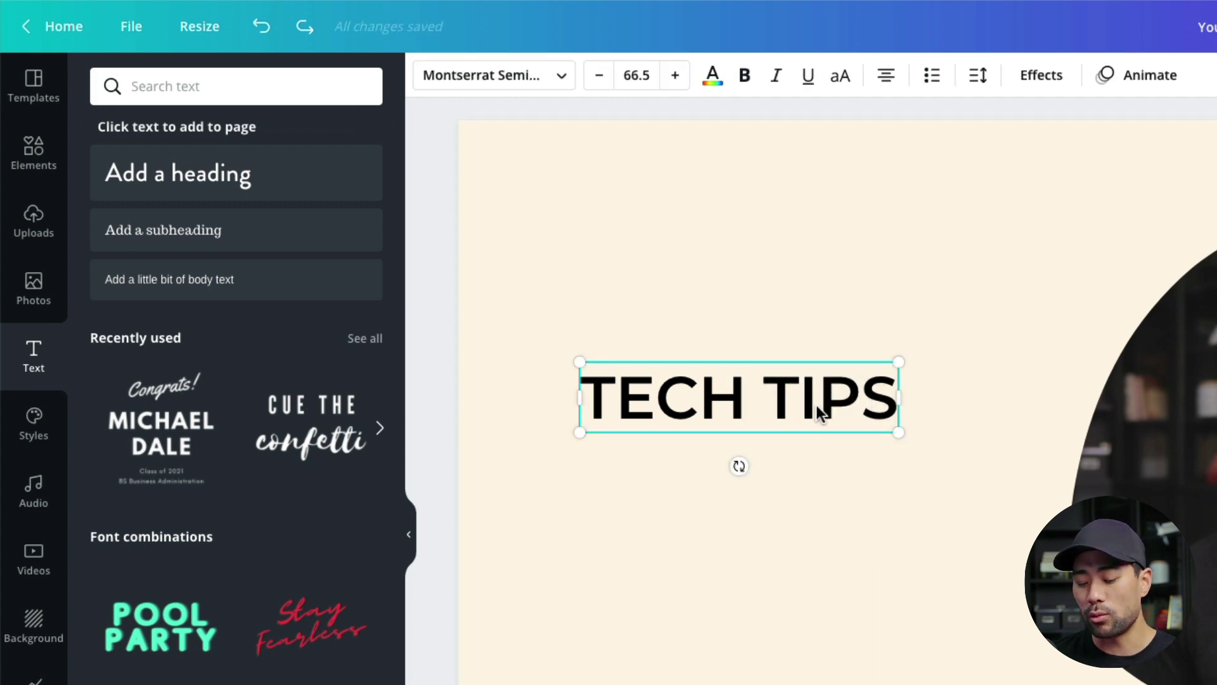
drag(815, 408, 816, 505)
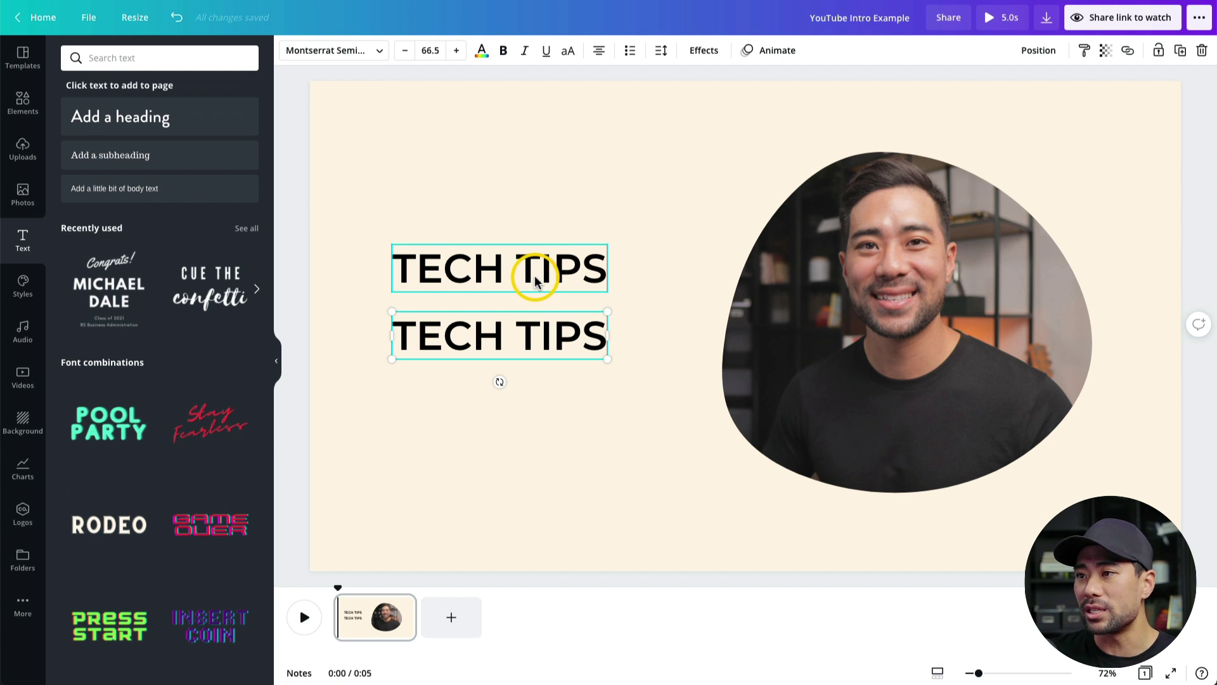
click(536, 272)
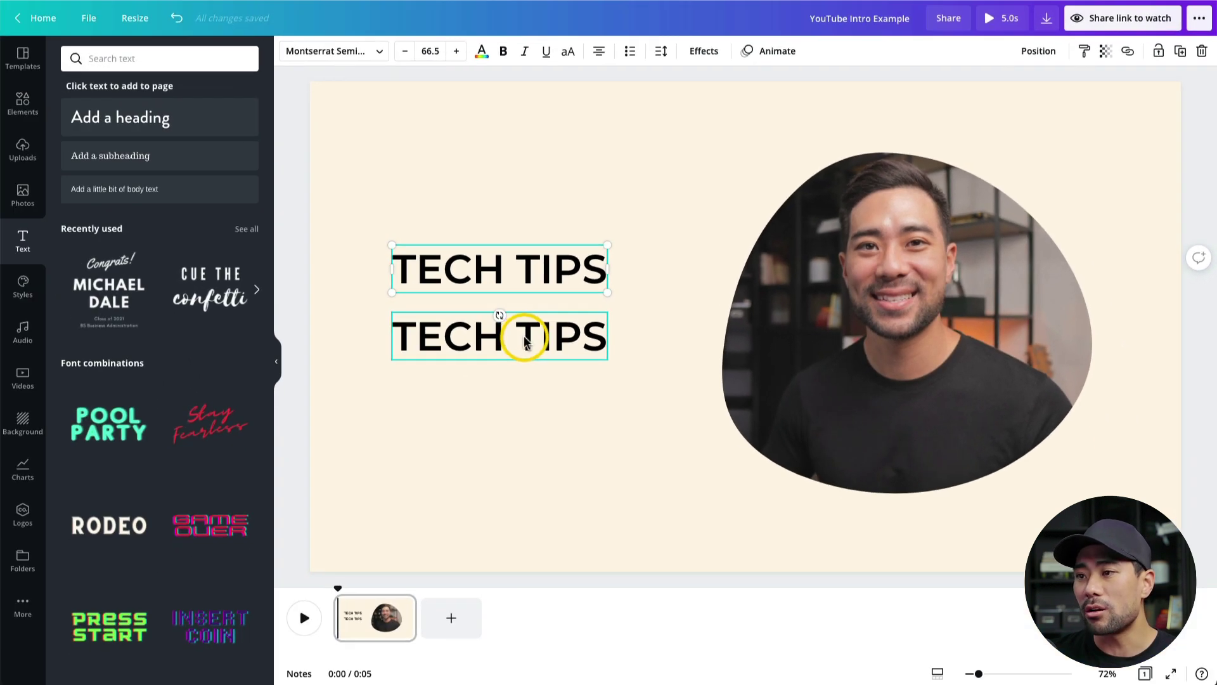
Replace the lower heading's text with "With" followed by the presenter's first name
click(525, 336)
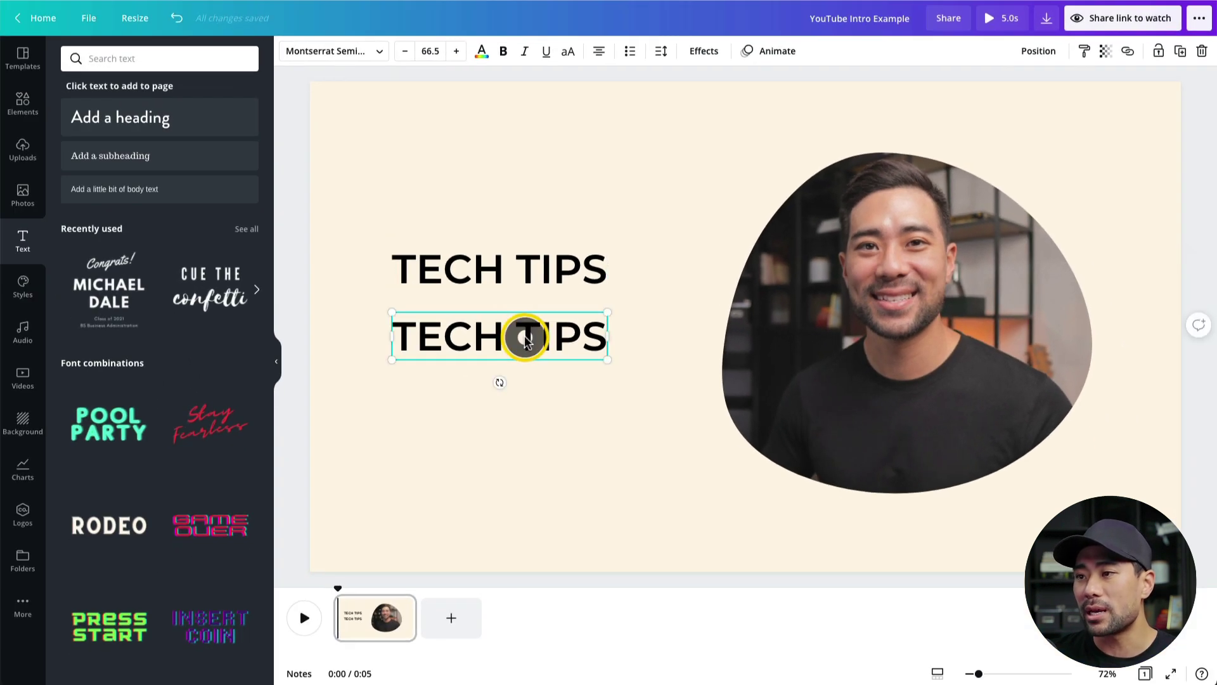
click(525, 336)
text(With)
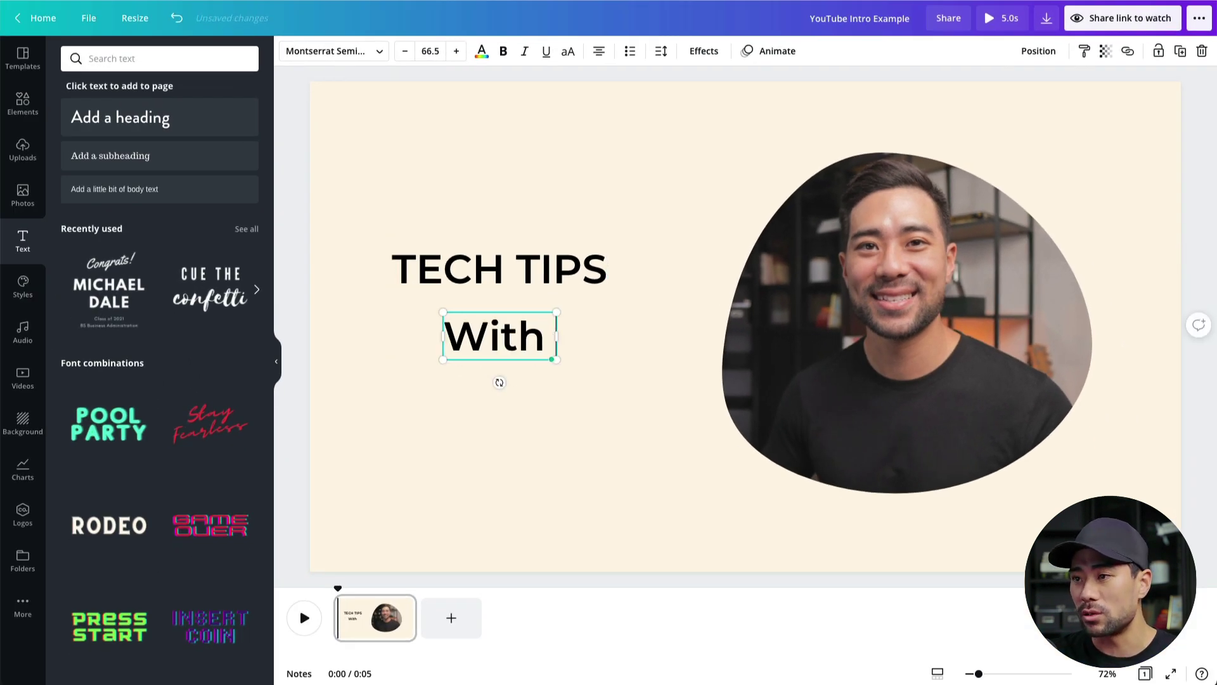
text( Aurelius)
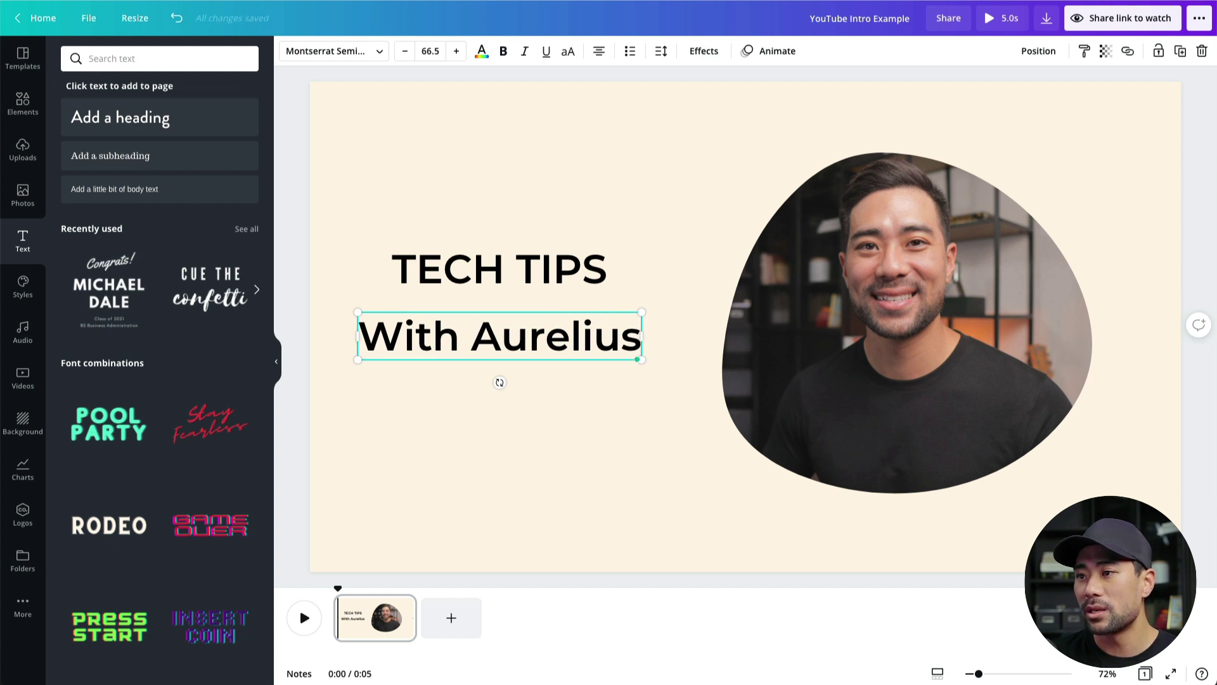
click(484, 426)
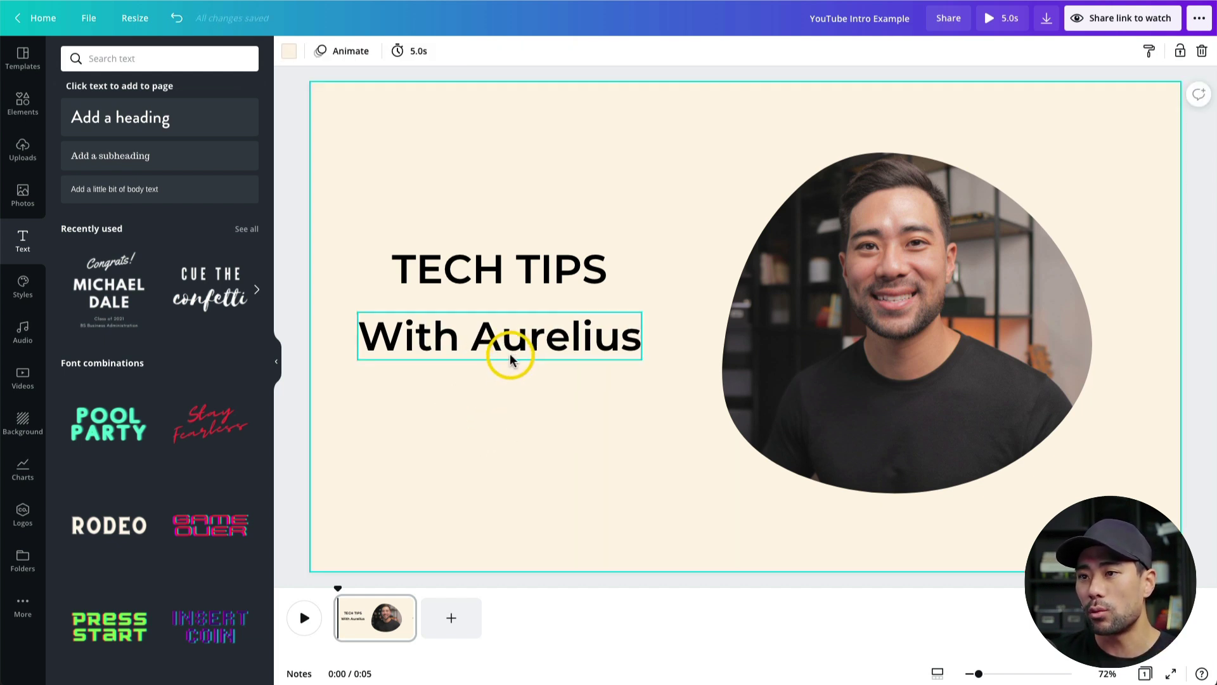
Find the Yellowtail font and apply it to the second text line beginning with "With"
click(480, 312)
click(379, 52)
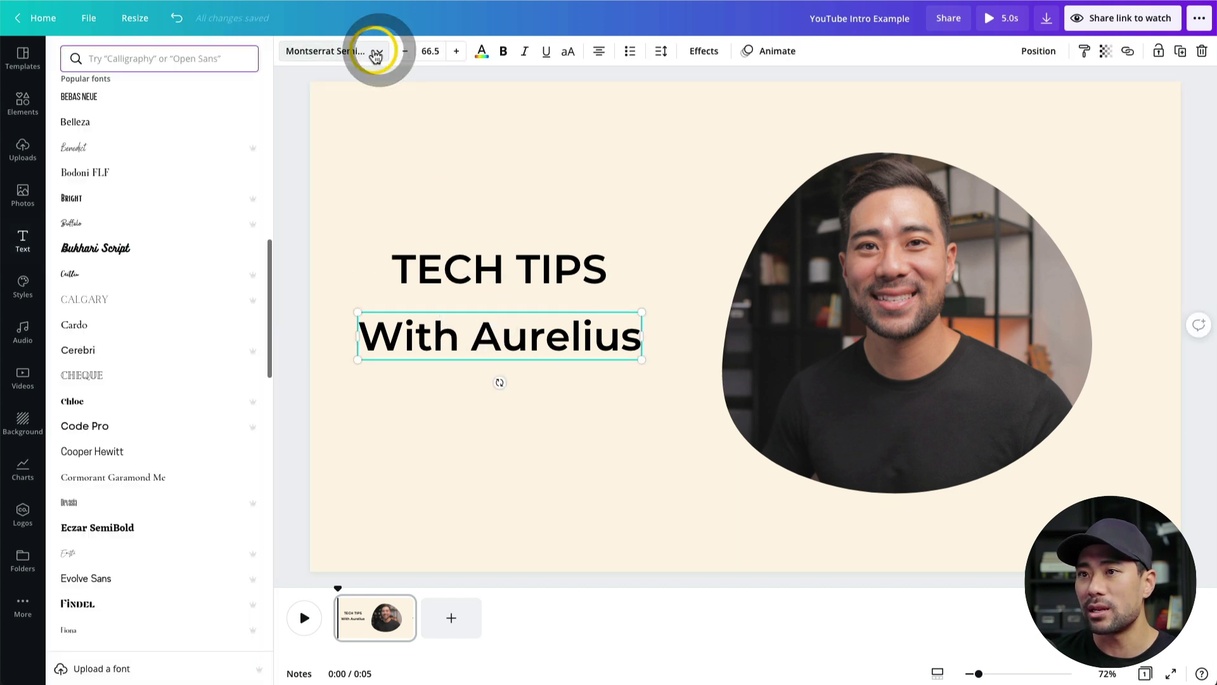
click(169, 57)
text(yellowtail)
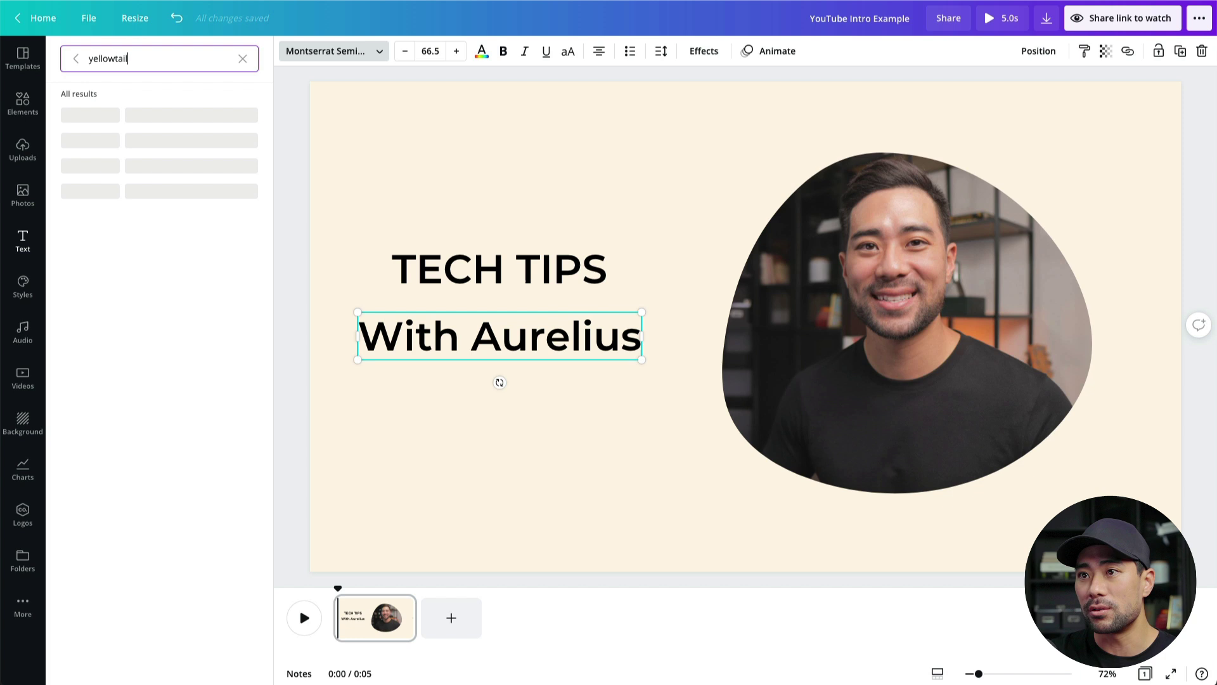
click(101, 117)
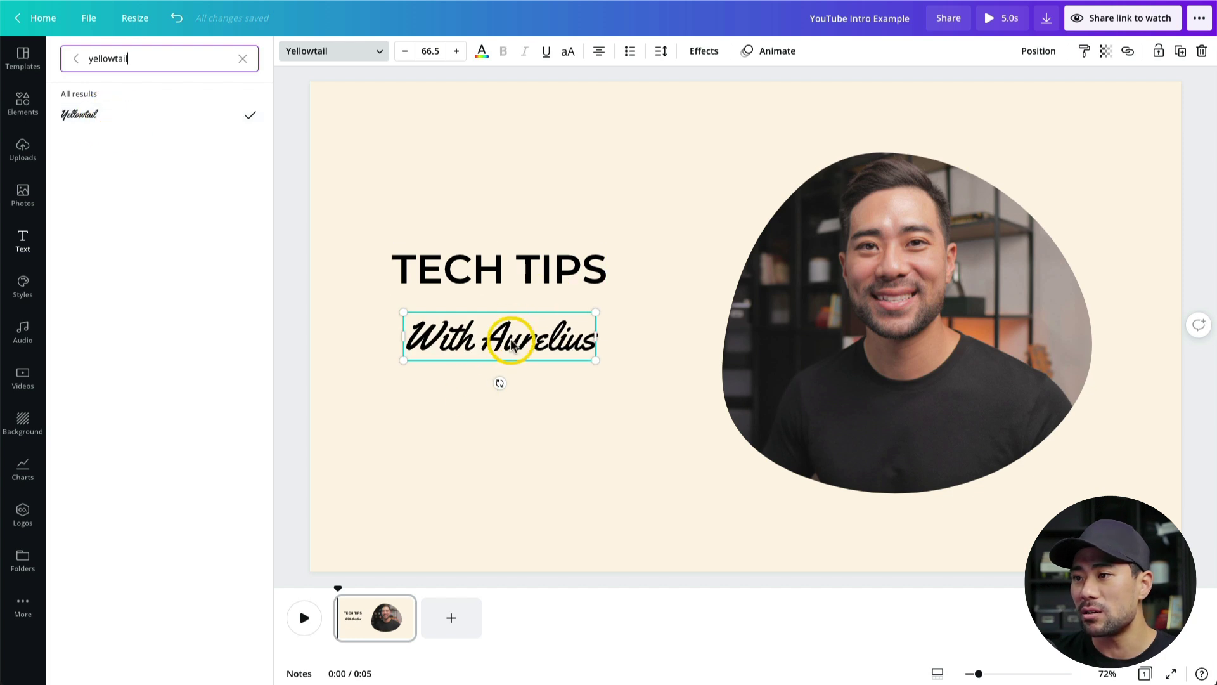
click(545, 409)
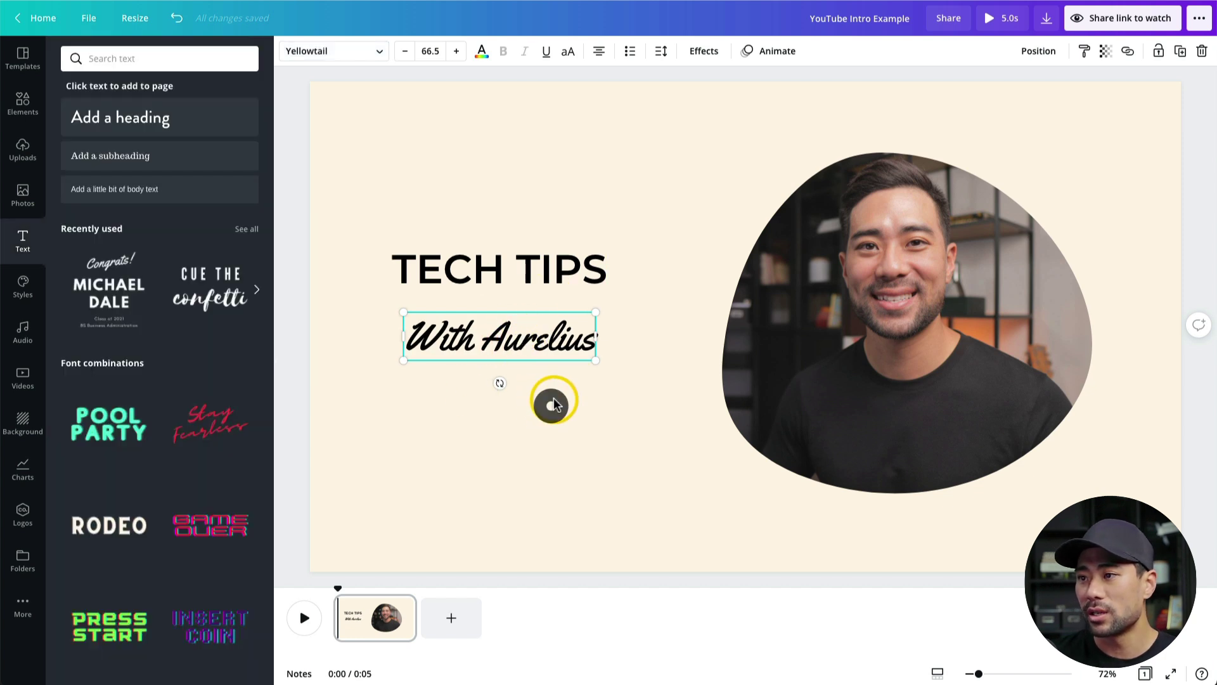
Enlarge the Yellowtail line to about the width of TECH TIPS and move it up close beneath that heading
click(560, 341)
drag(596, 361, 620, 382)
drag(592, 345, 571, 331)
click(535, 457)
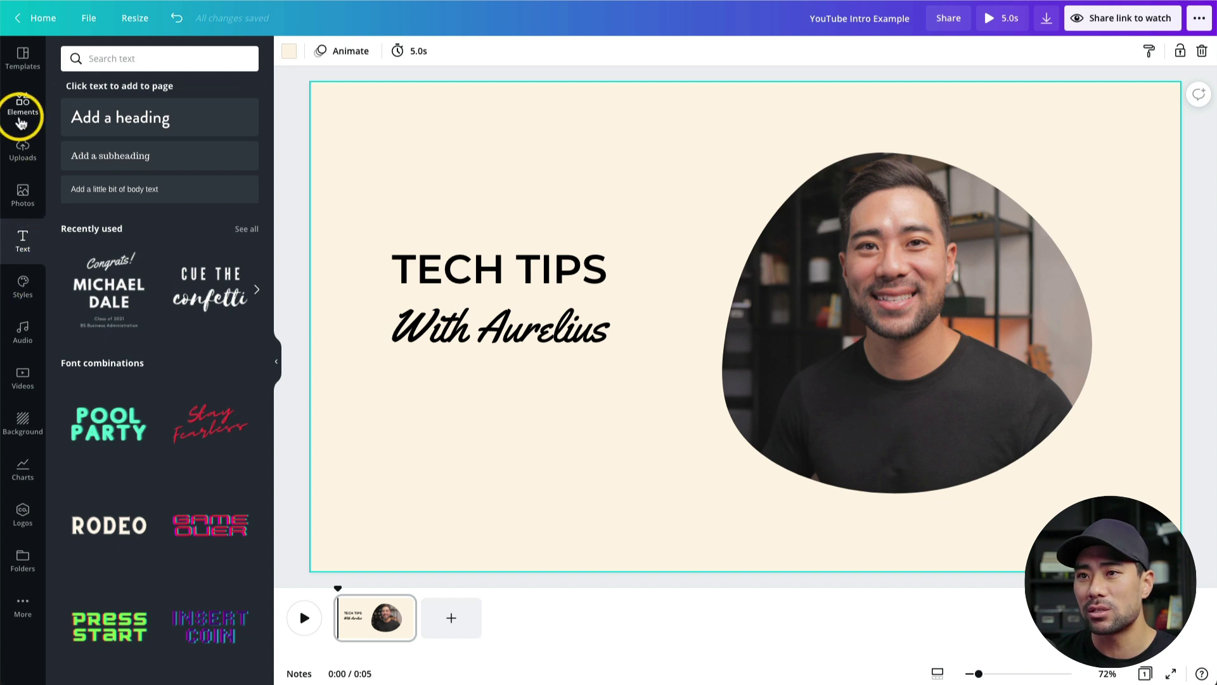
Clear the frames search in the elements and add a square shape to the page
click(23, 104)
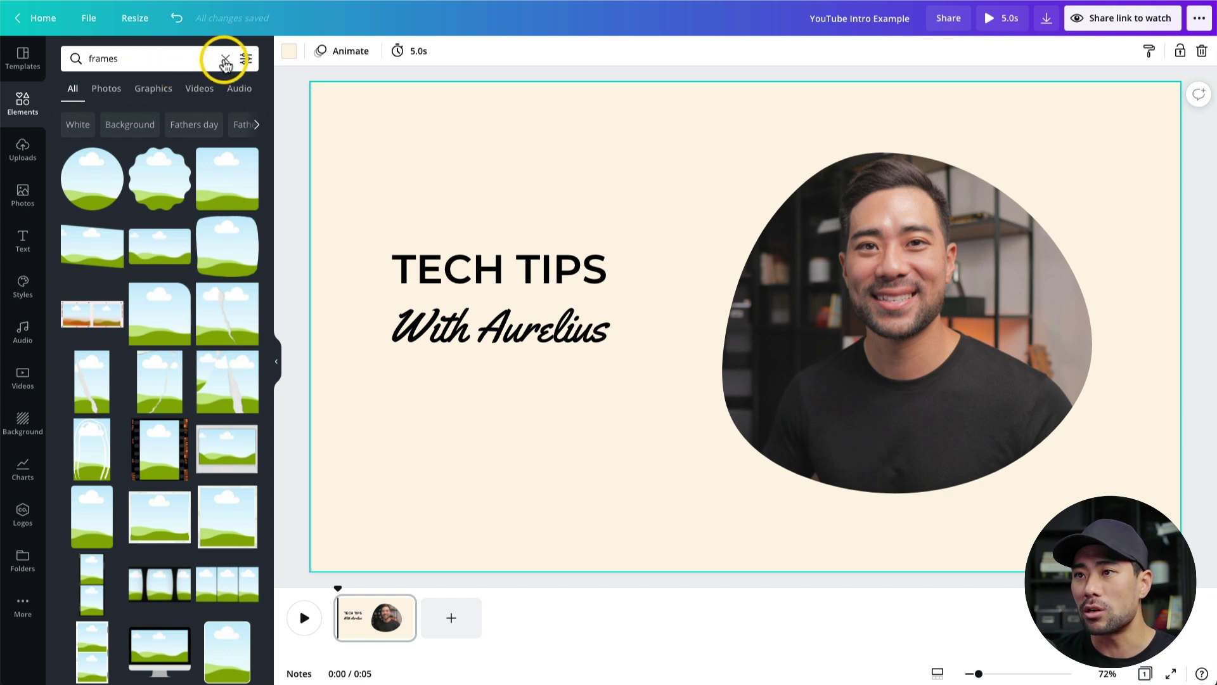
click(225, 61)
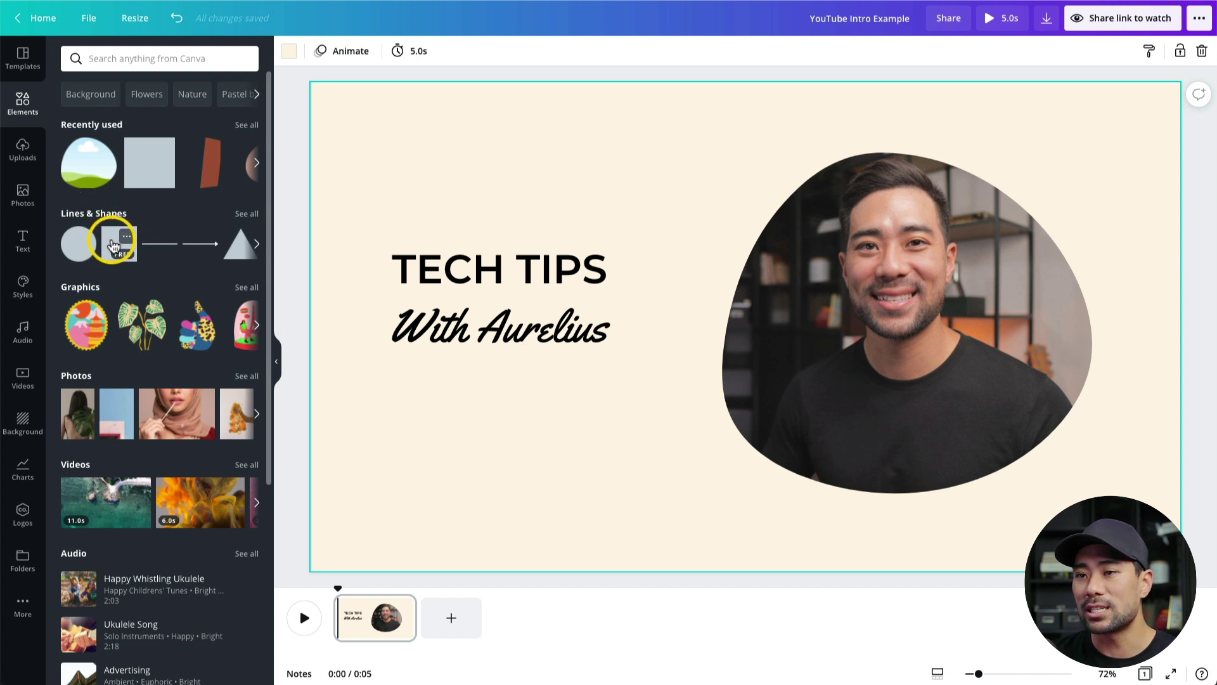
click(113, 250)
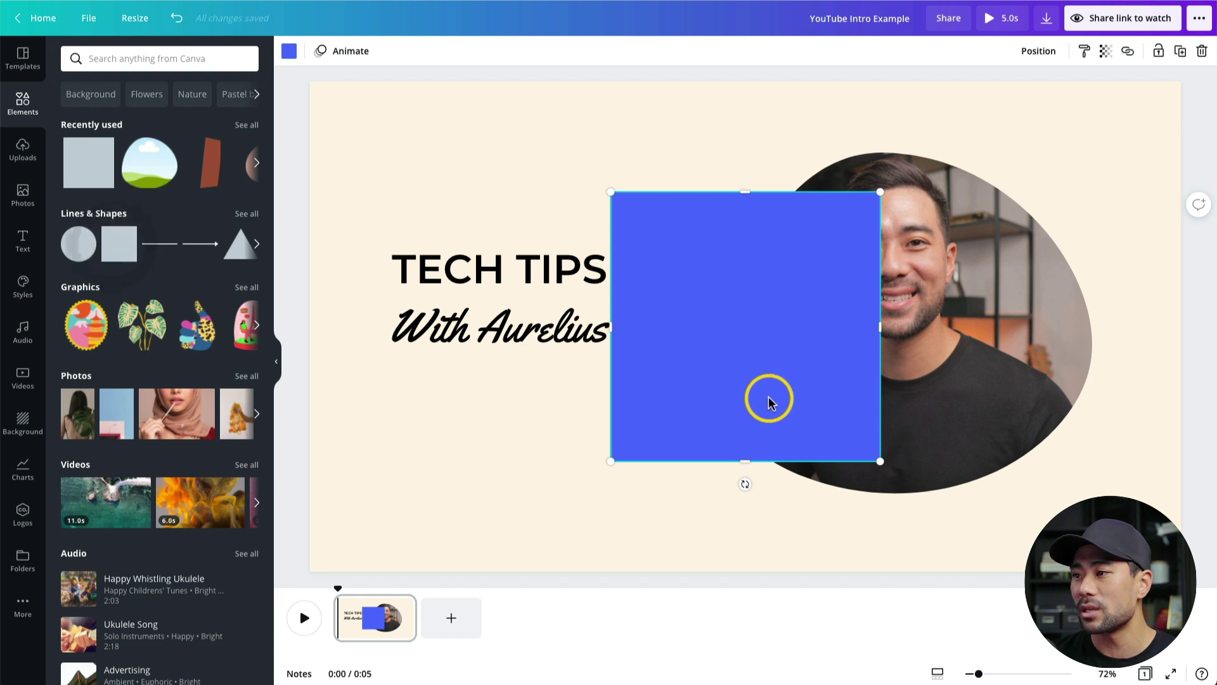
Move the blue square over the Yellowtail line and resize it into a narrow band just framing that text
drag(789, 384, 558, 482)
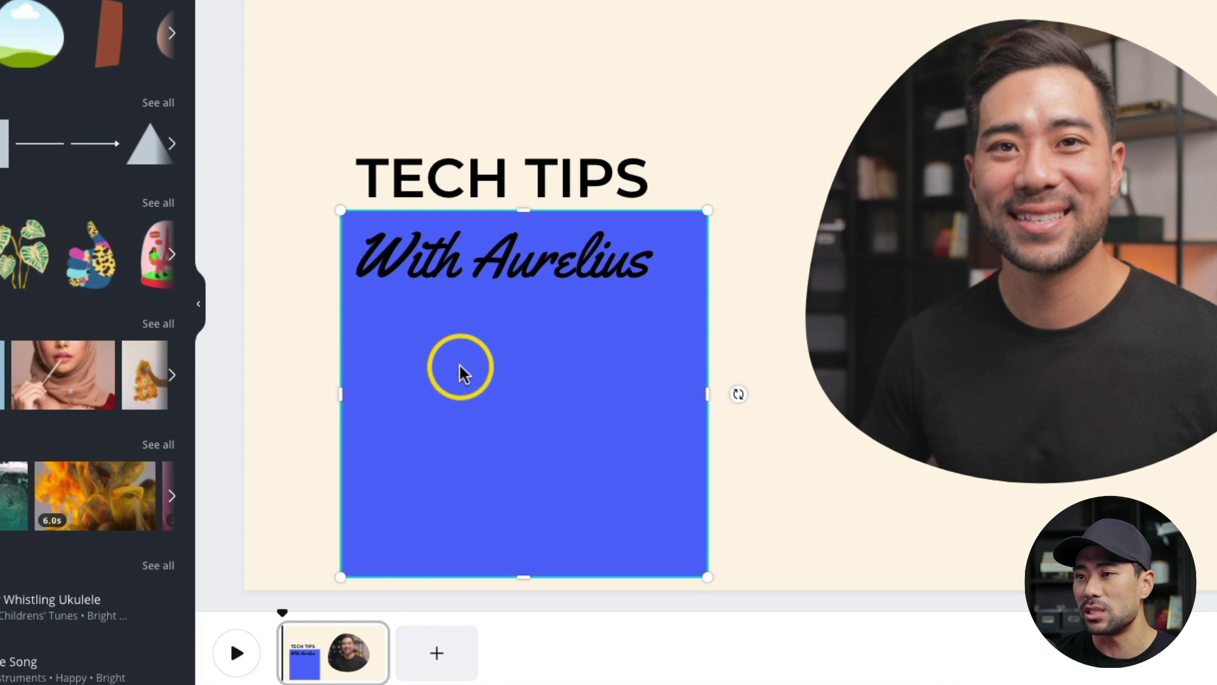
drag(476, 383, 488, 395)
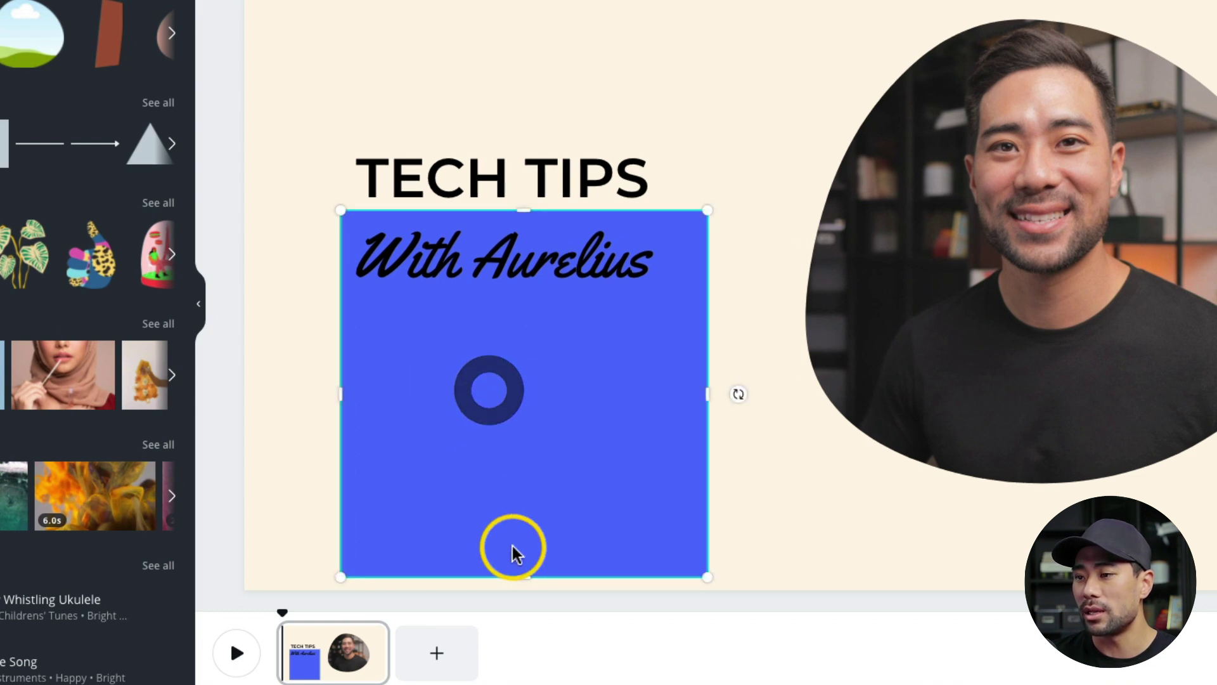
drag(530, 579, 536, 298)
drag(707, 246, 673, 248)
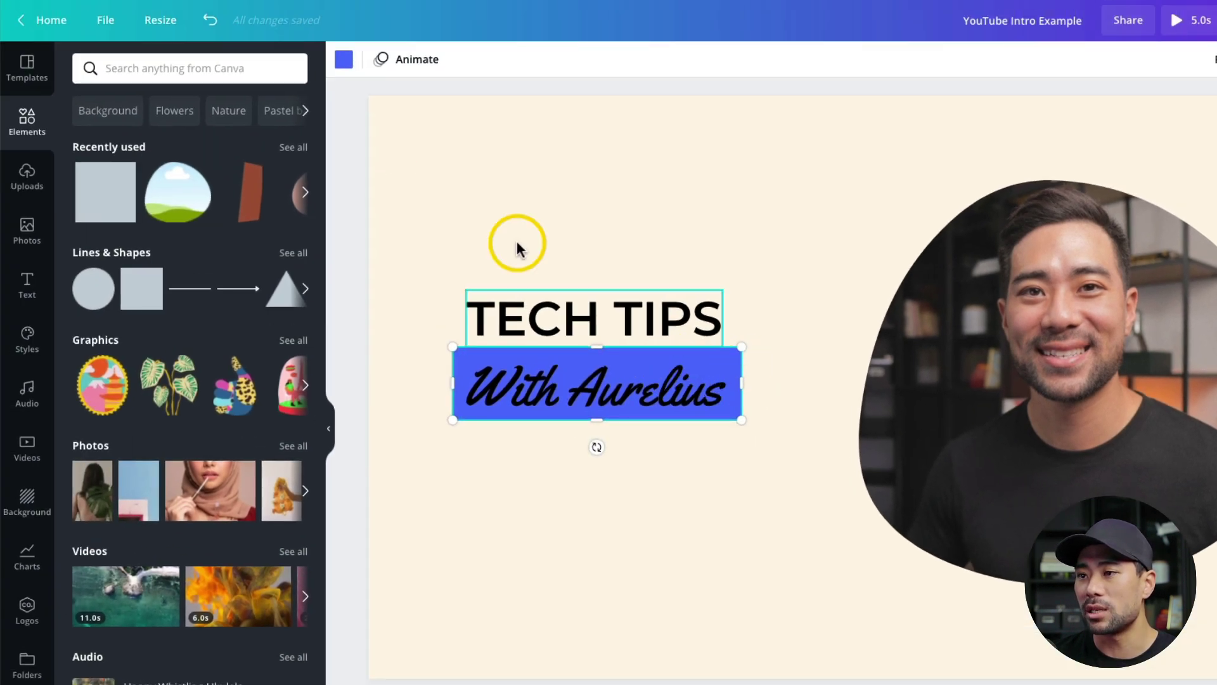
Recolor the band behind the Yellowtail line golden yellow and make the line's text white
click(344, 64)
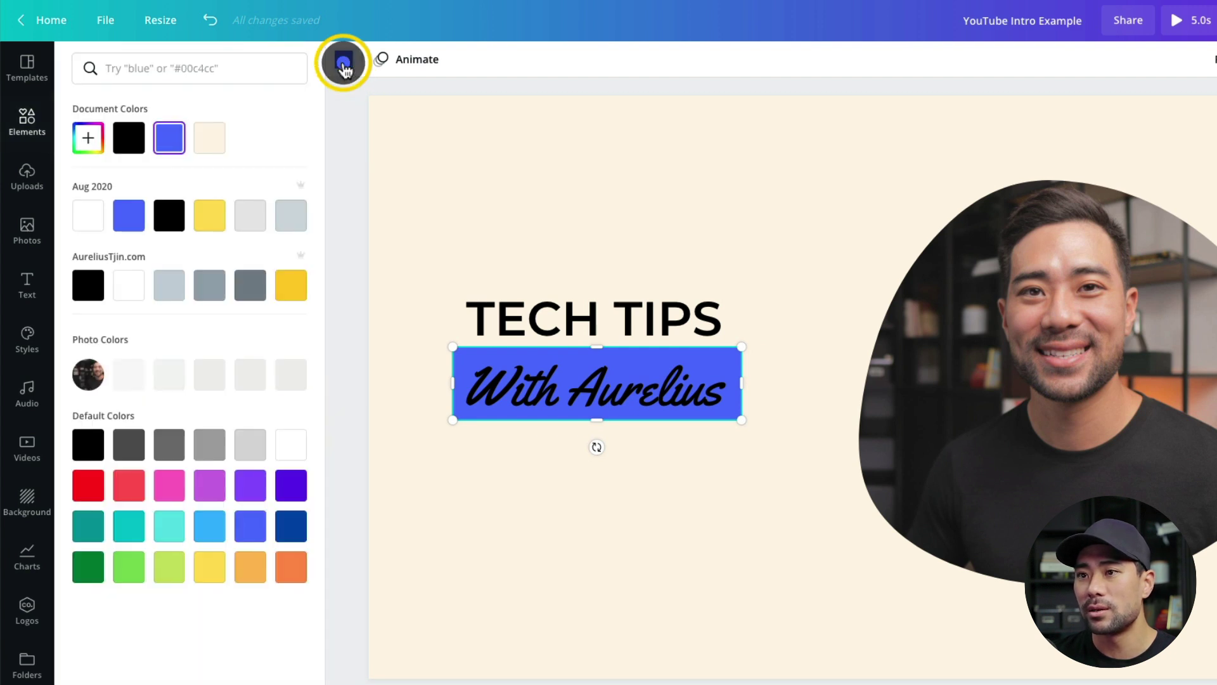
click(292, 289)
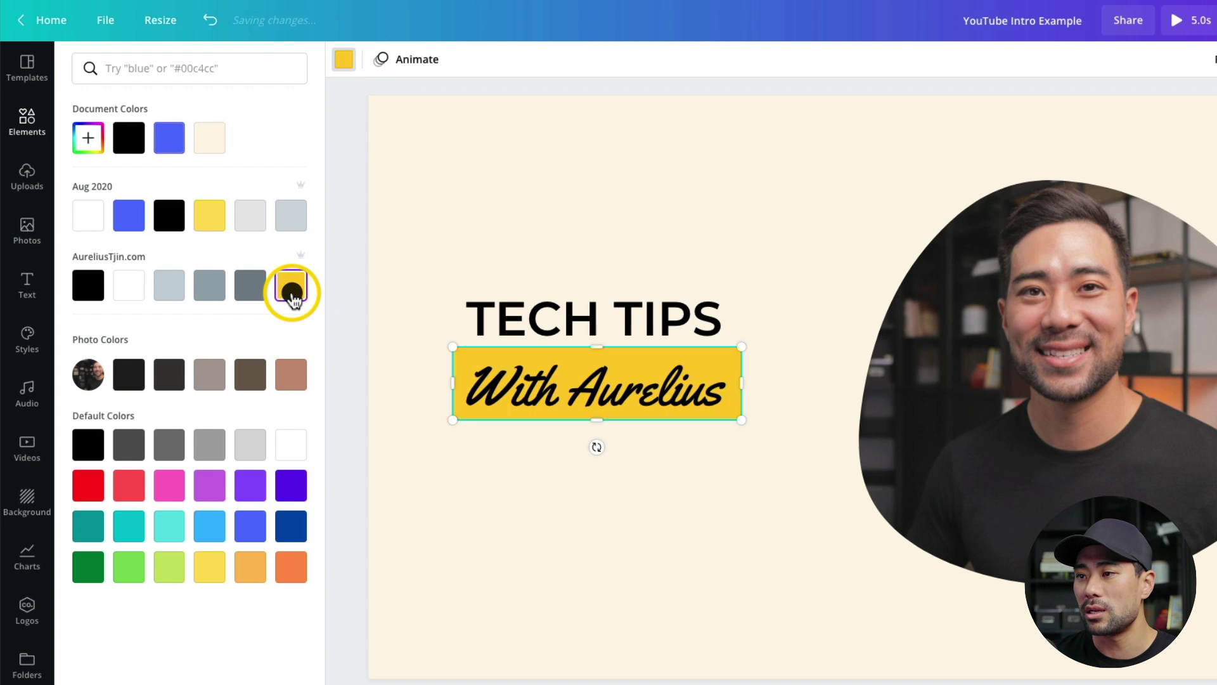
click(583, 401)
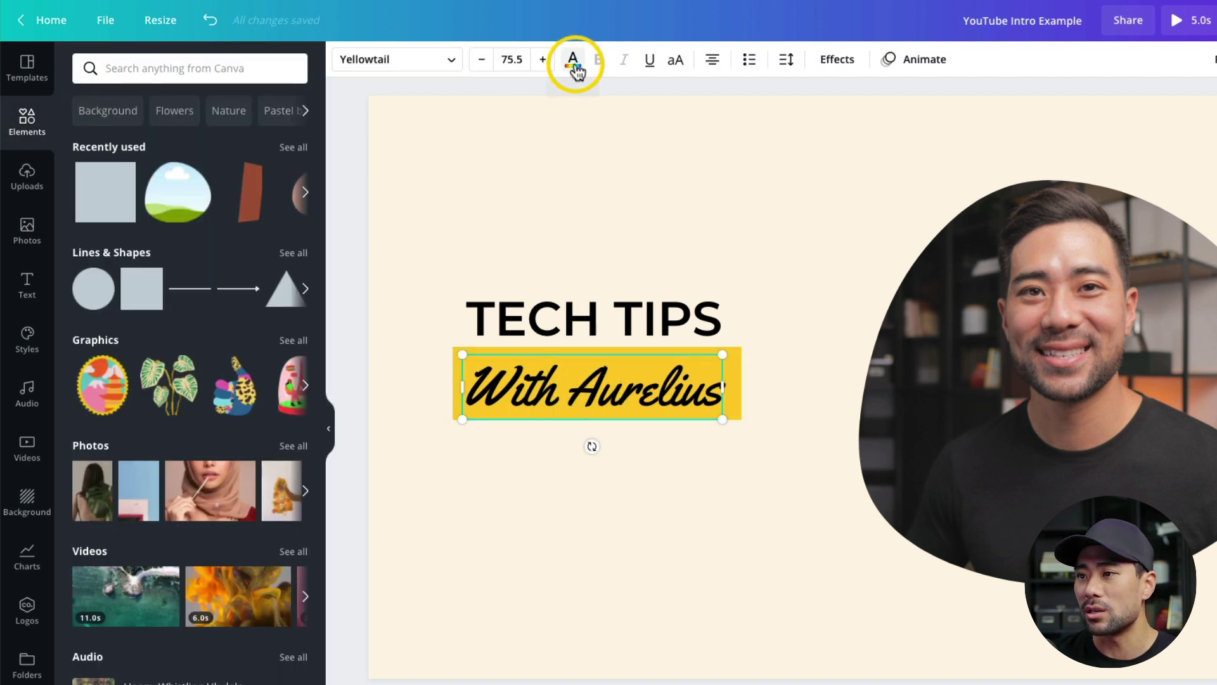
click(615, 397)
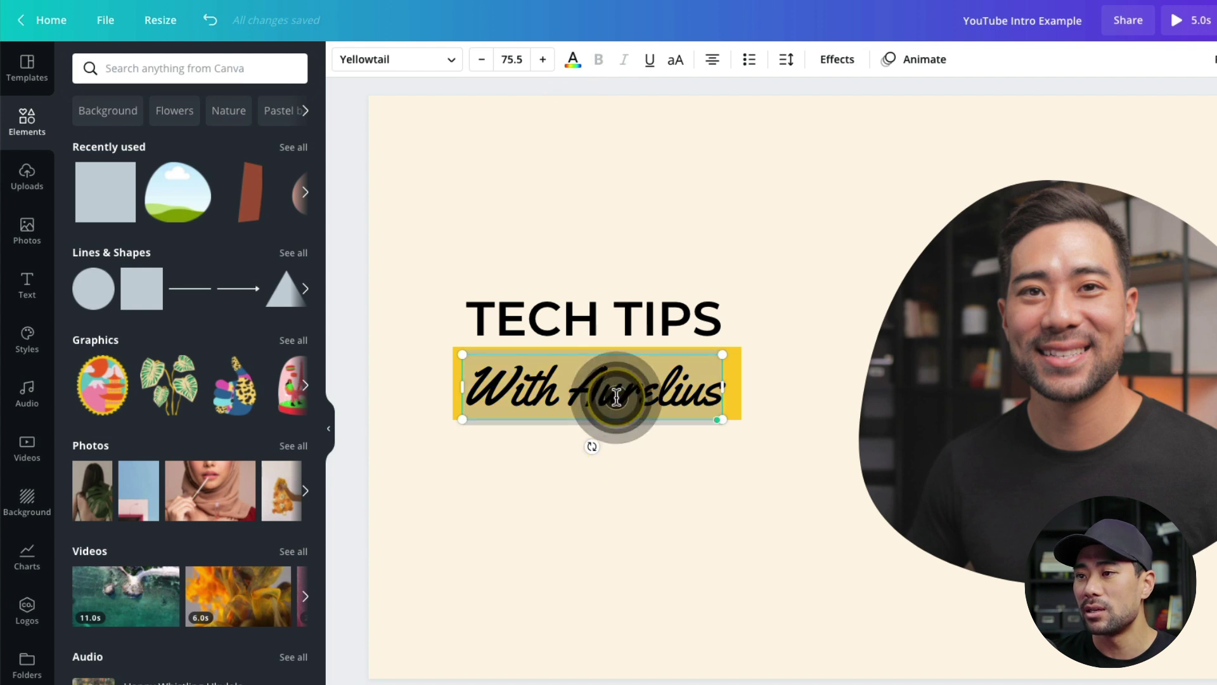
click(573, 61)
click(88, 216)
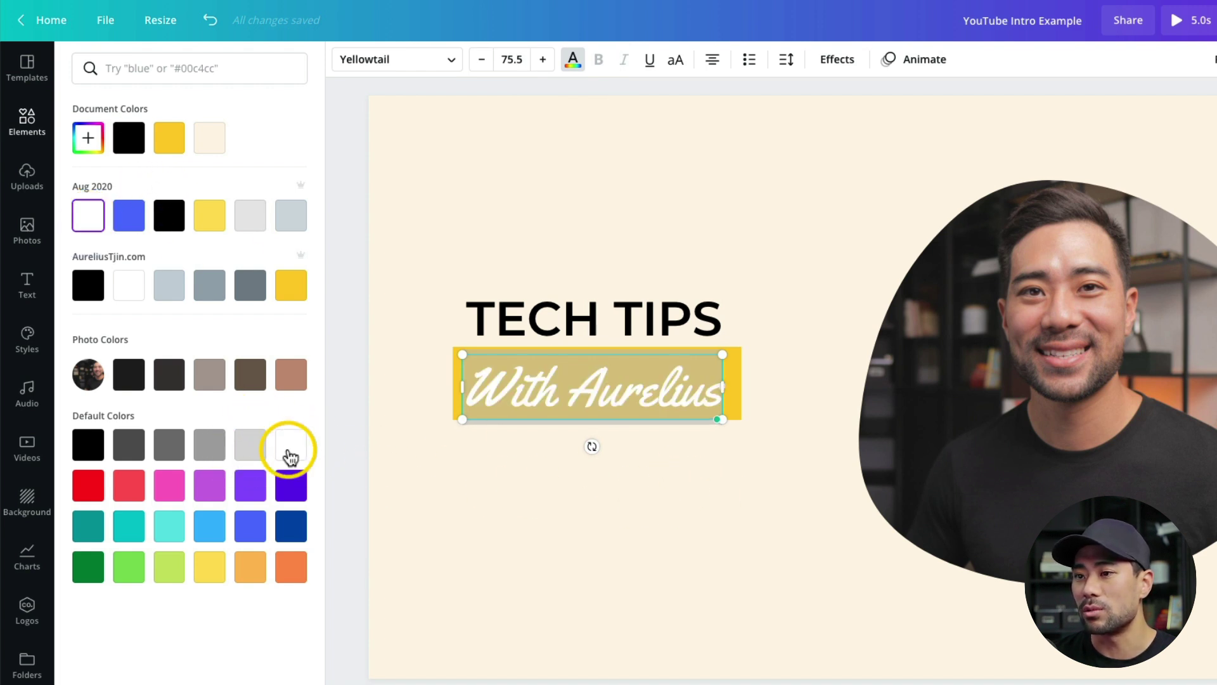
click(752, 385)
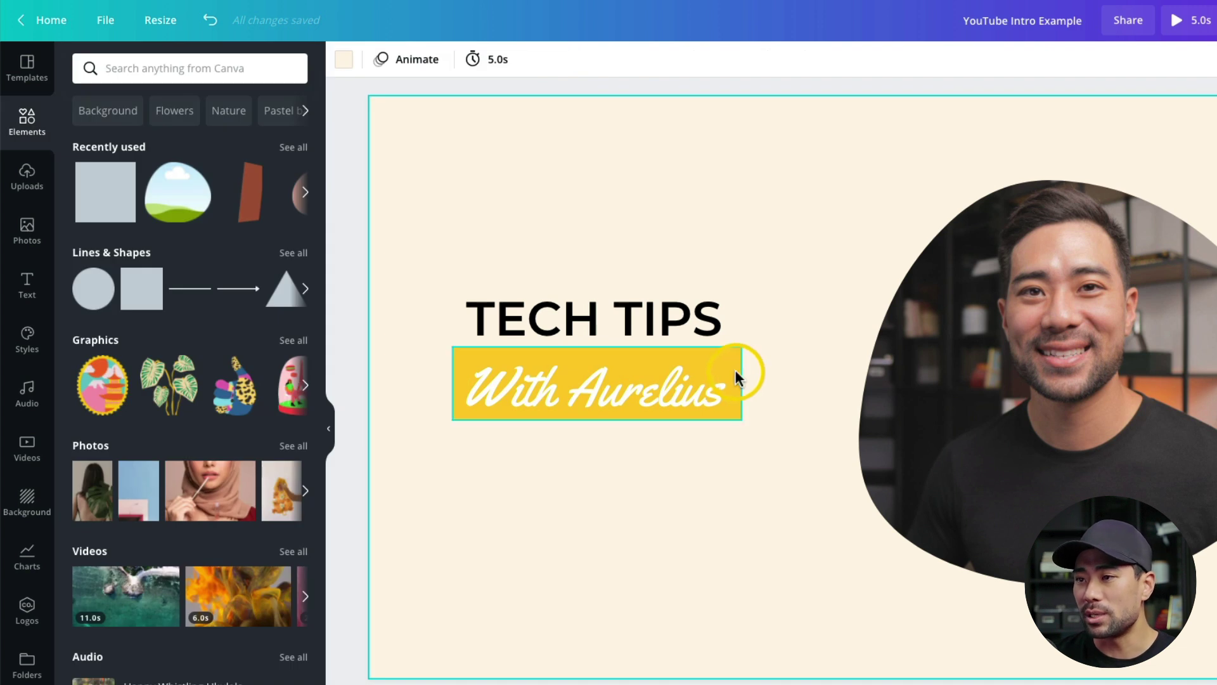
Nudge the yellow band down slightly to leave a small gap beneath TECH TIPS
click(736, 370)
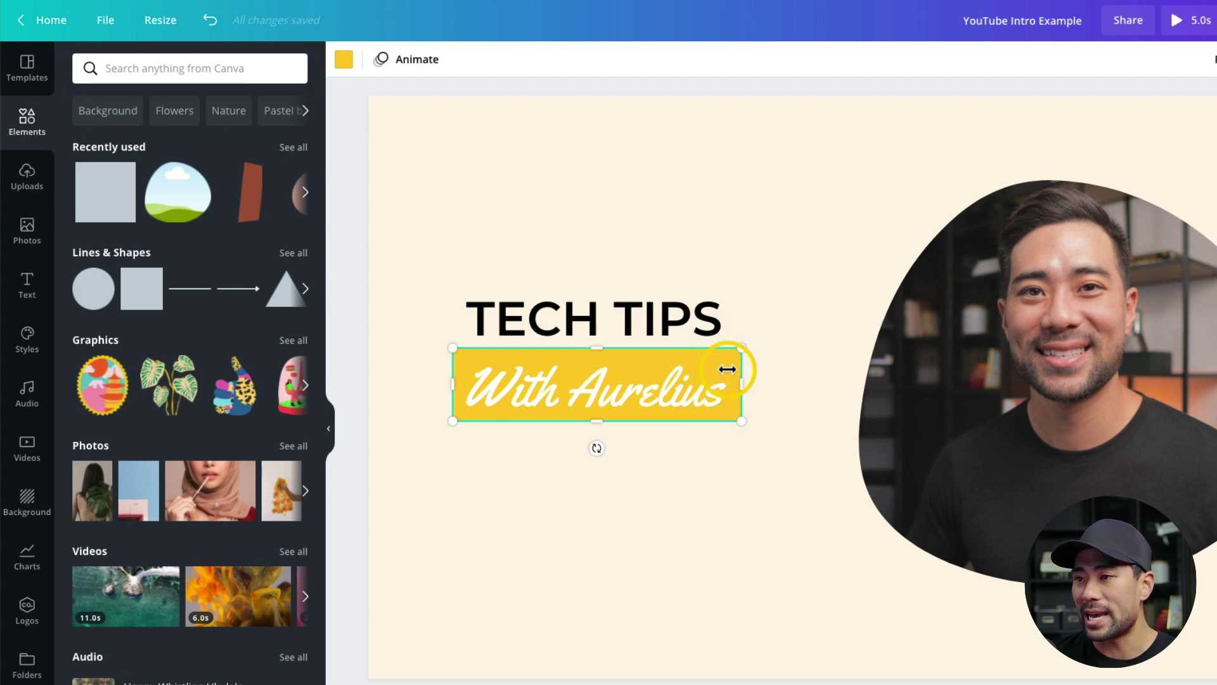
key(Down)
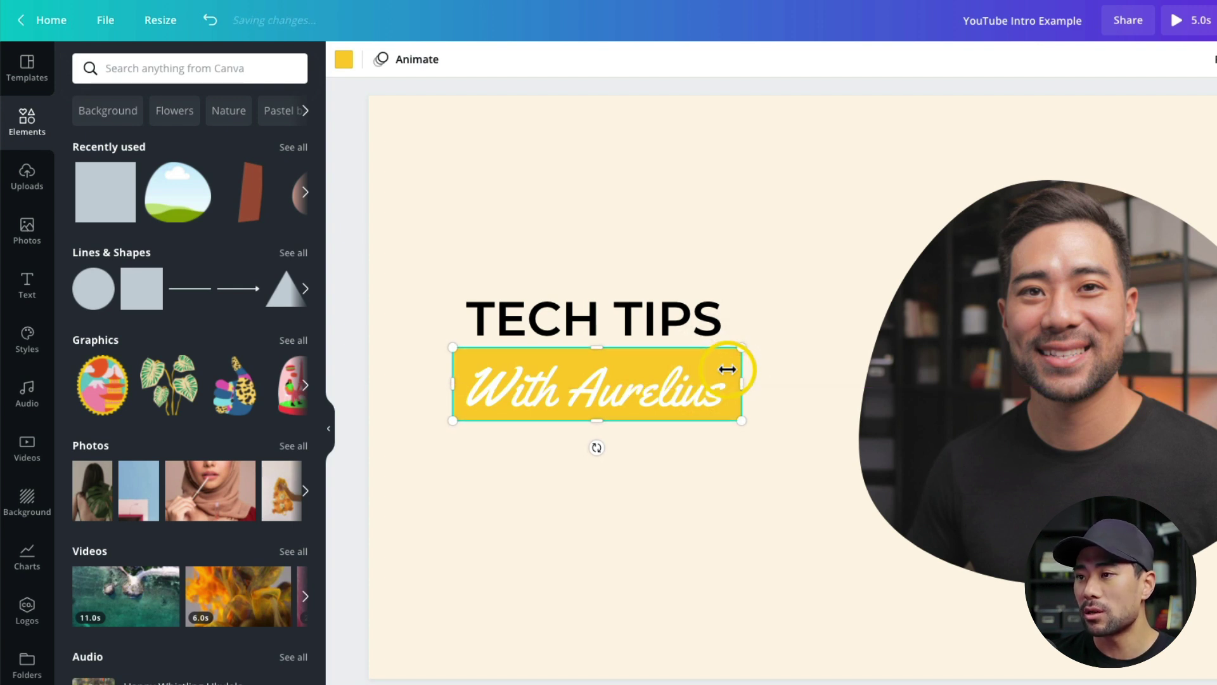
click(727, 369)
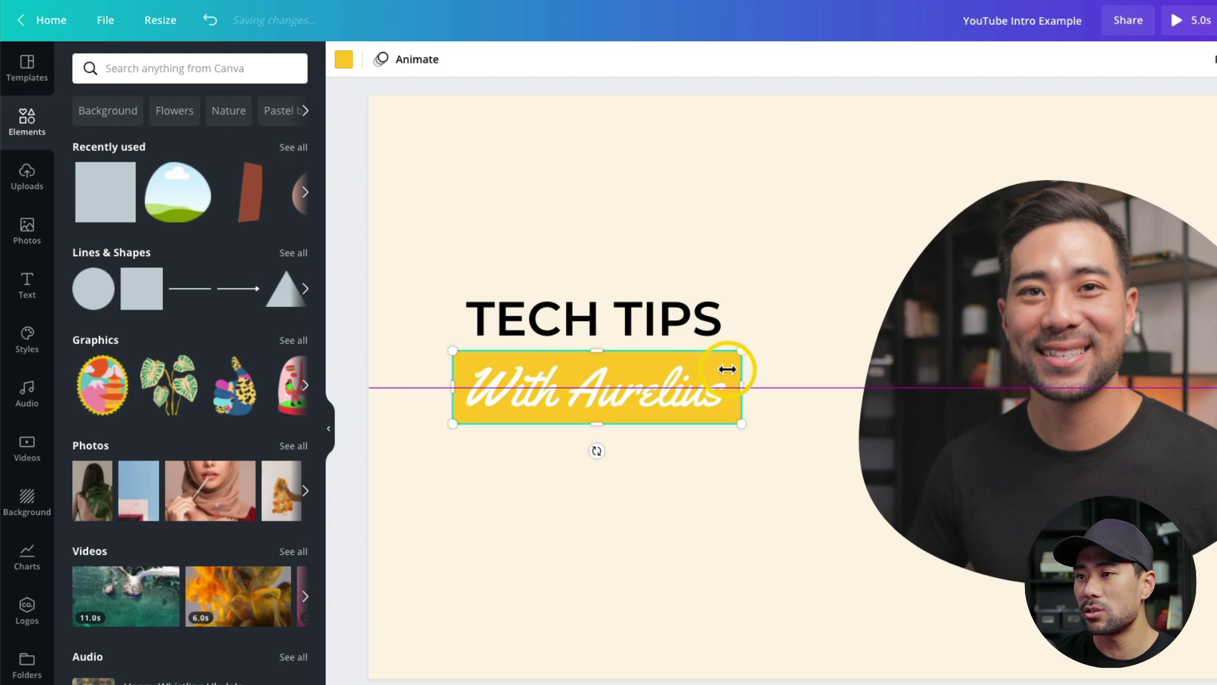
click(712, 501)
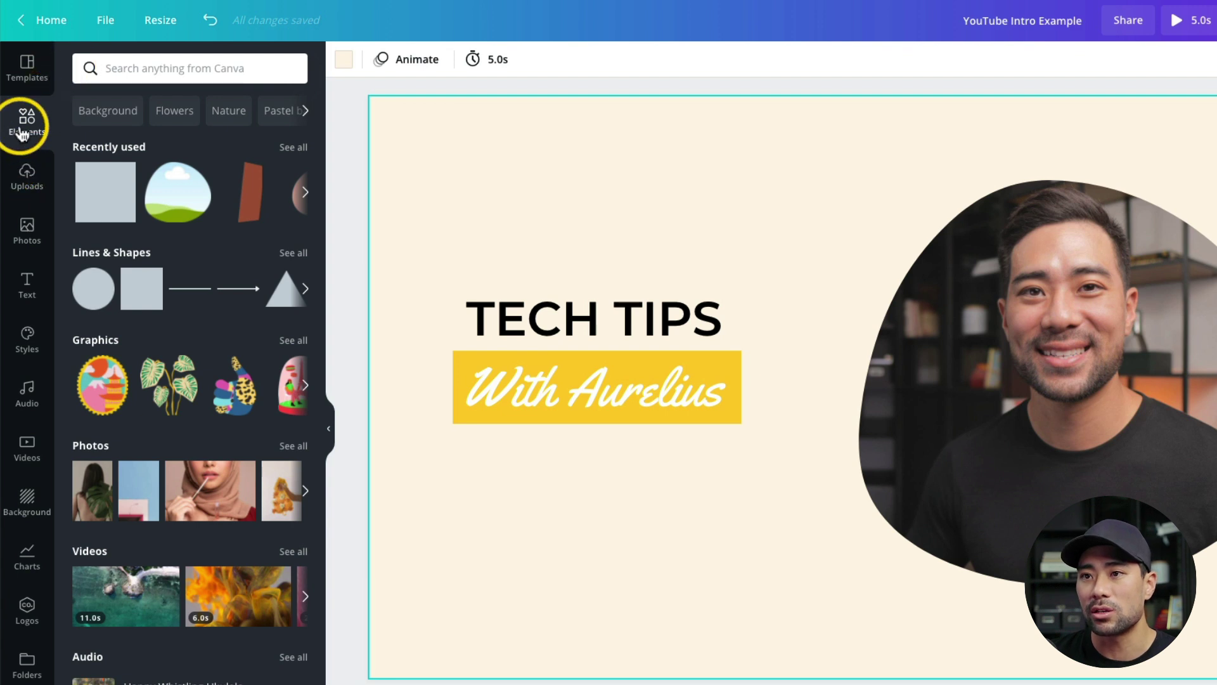
Search the elements for "laptop icon" and add the isometric laptop with a document on its screen
click(167, 68)
click(166, 70)
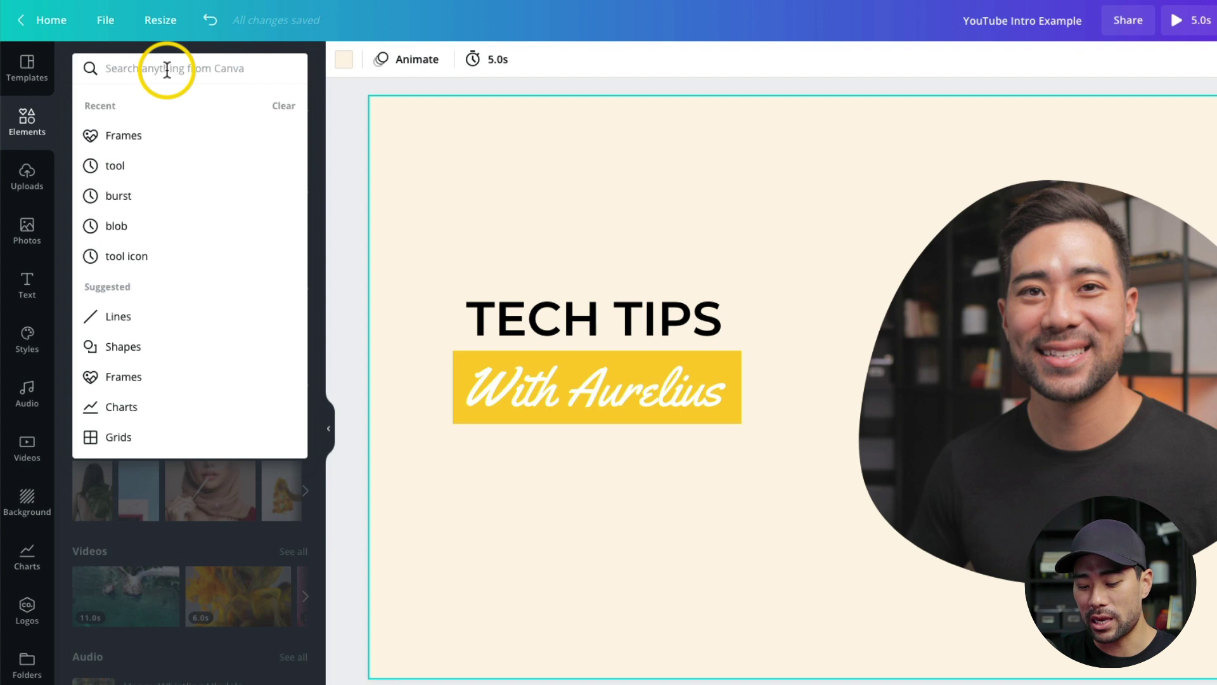
text(laptop)
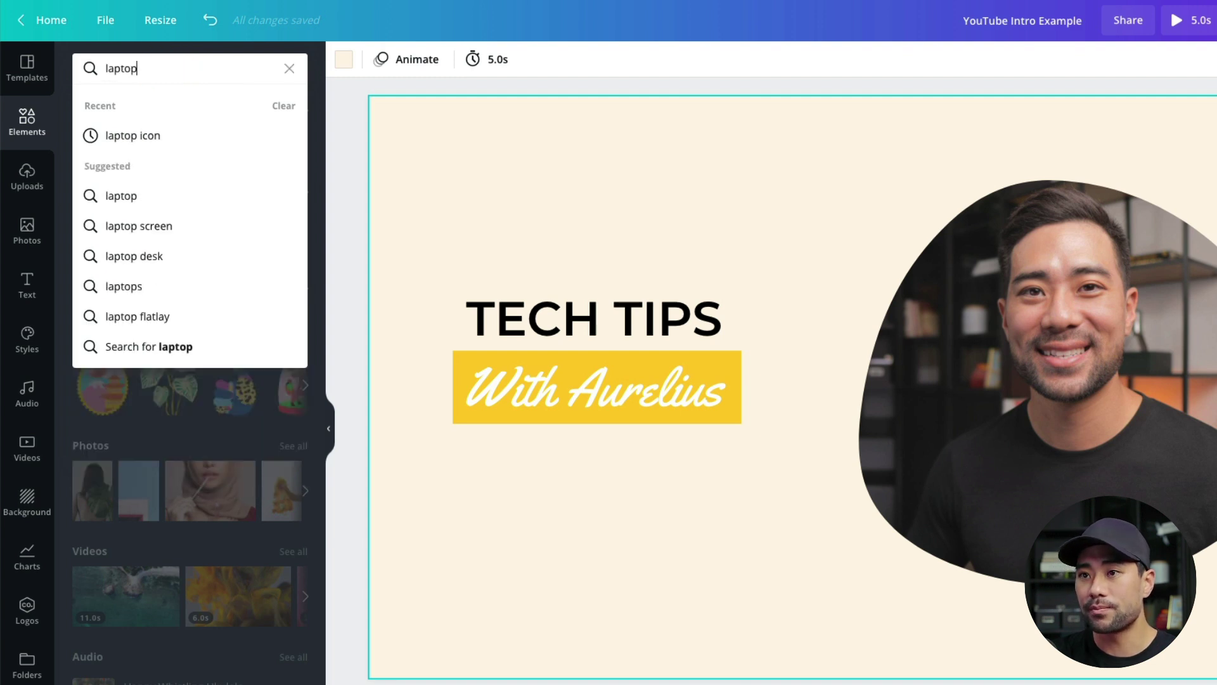
text( icon)
key(Return)
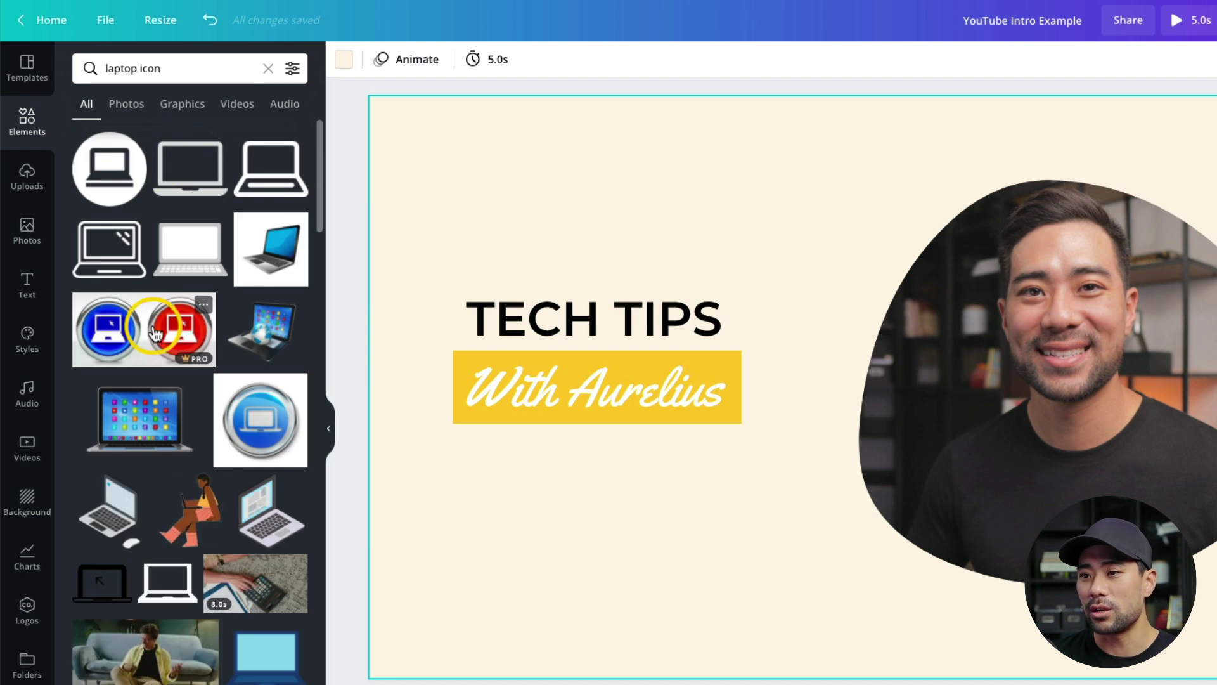
scroll(152, 324, down, 1)
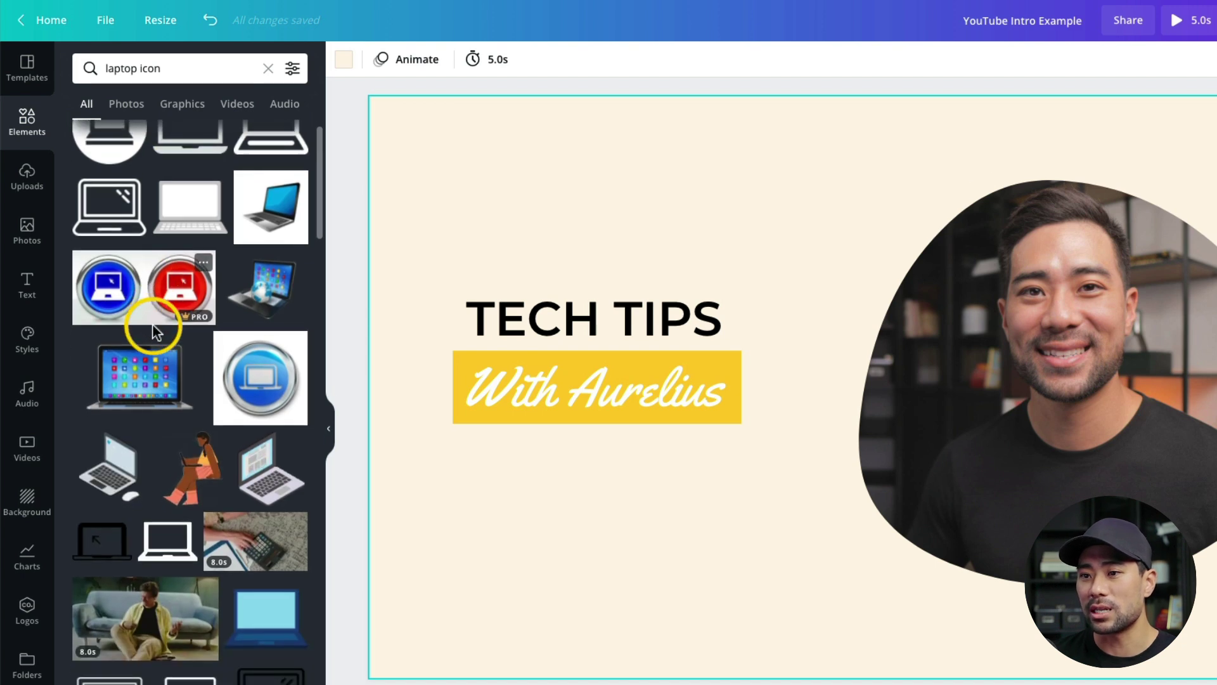
click(260, 485)
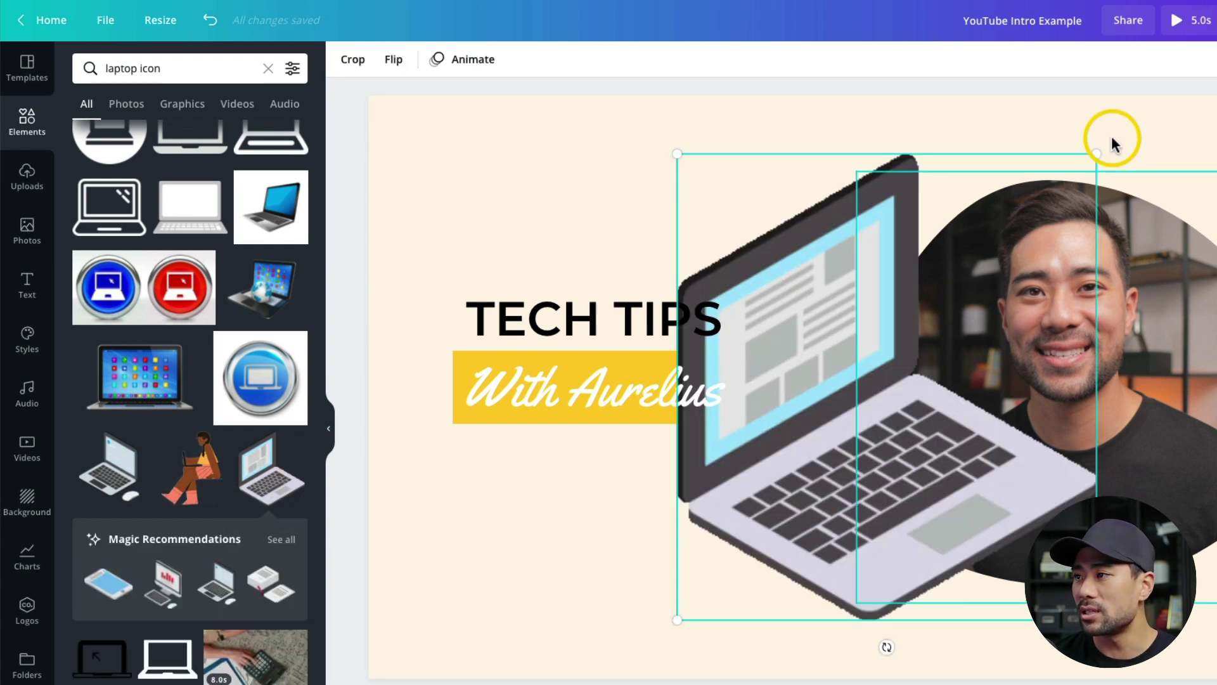
Shrink the laptop graphic to a small icon and place it below the left part of the title
drag(1091, 156, 750, 530)
drag(733, 587, 517, 570)
click(611, 558)
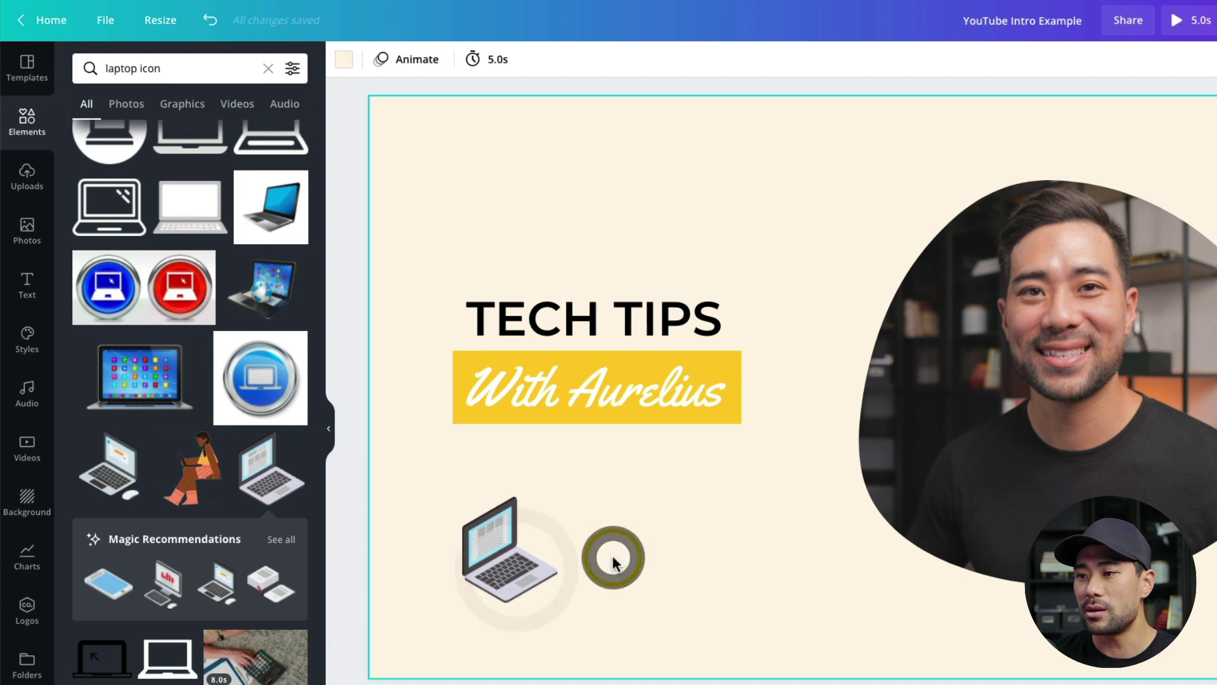
Search the elements for "tool icon" and add the crossed wrench and yellow-handled screwdriver graphic
double_click(187, 73)
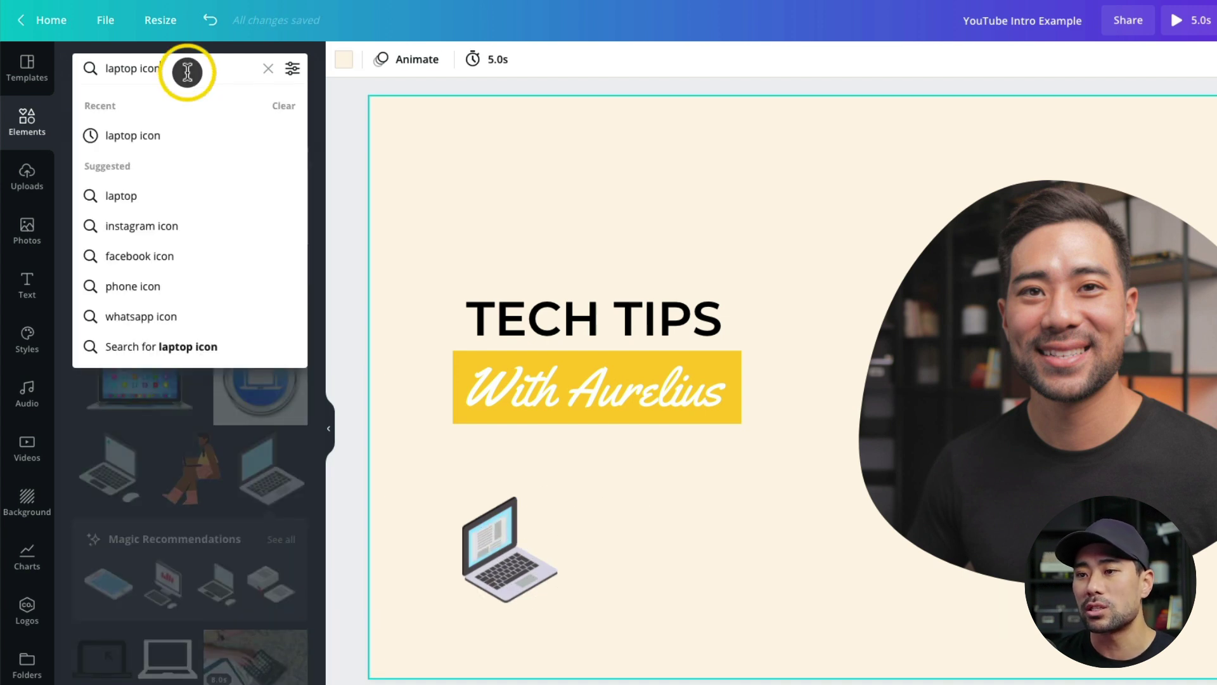
click(267, 69)
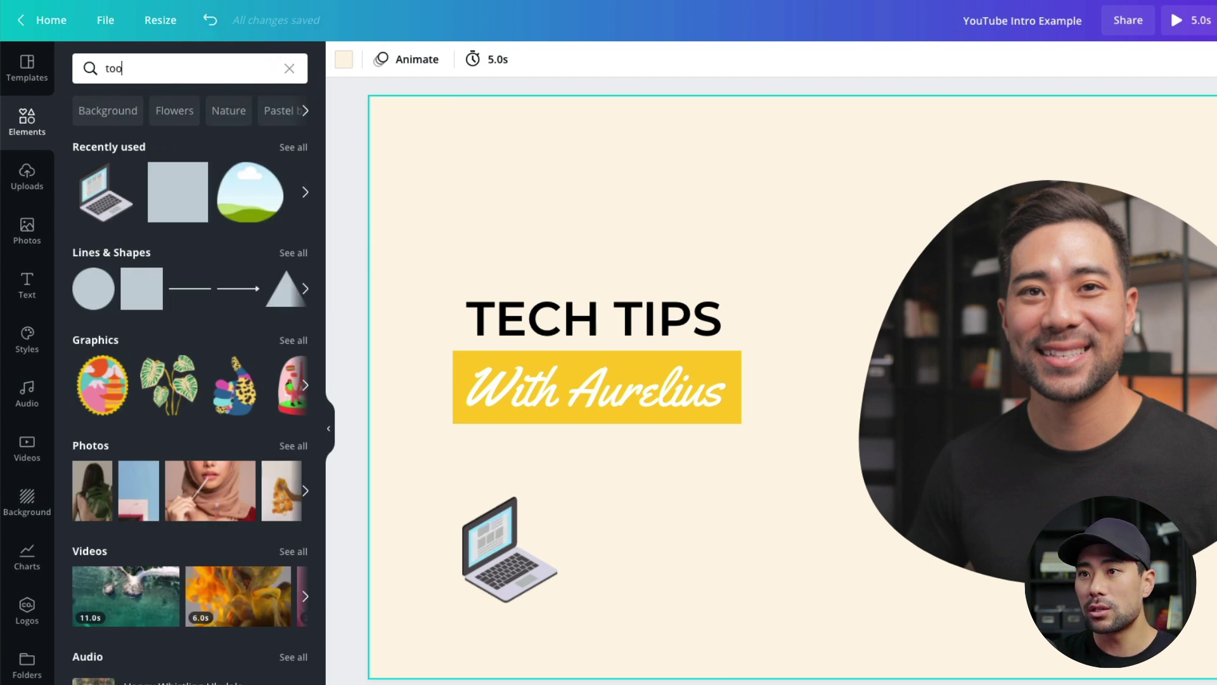
text(tool icon)
key(Return)
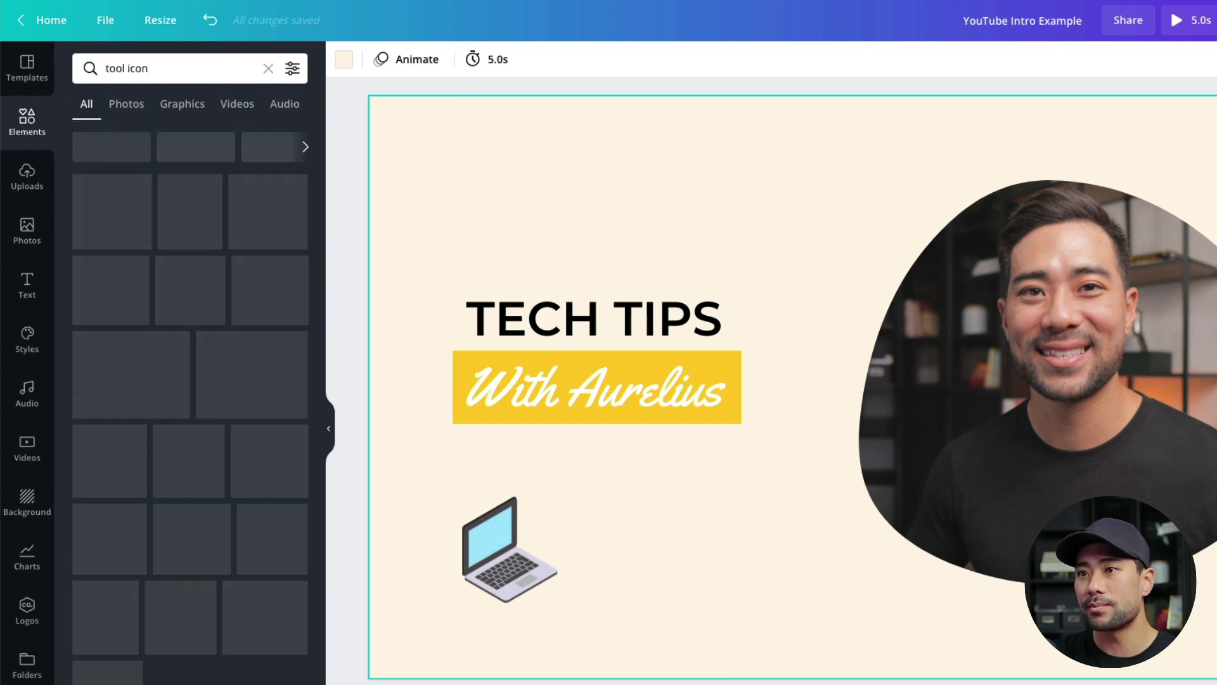
scroll(215, 291, down, 3)
scroll(215, 295, down, 3)
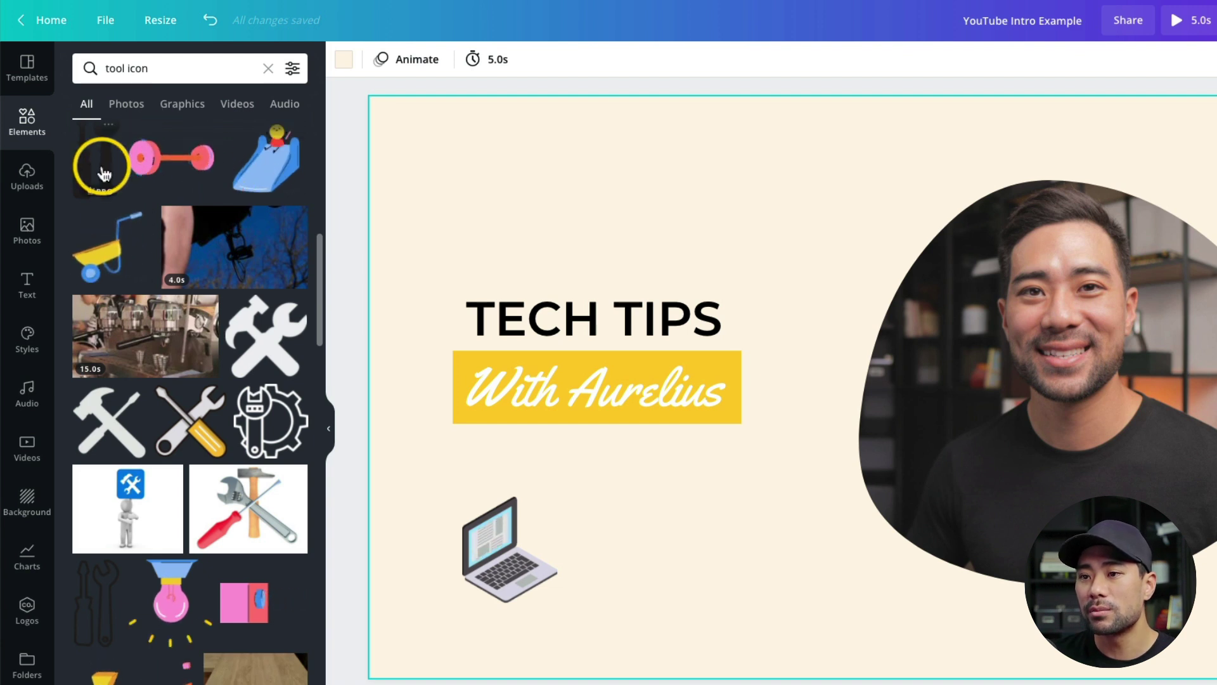
click(204, 424)
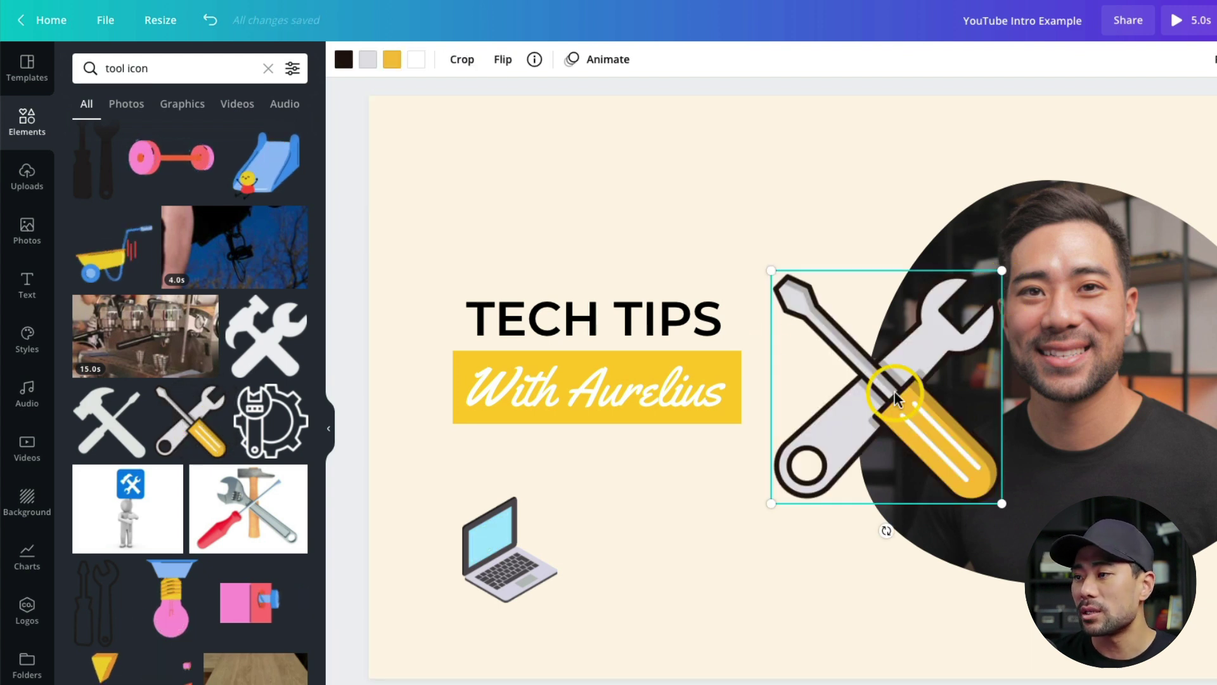
Shrink the tools graphic to about the laptop's size, place it to its right, and shift the laptop slightly toward it
drag(678, 551, 726, 462)
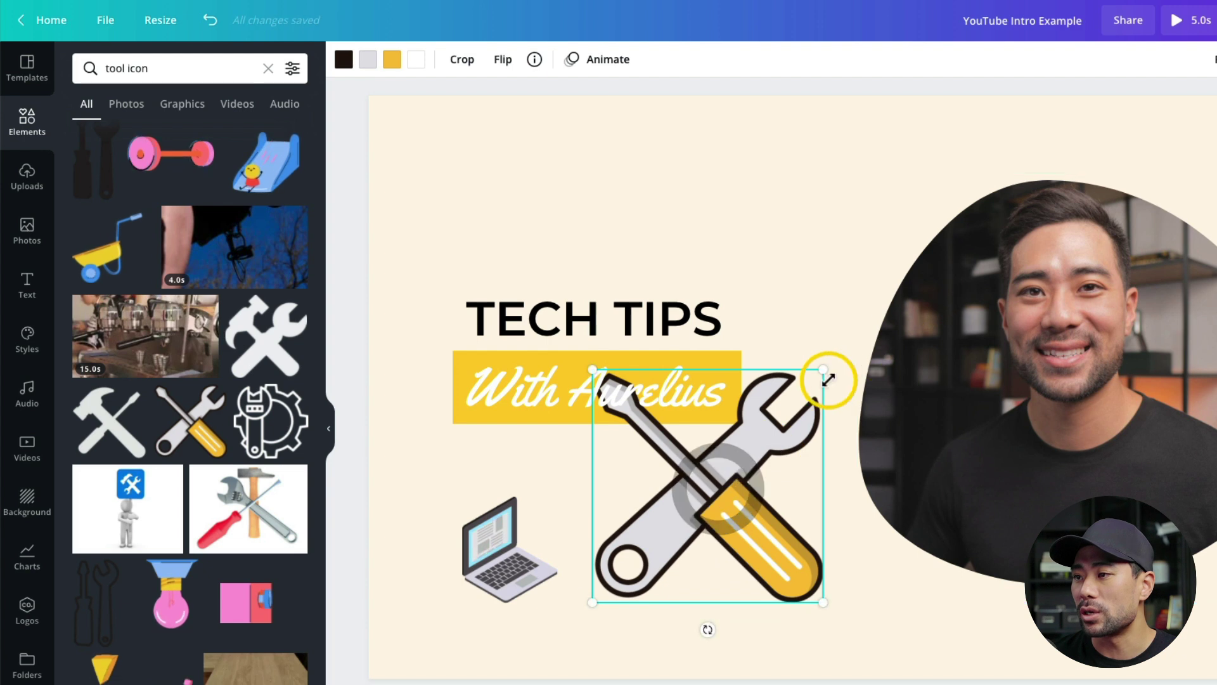
drag(823, 369, 662, 506)
drag(651, 567, 667, 556)
click(507, 552)
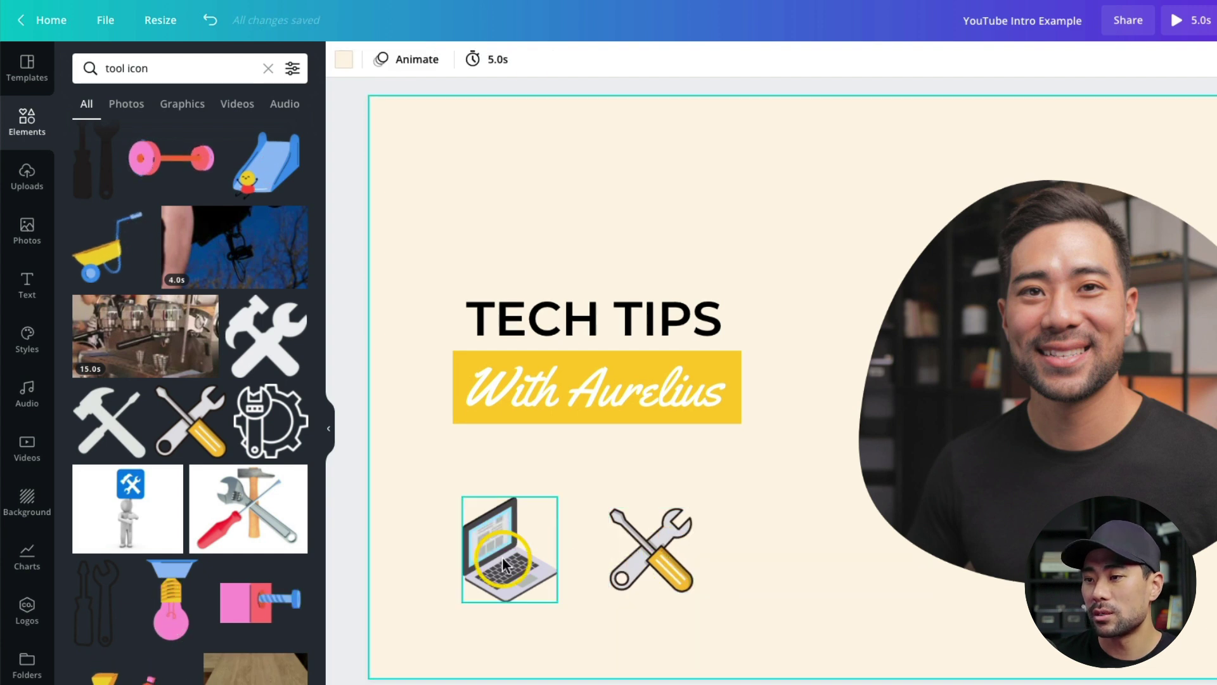
drag(504, 558, 520, 559)
click(428, 352)
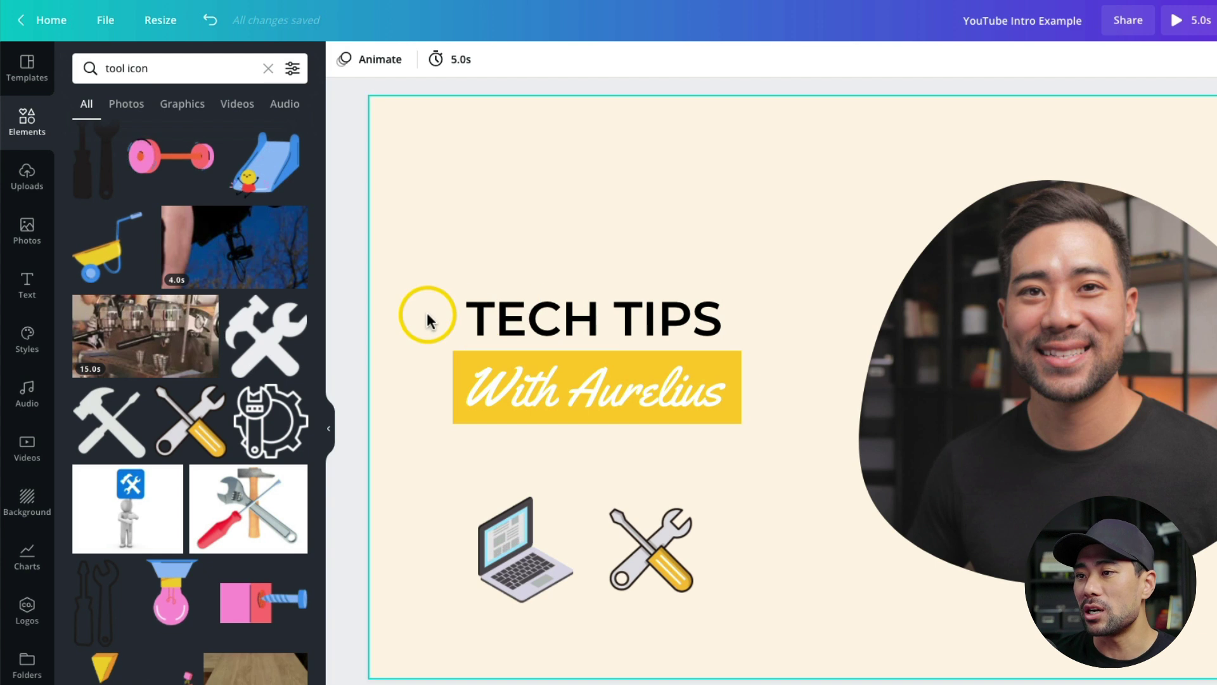
Move both title lines and the yellow band up slightly together and group them
drag(394, 271, 755, 425)
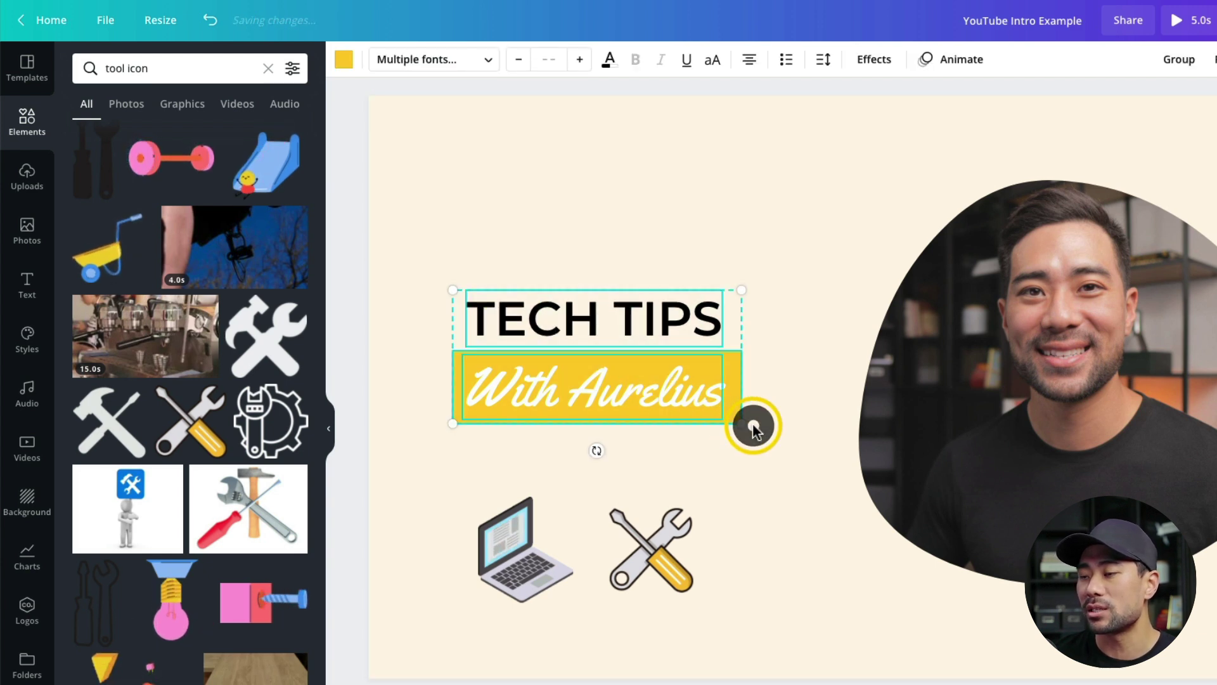
drag(636, 374, 641, 362)
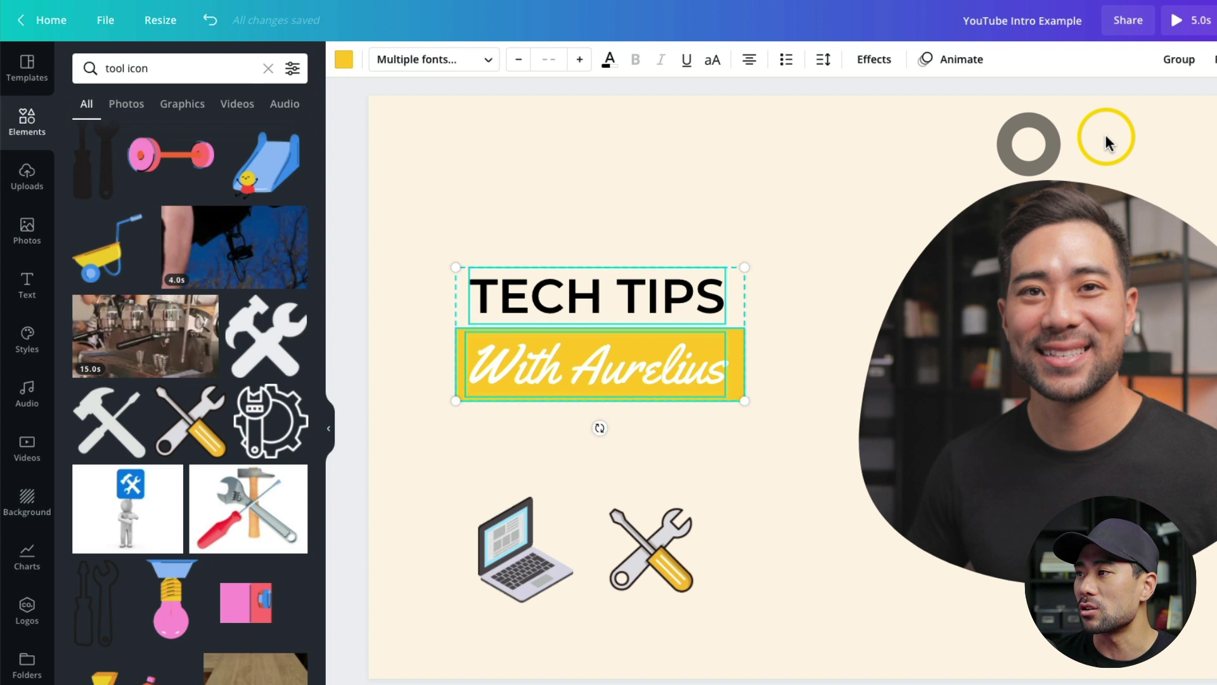
click(1177, 67)
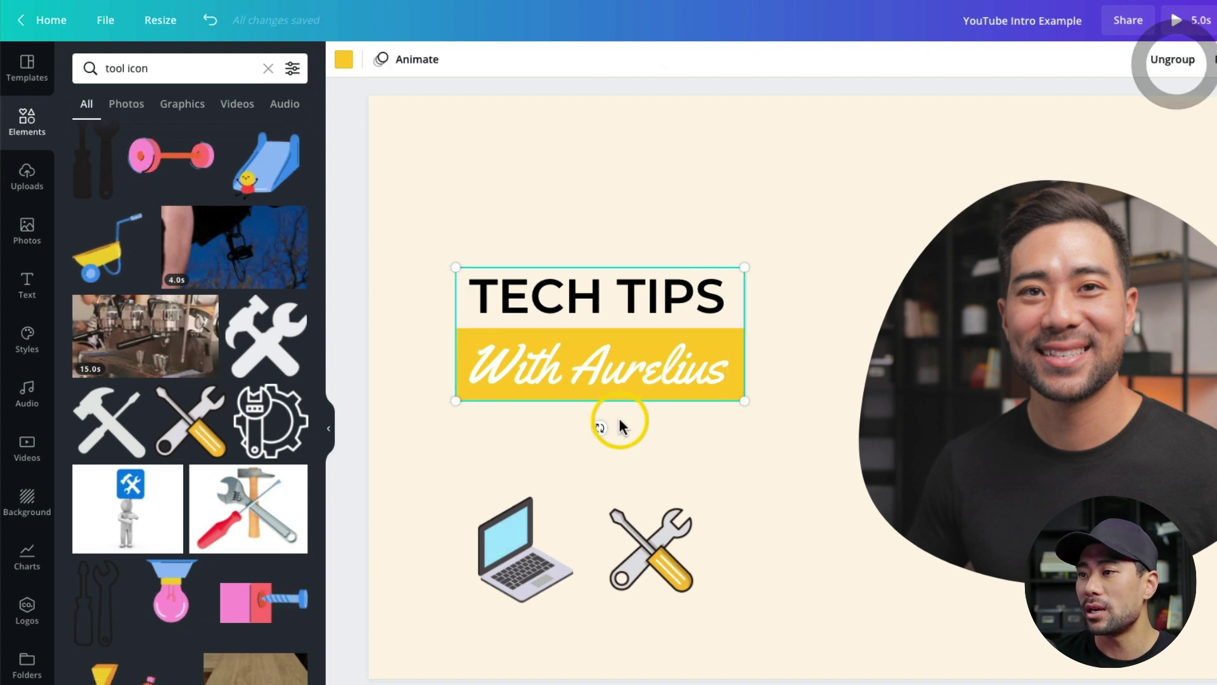
click(741, 483)
click(602, 397)
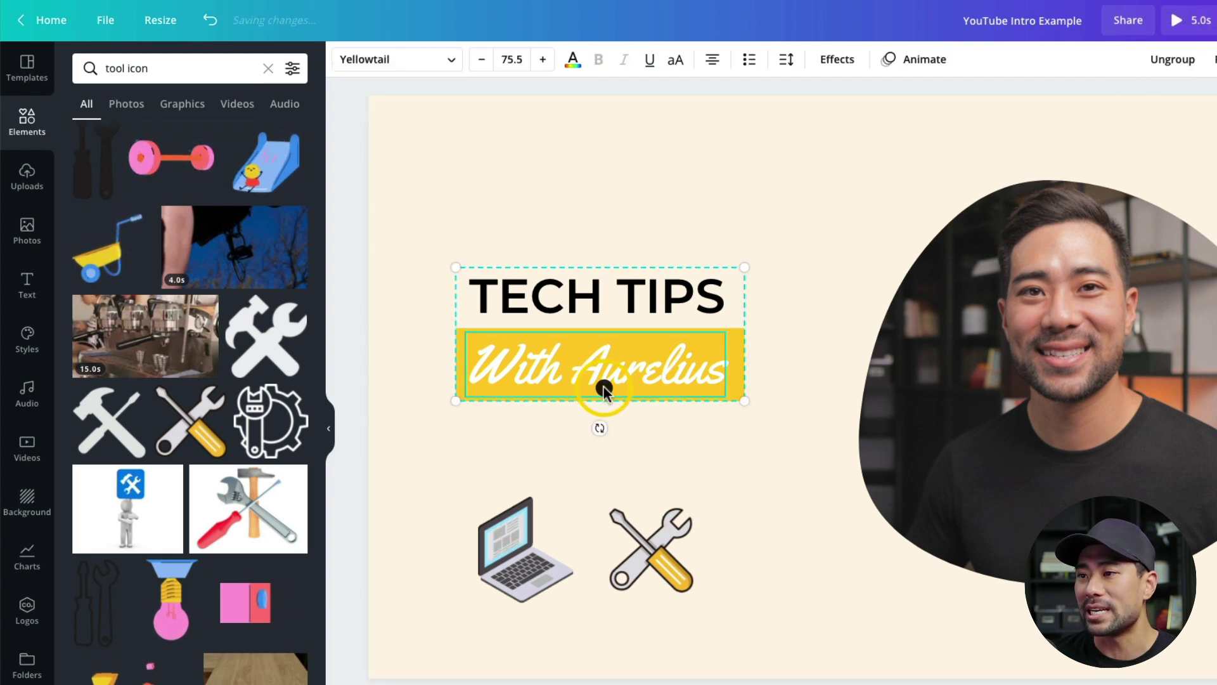
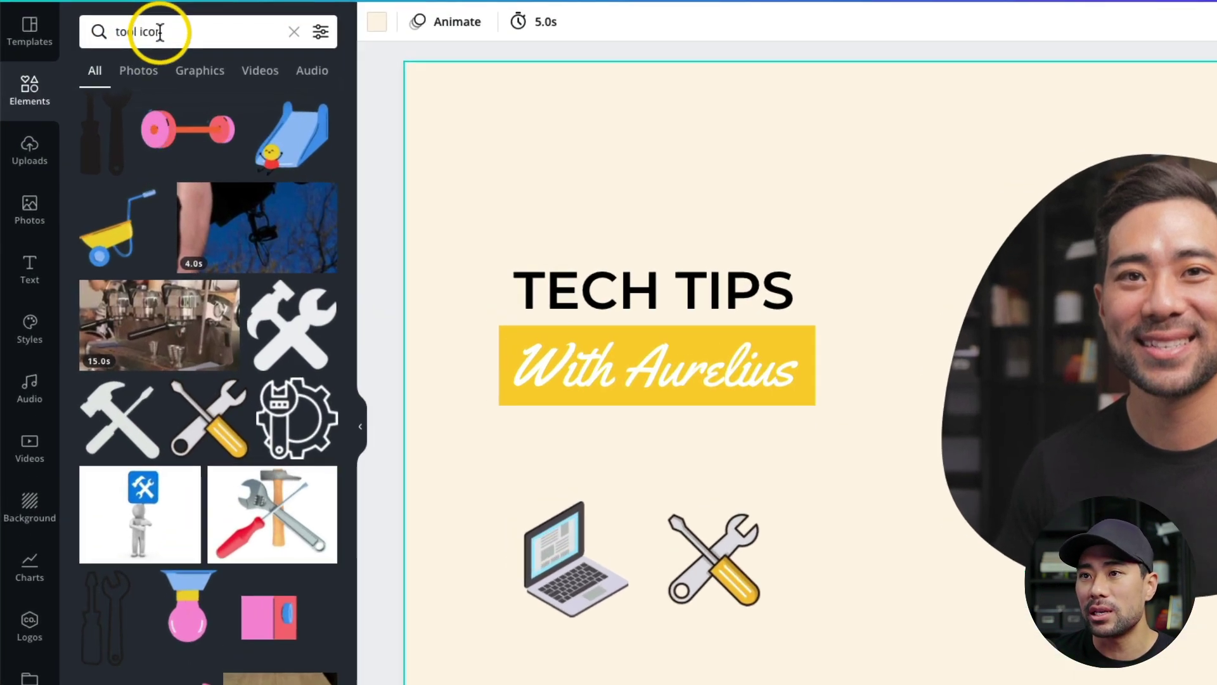
Search the elements for "burst" and add the free animated graphic of white lines and geometric shapes
click(123, 58)
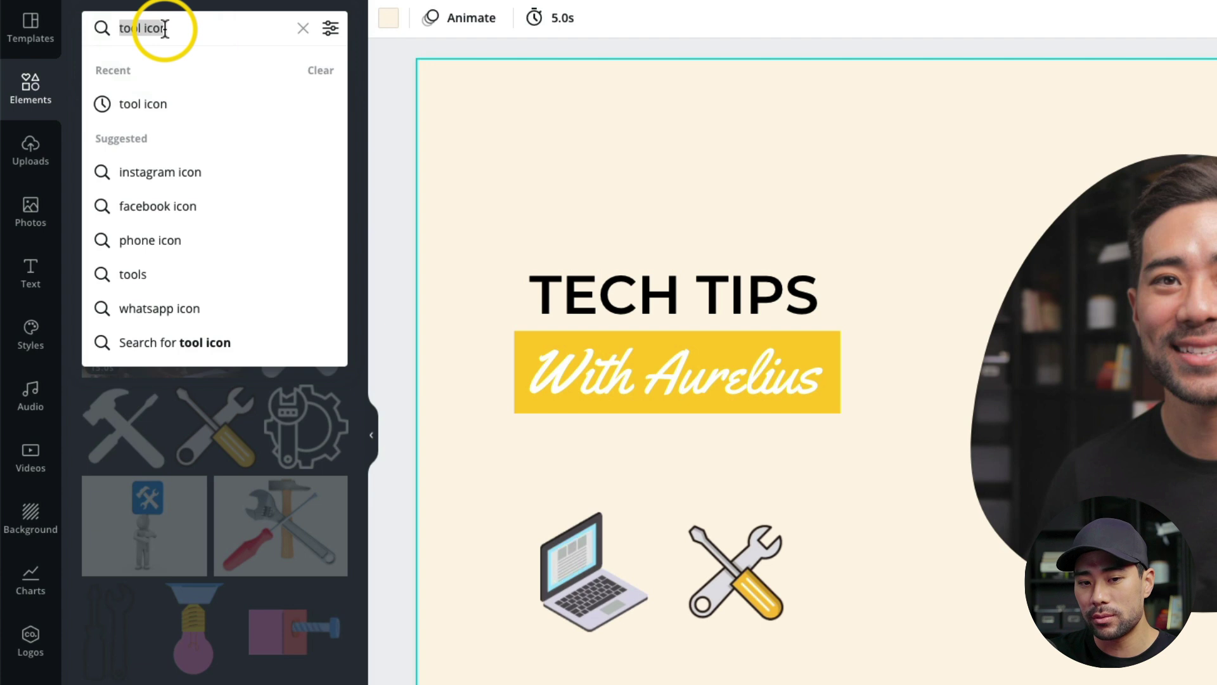
text(burst)
key(Return)
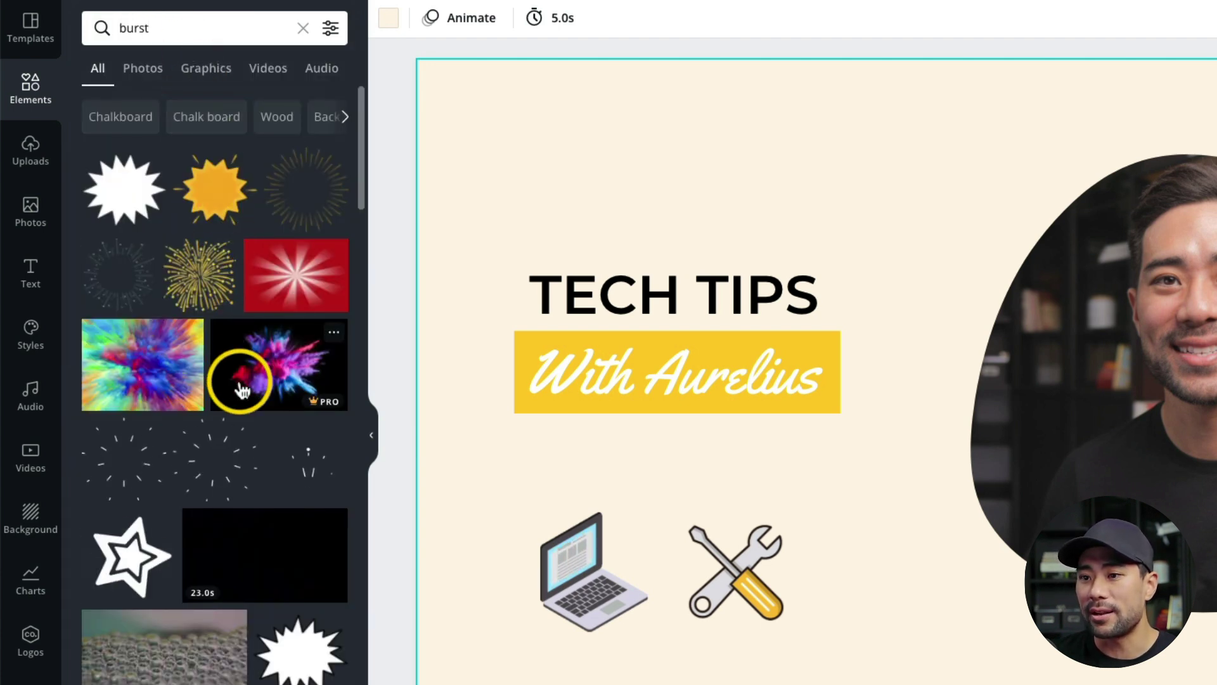
scroll(239, 385, down, 1)
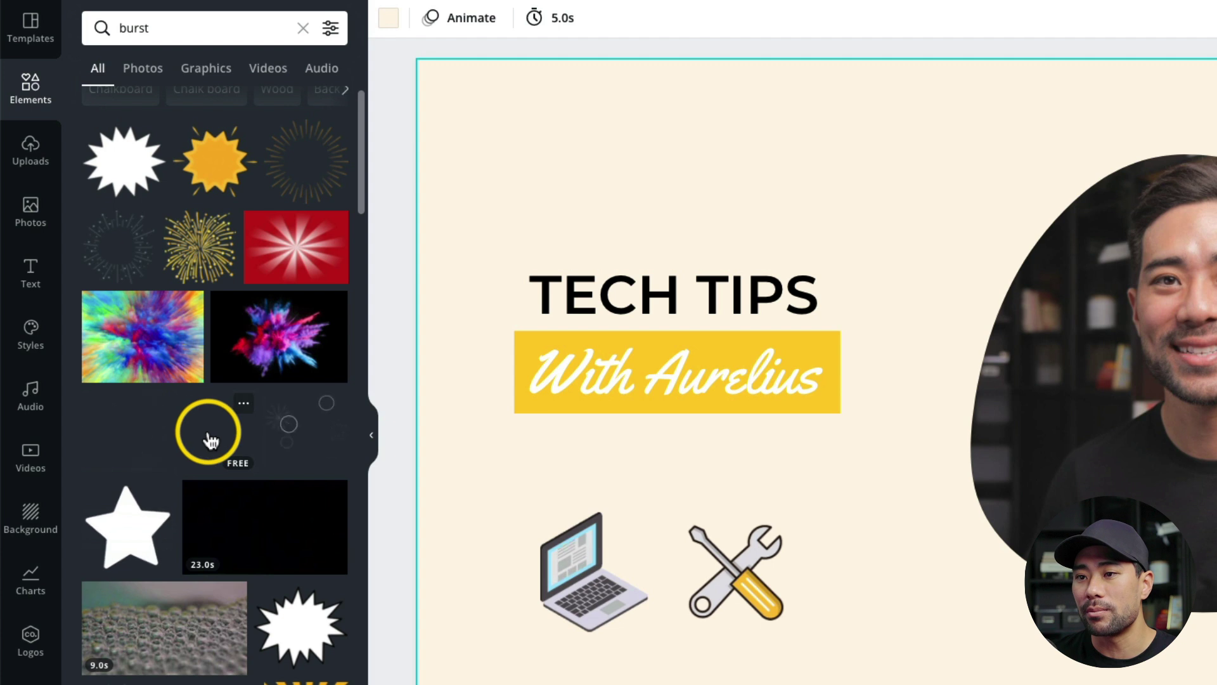
scroll(211, 440, down, 15)
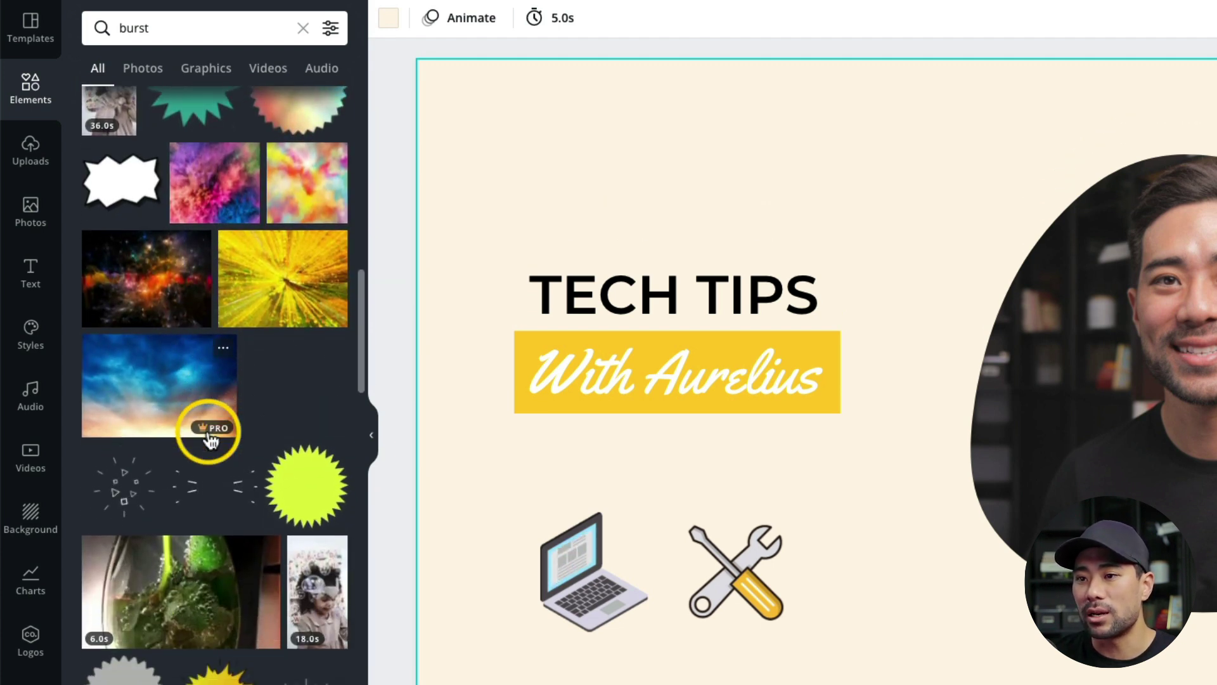
scroll(211, 439, down, 2)
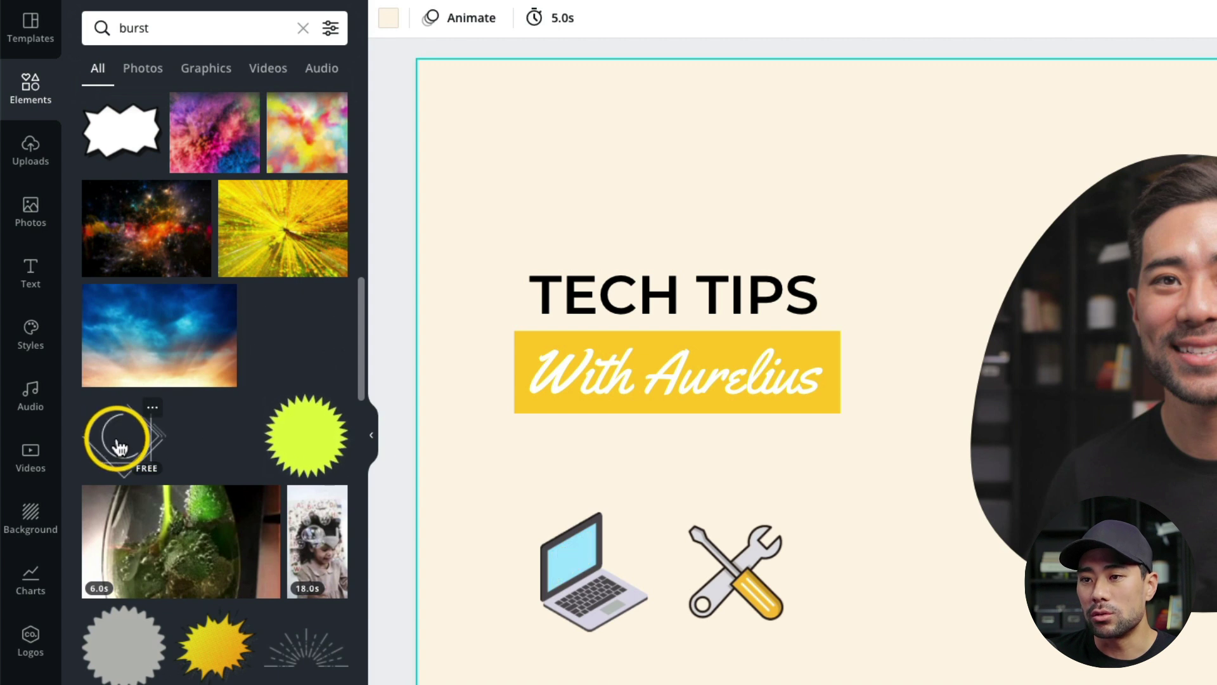
click(119, 447)
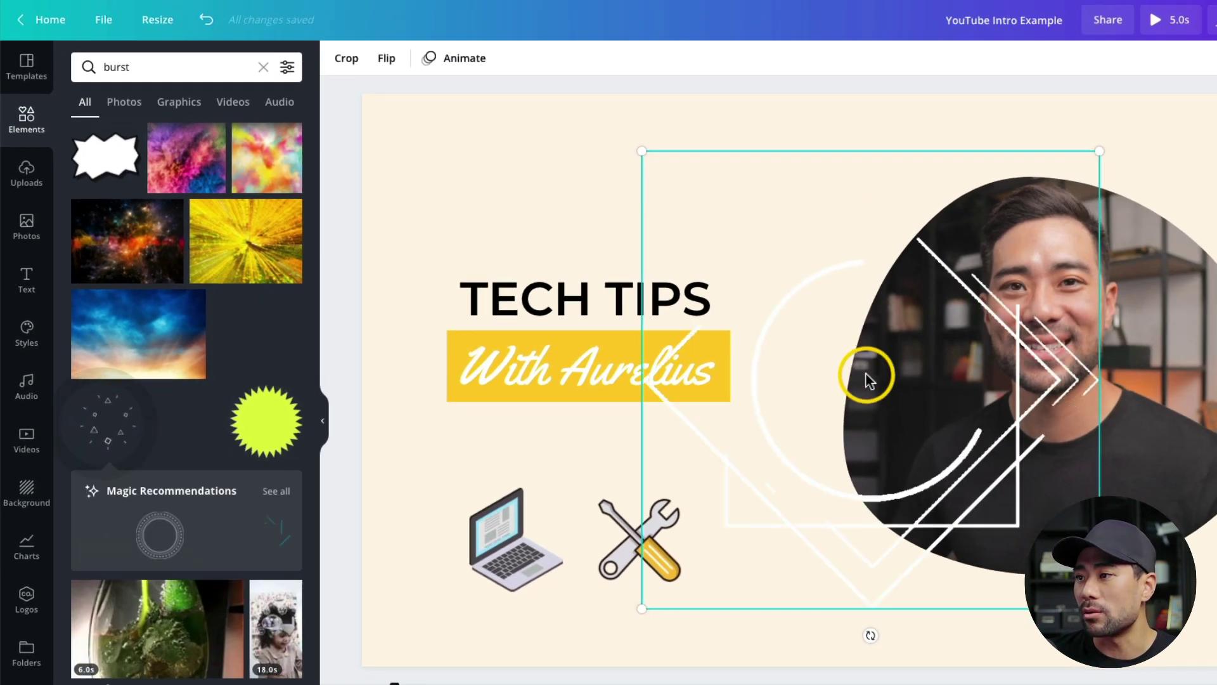
Shrink the animated burst graphic to a square slightly wider than the title block and place it over the title
drag(884, 561, 682, 492)
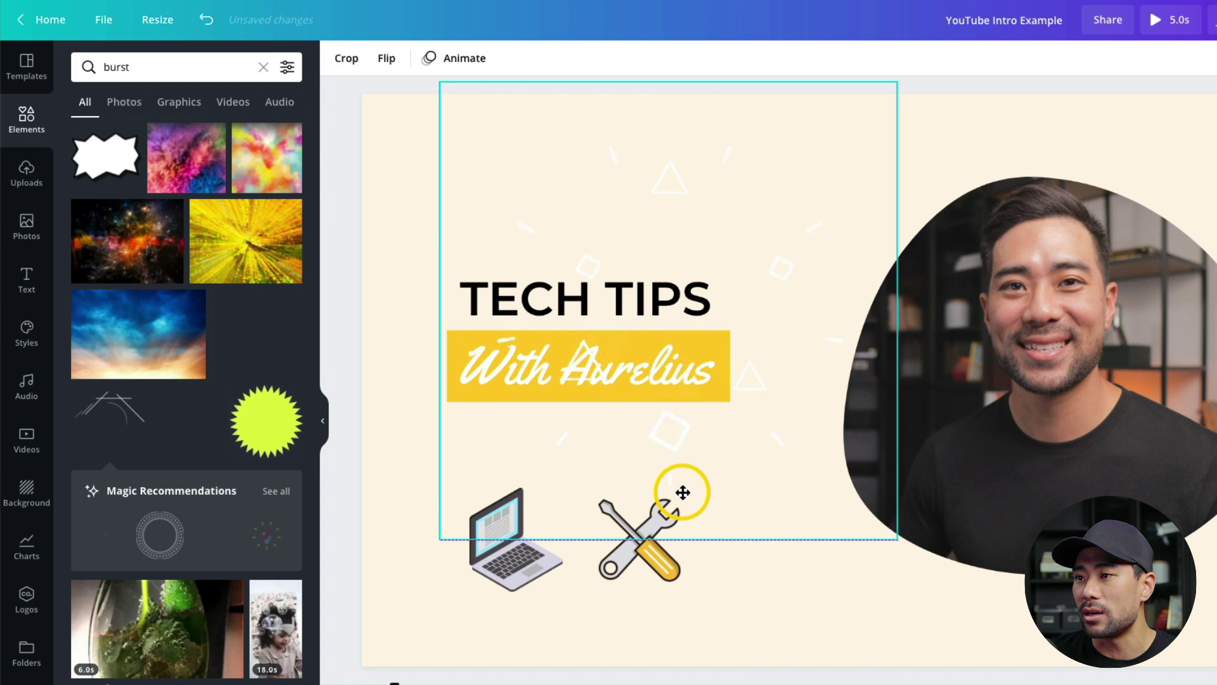
drag(892, 535, 714, 353)
mouse_move(603, 212)
mouse_down()
mouse_move(625, 190)
mouse_move(637, 297)
mouse_move(614, 299)
mouse_move(614, 192)
mouse_move(615, 211)
mouse_up()
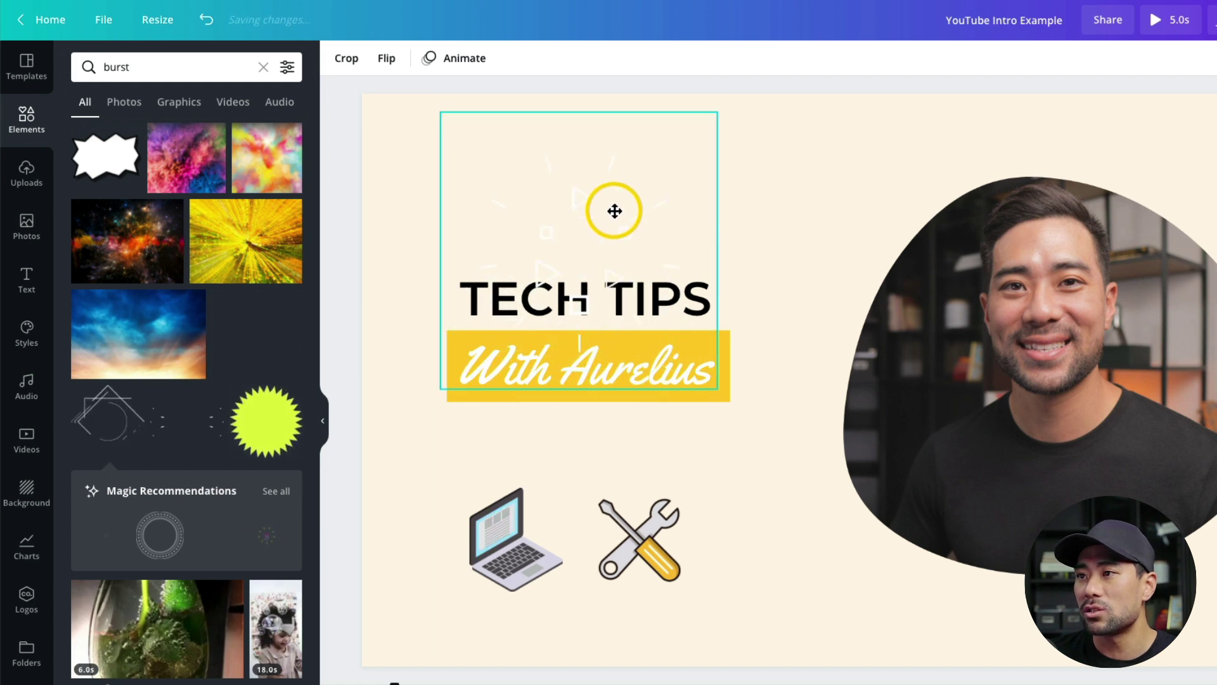
drag(718, 389, 795, 462)
mouse_move(693, 444)
mouse_down()
mouse_move(723, 456)
mouse_move(714, 451)
mouse_up()
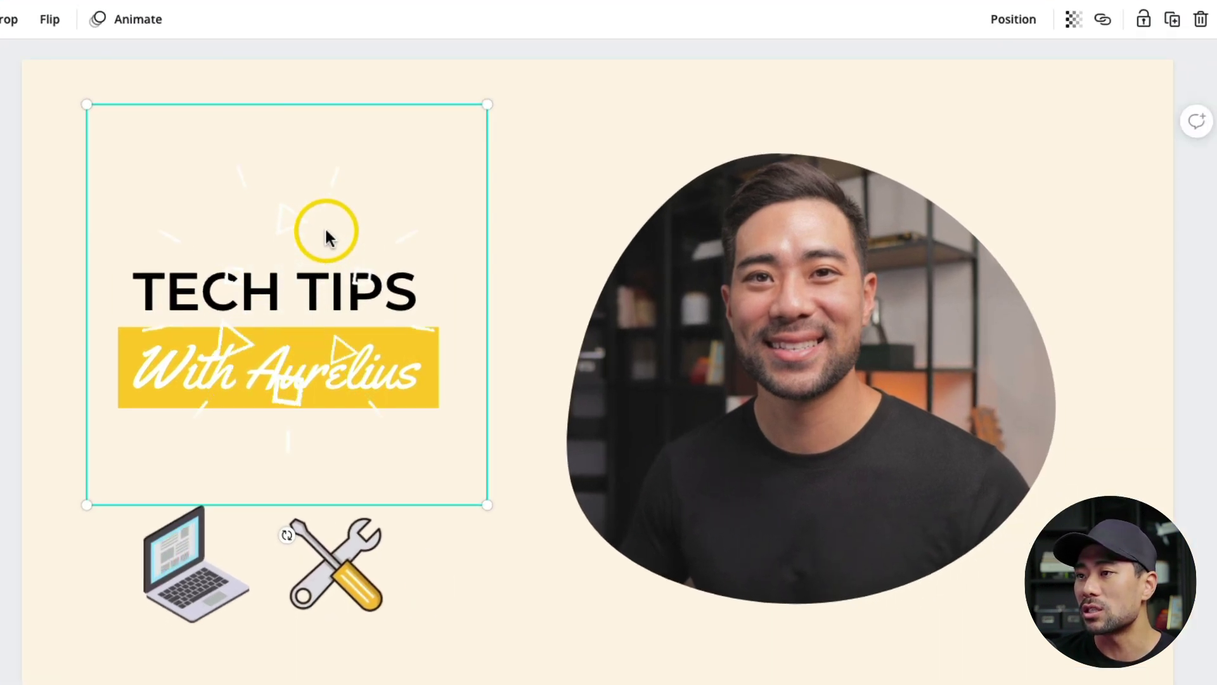
Send the animated burst graphic backward behind the title and yellow band, and deselect it
click(1012, 20)
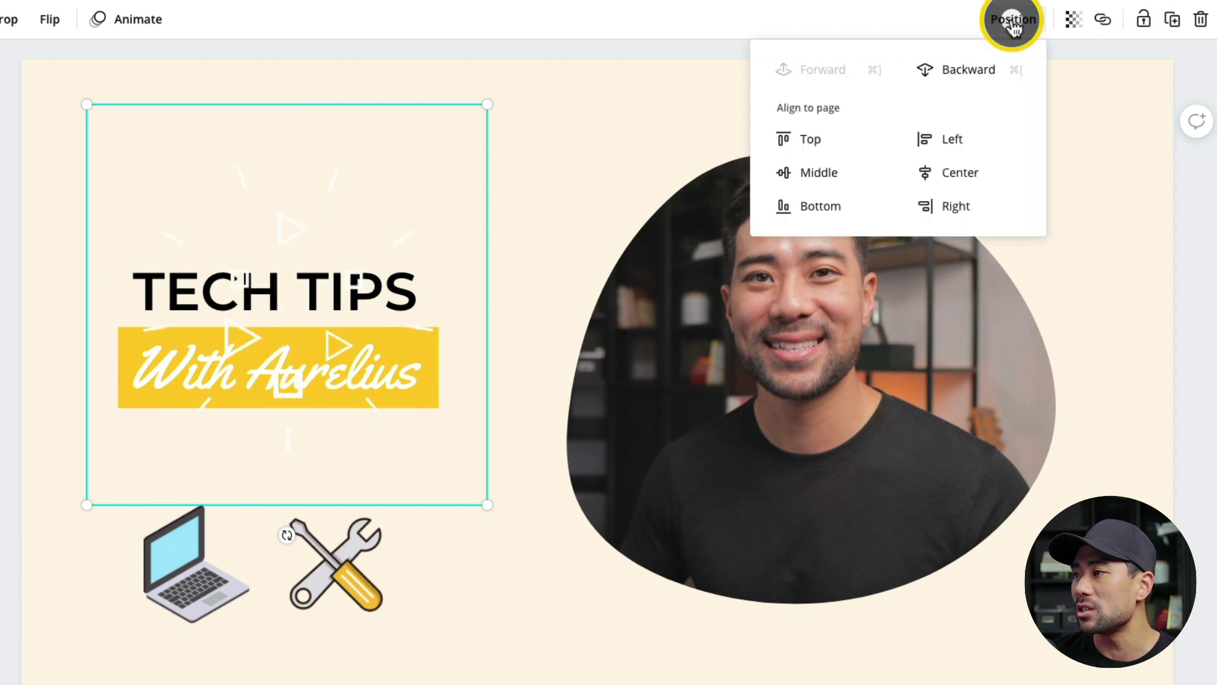
click(949, 81)
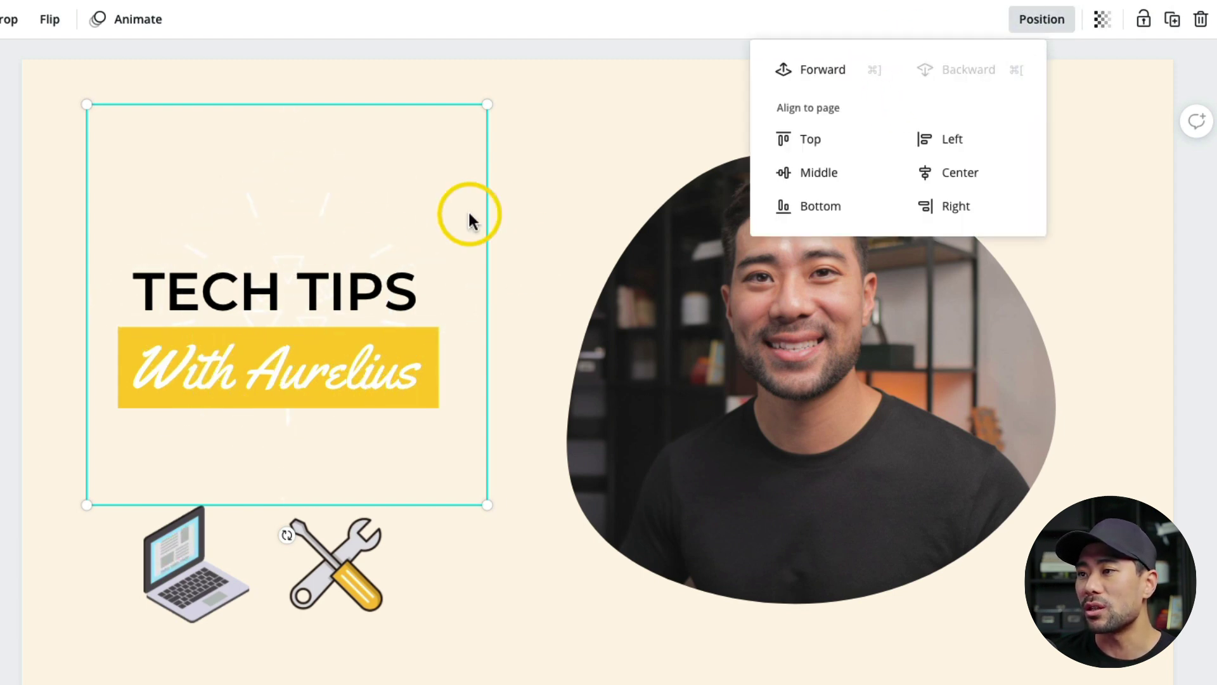
click(611, 130)
click(612, 135)
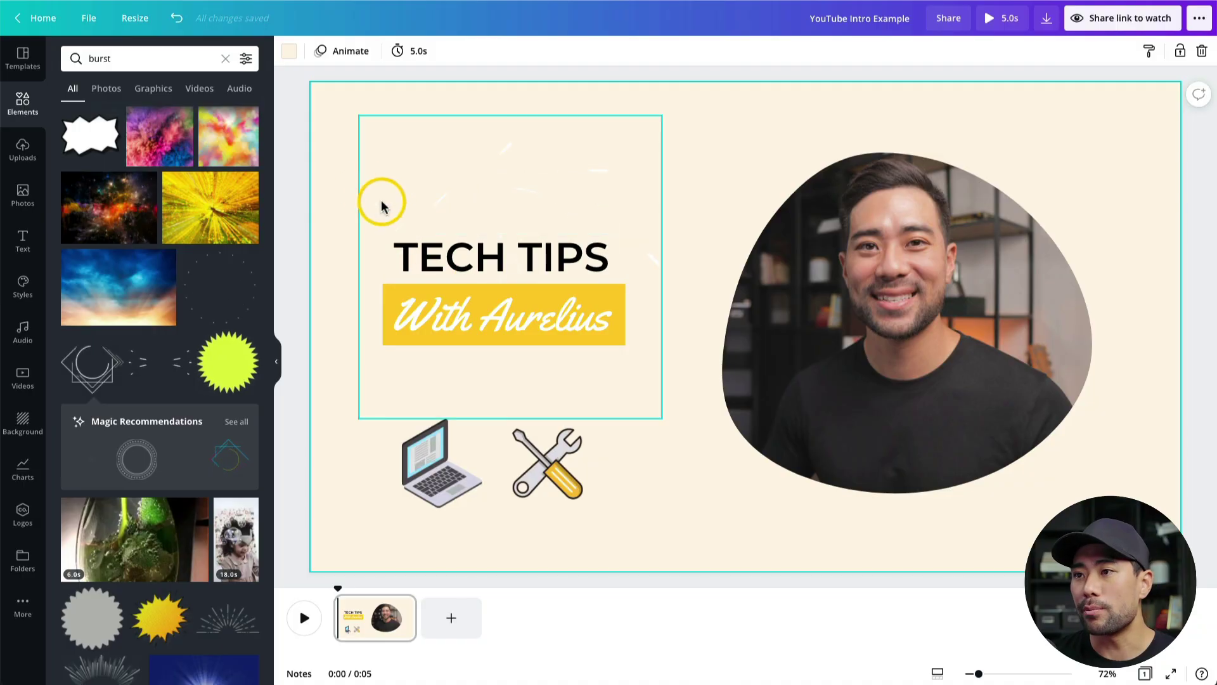
click(289, 108)
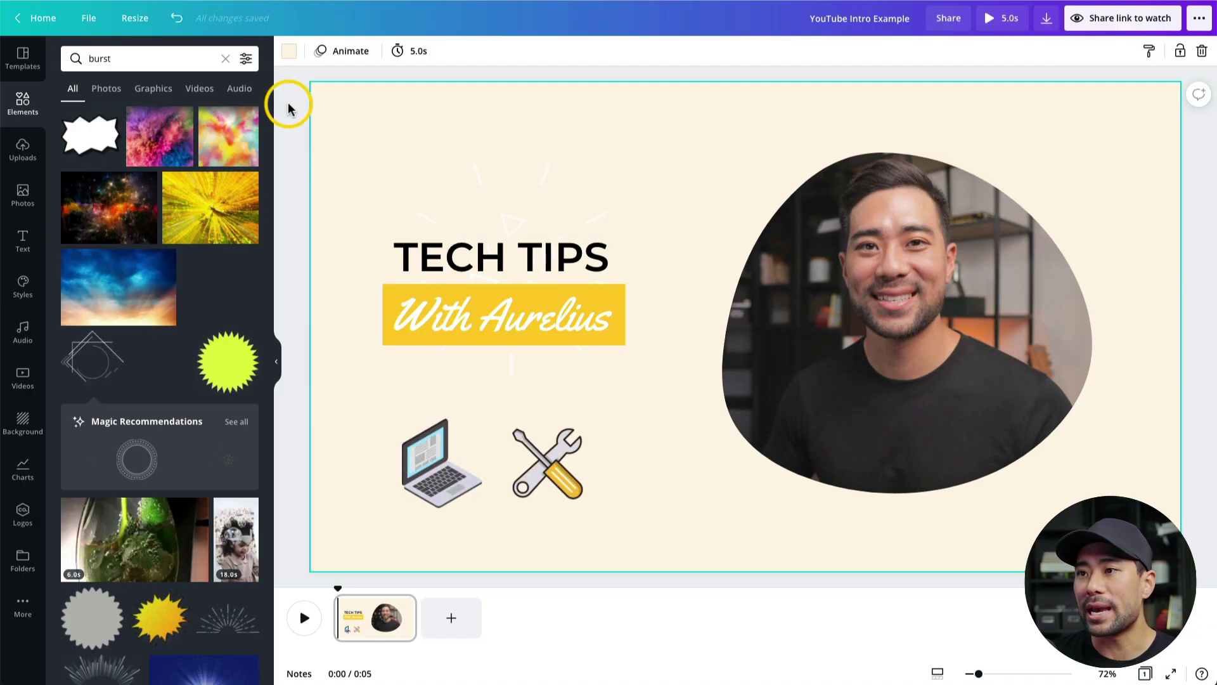
click(326, 103)
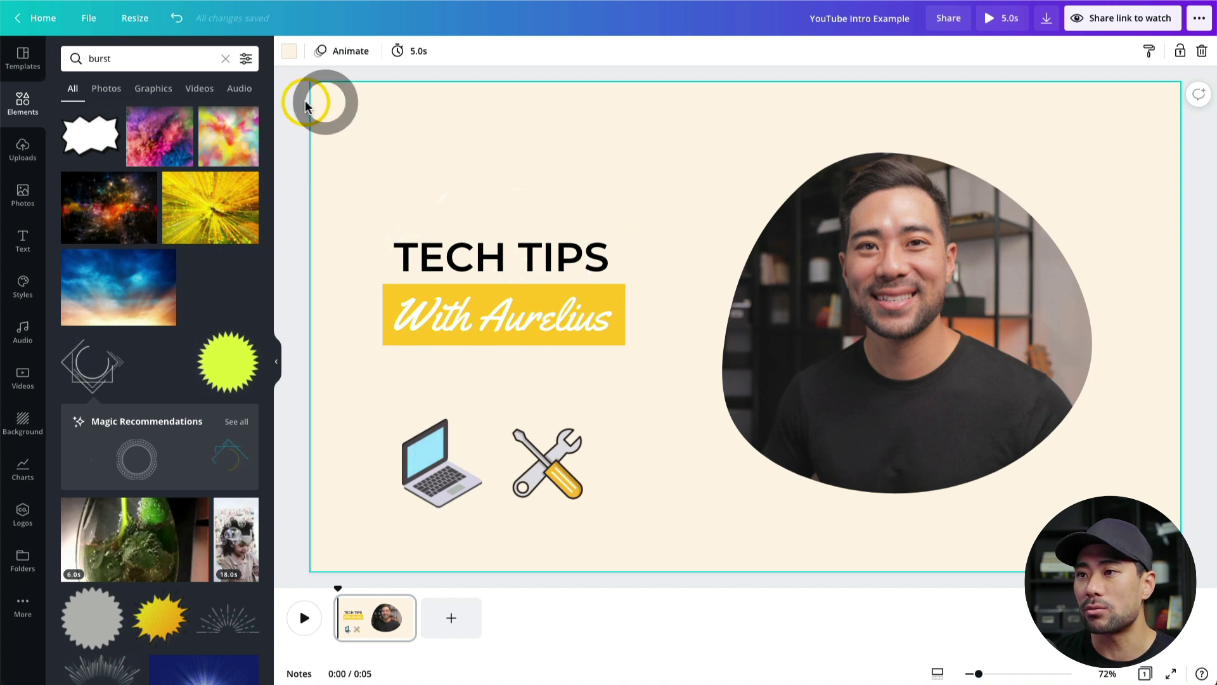
Preview page animations such as Pan, Photo Zoom, Tumble, Photo Rise and Stomp, and apply Rise to the page
click(345, 56)
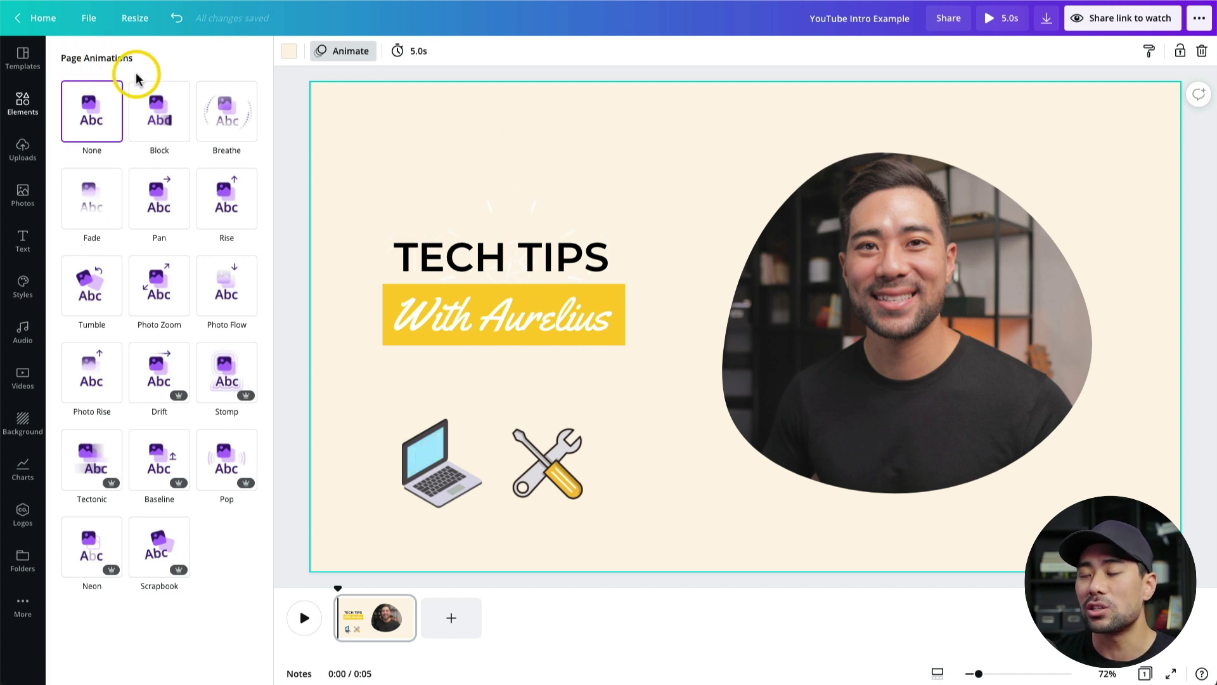
click(226, 209)
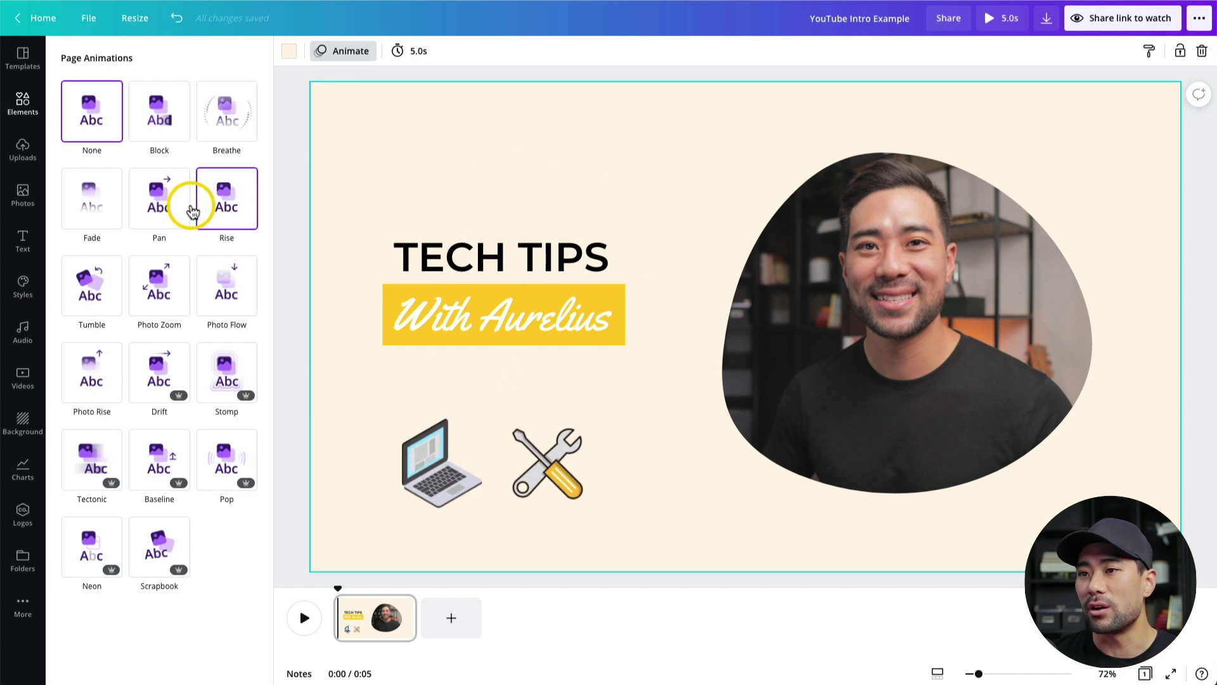
click(165, 211)
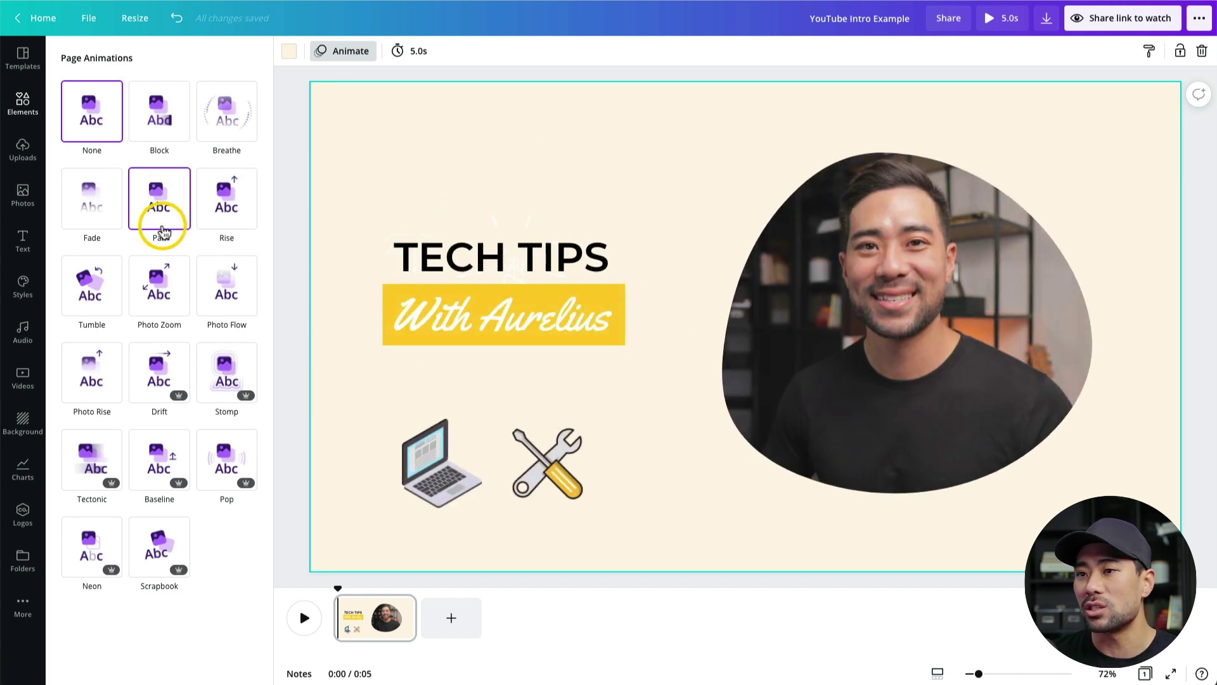
click(152, 293)
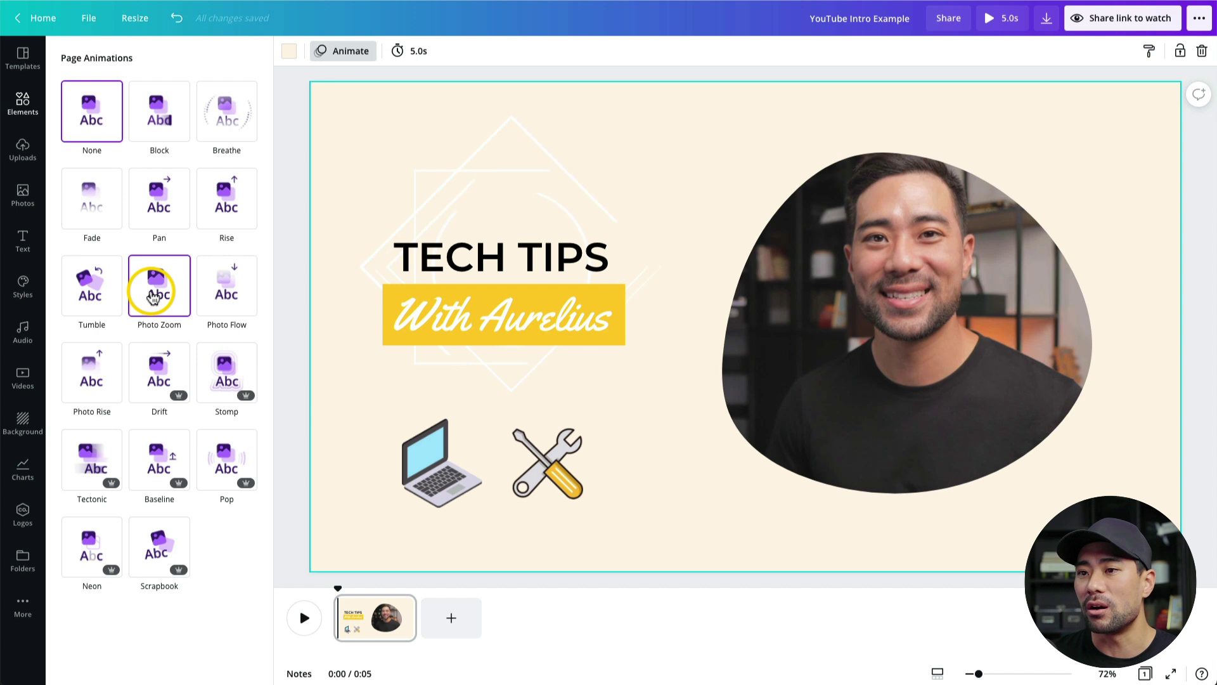
click(96, 293)
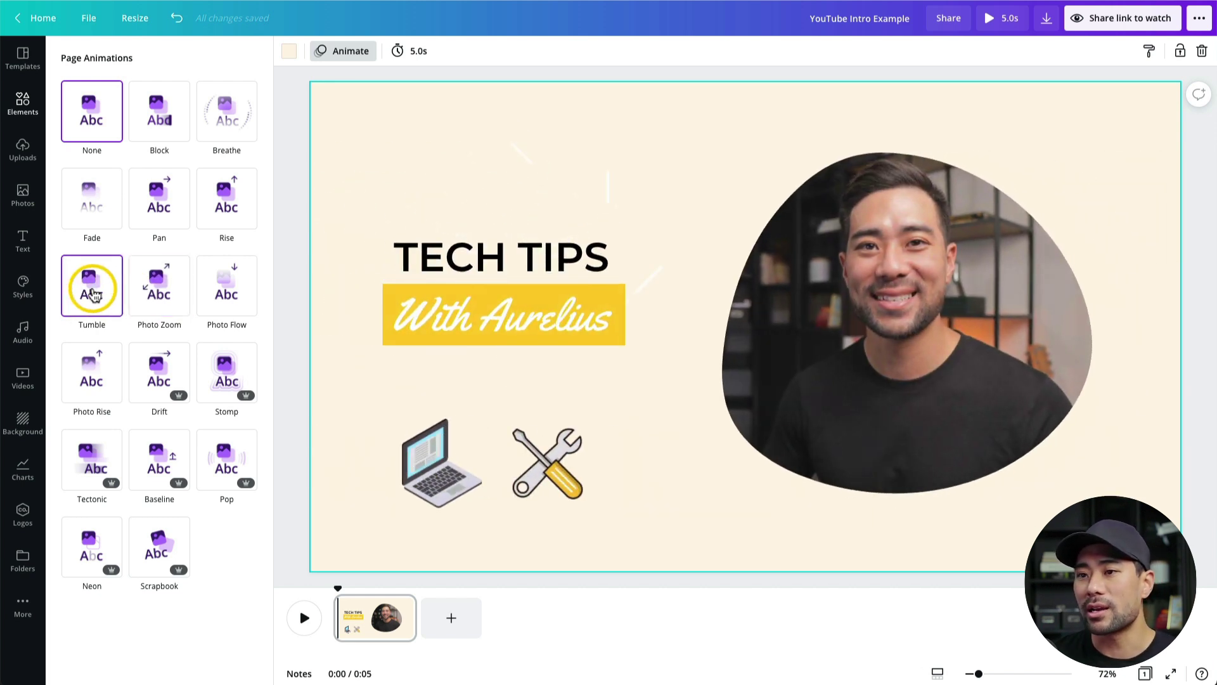
click(103, 385)
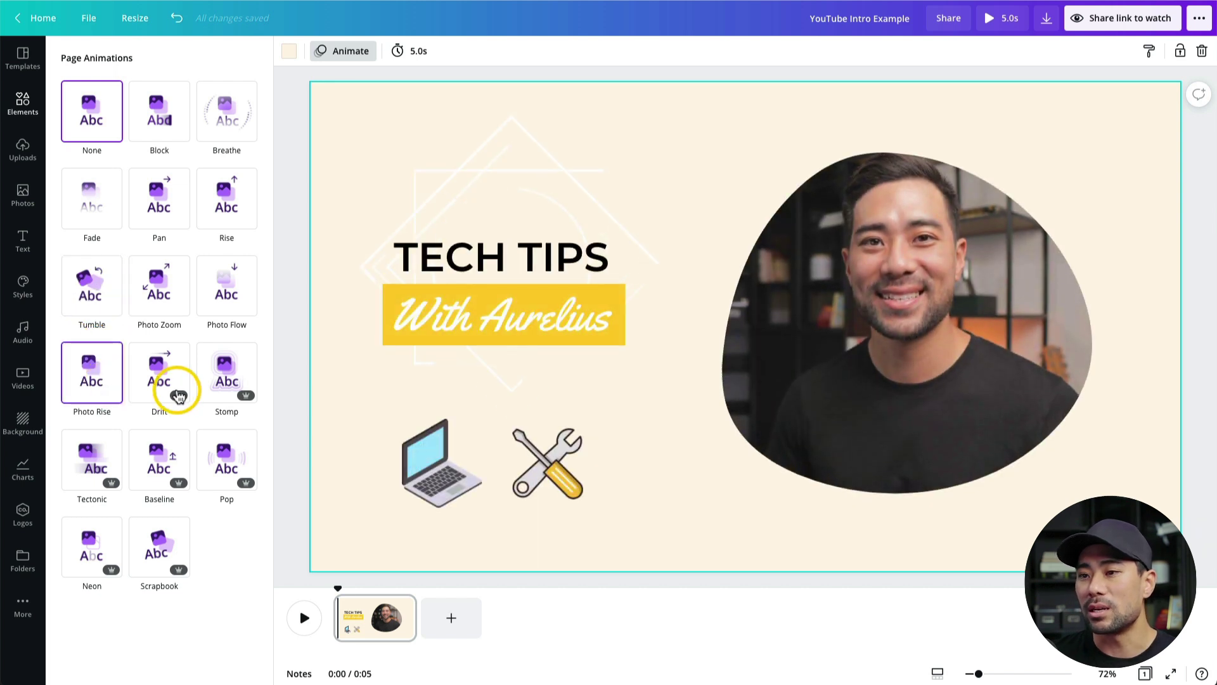
click(237, 384)
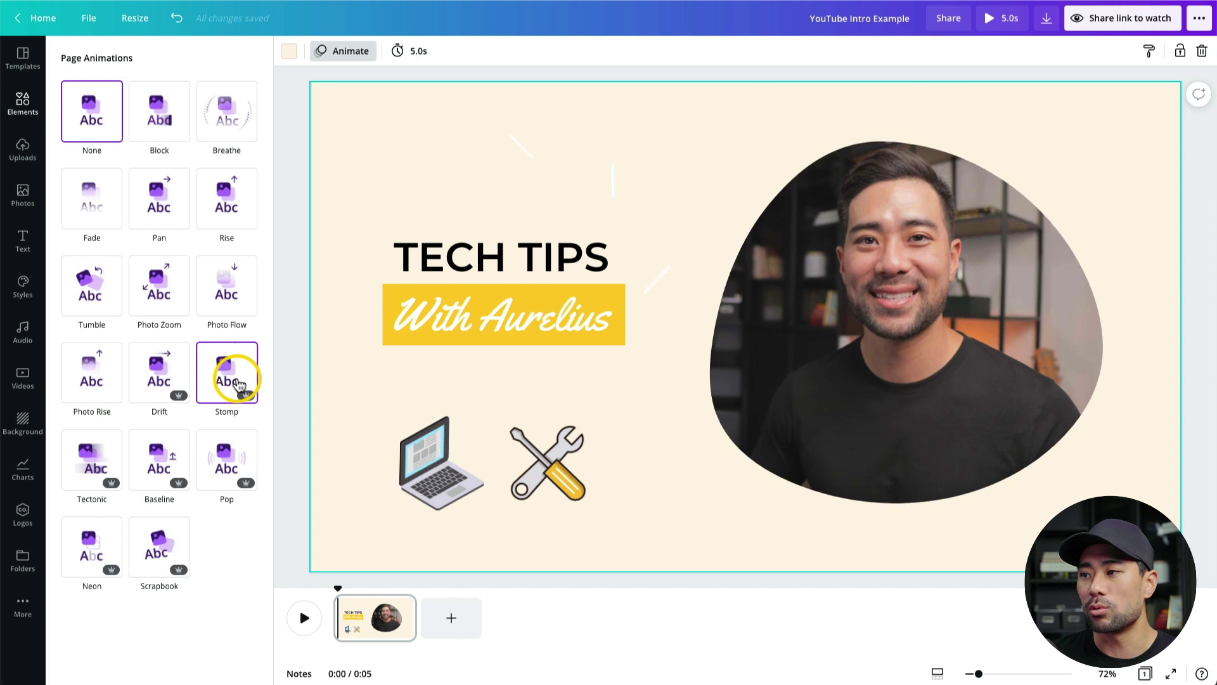
click(239, 233)
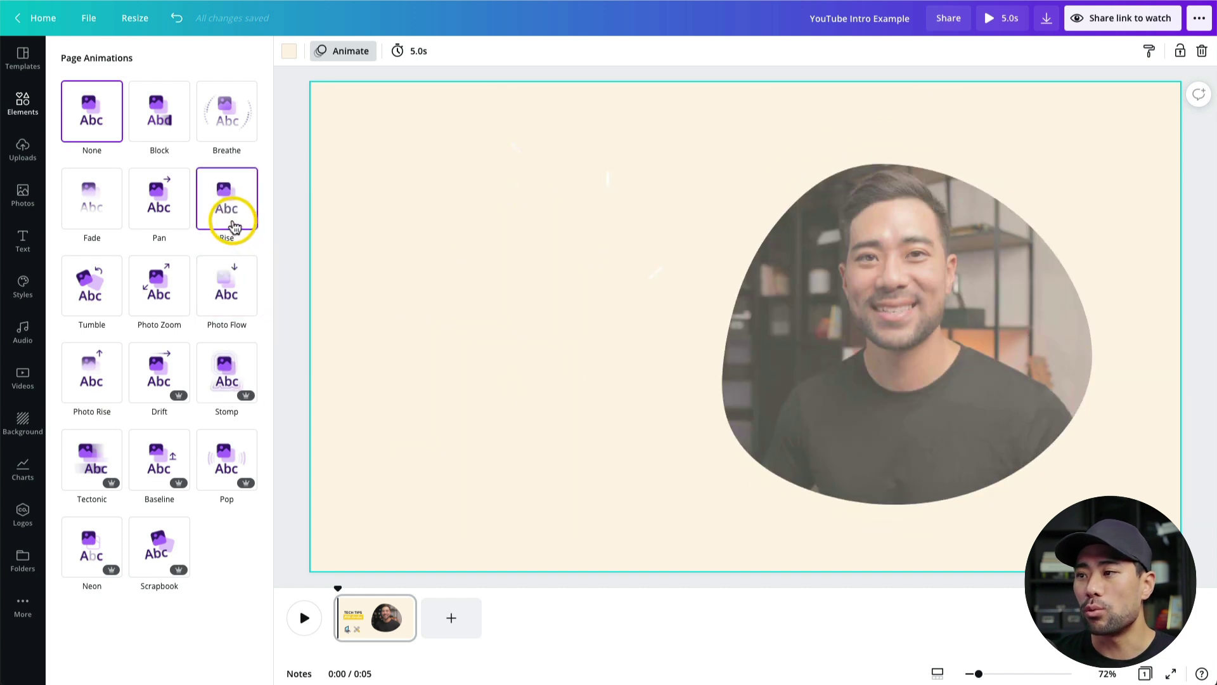
click(222, 211)
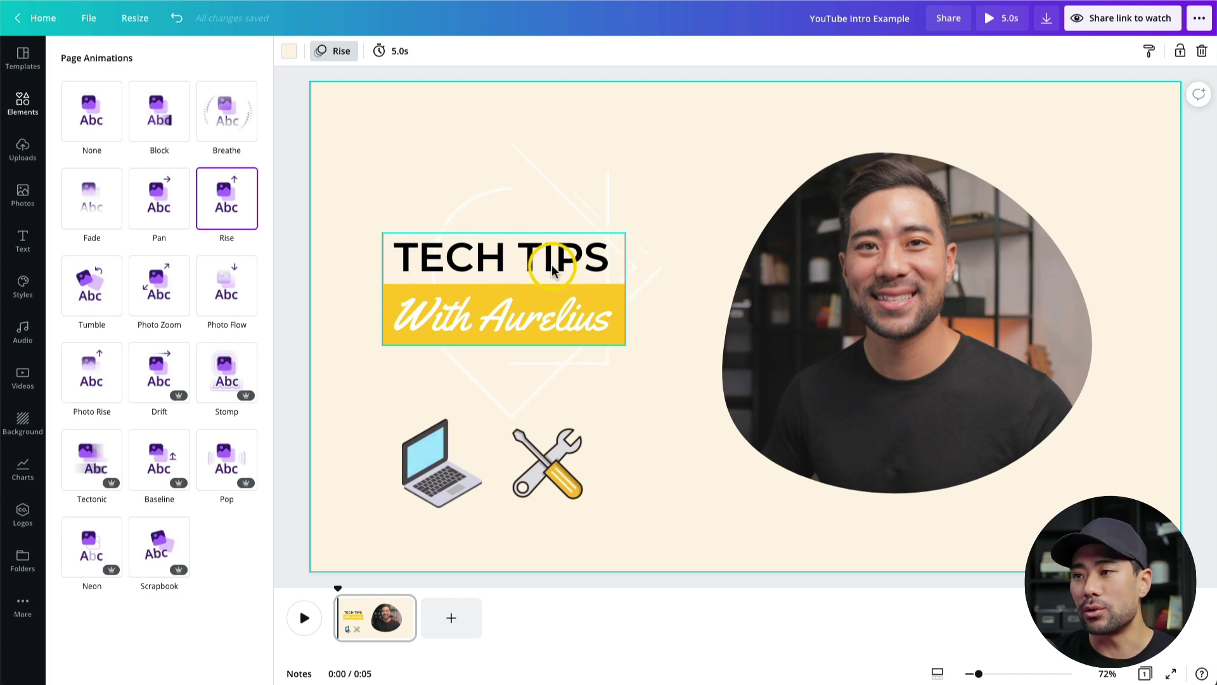
Preview the Typewriter, Block and Burst text animations on the "TECH TIPS" title line
click(553, 270)
click(544, 267)
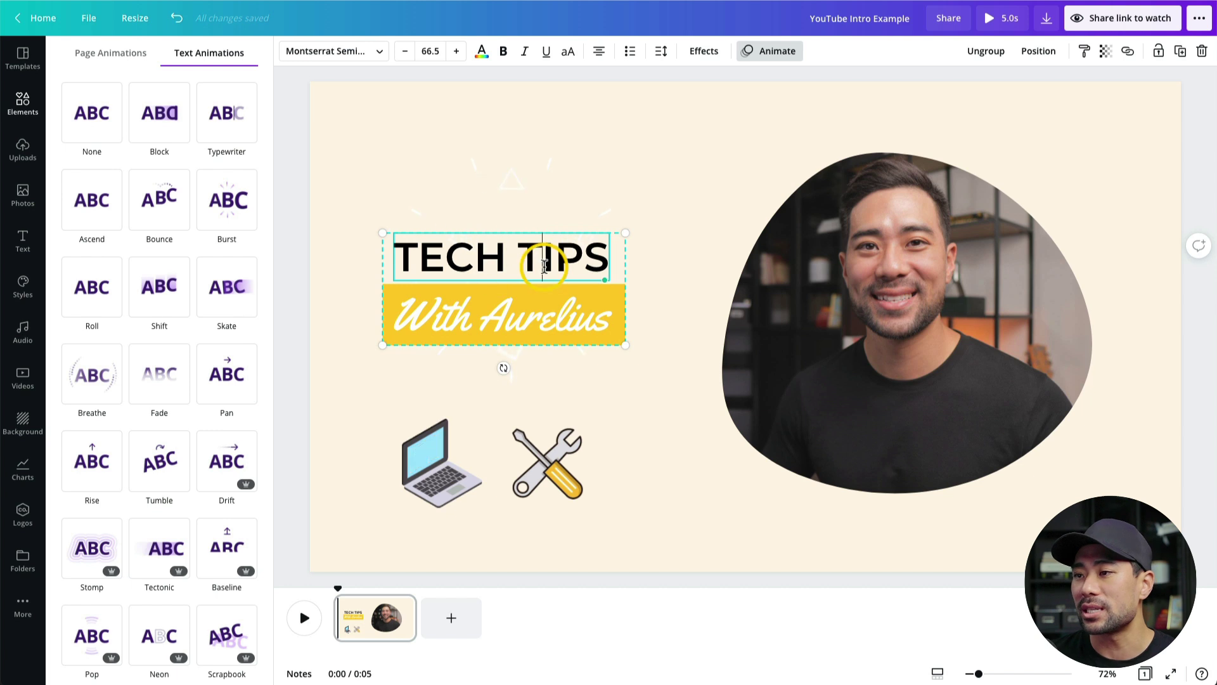
click(764, 56)
click(761, 52)
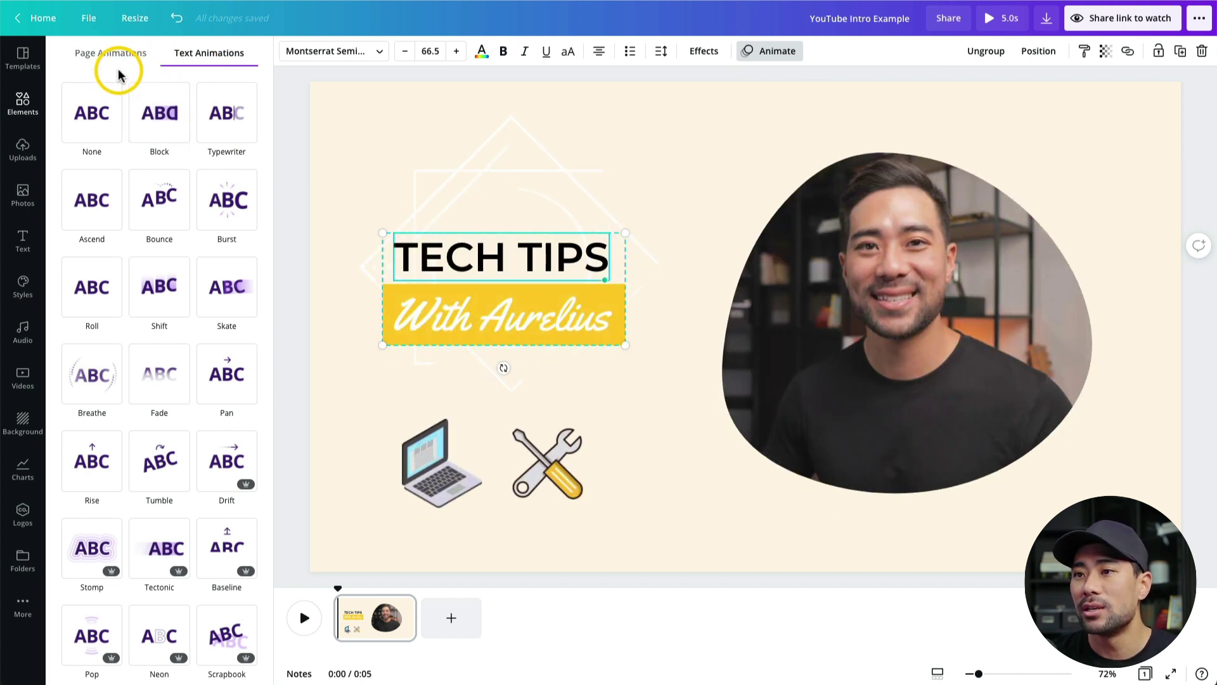
click(219, 129)
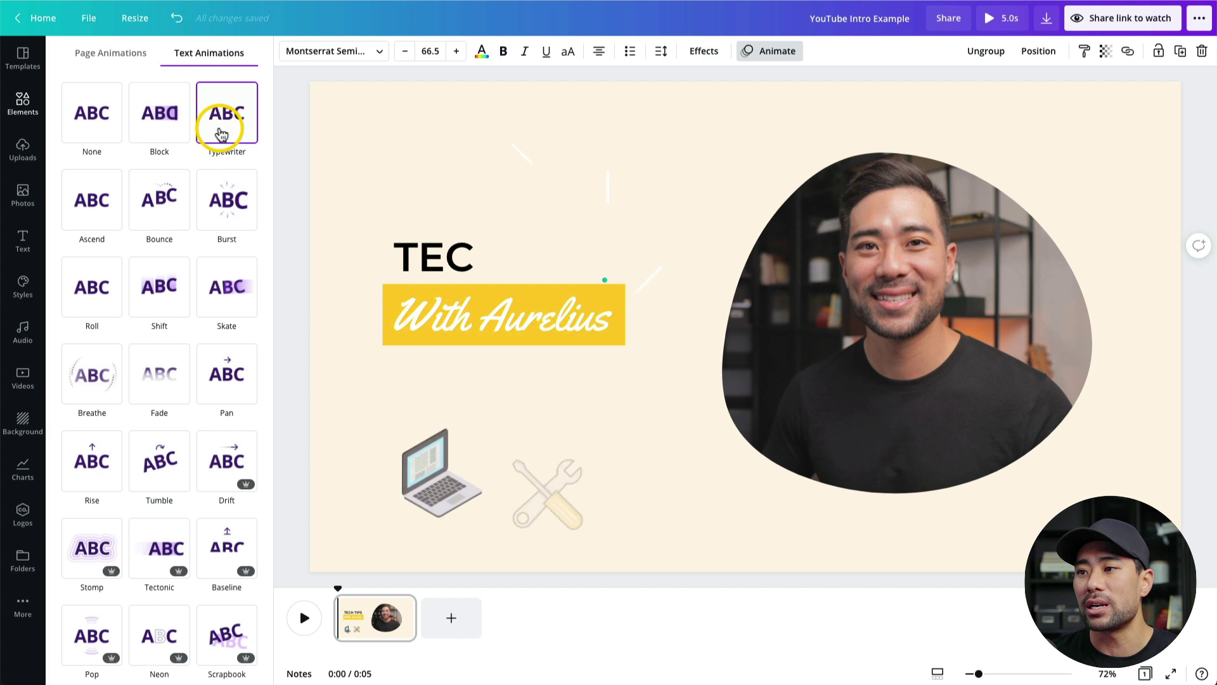
click(141, 127)
click(235, 201)
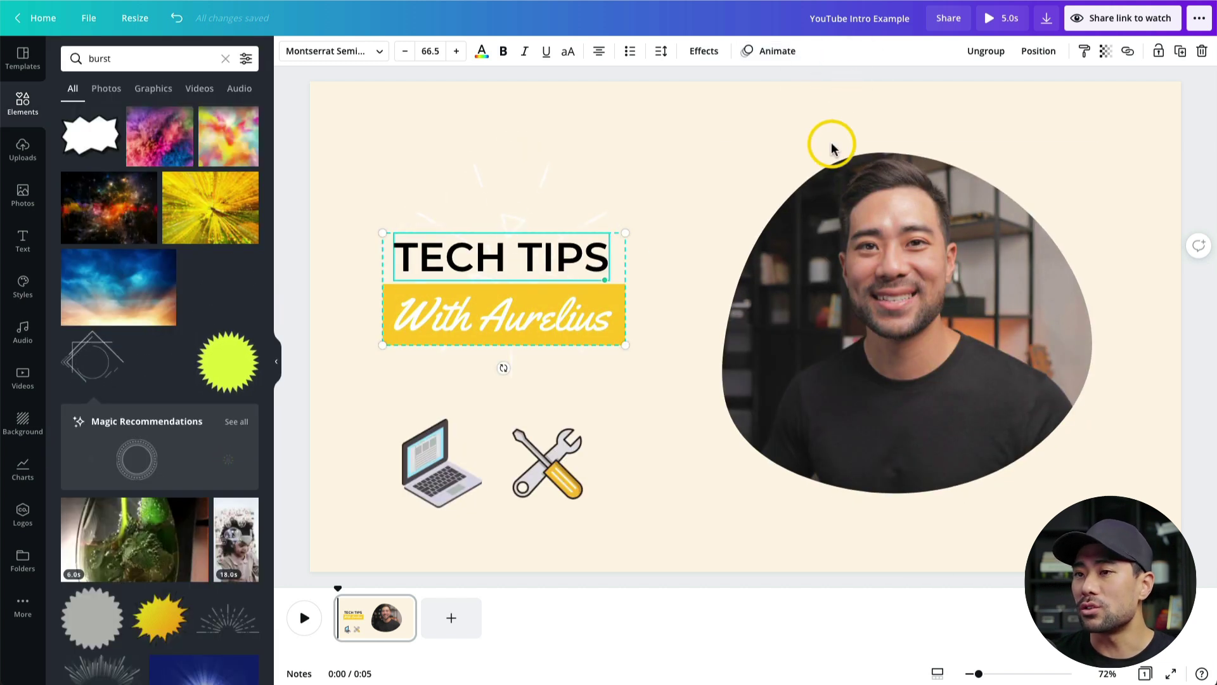
Preview the Photo Zoom animation on the framed portrait
click(855, 239)
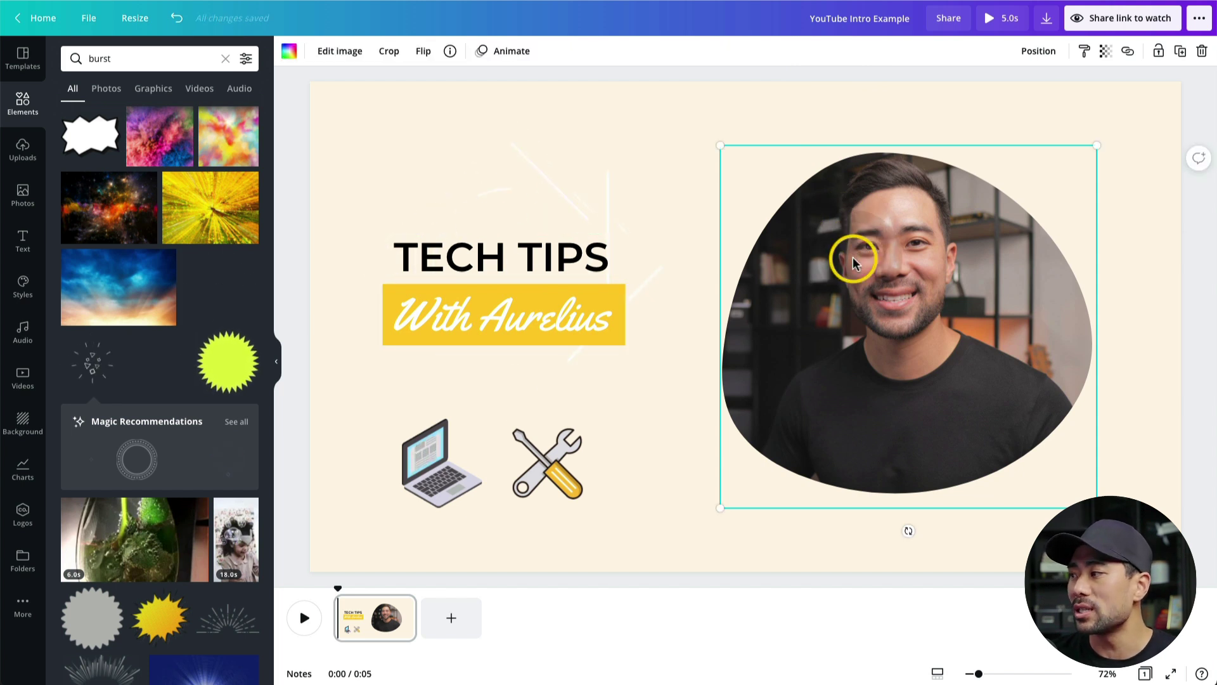
click(510, 46)
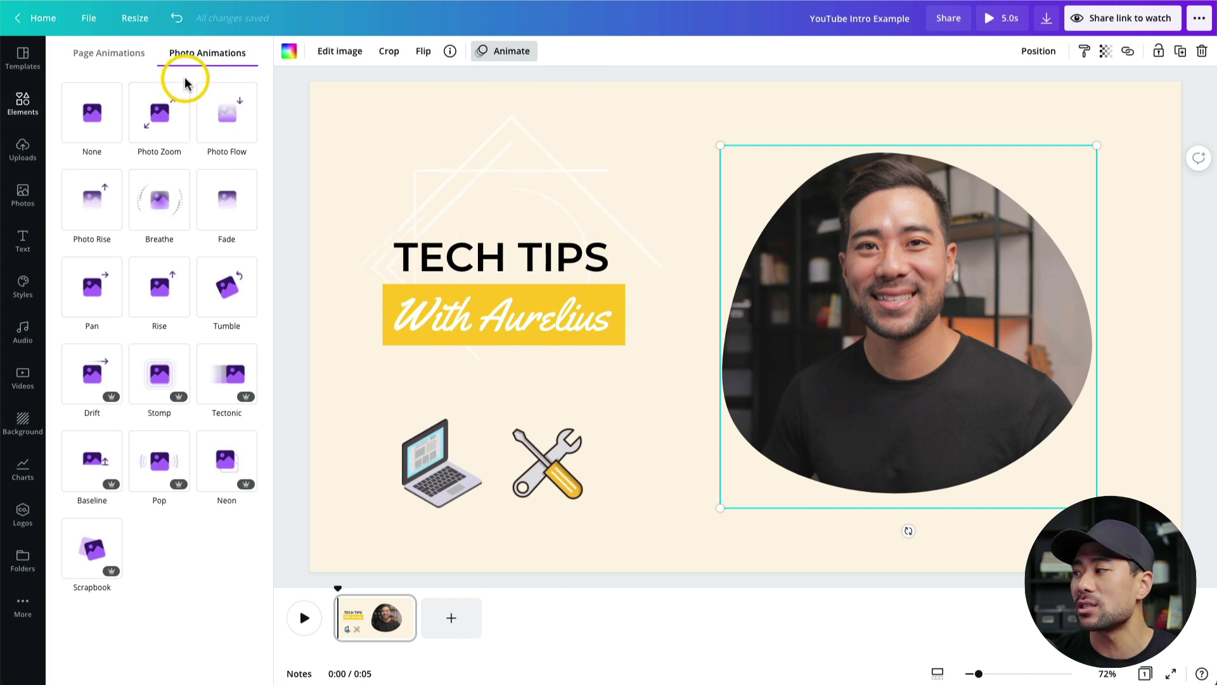
click(160, 124)
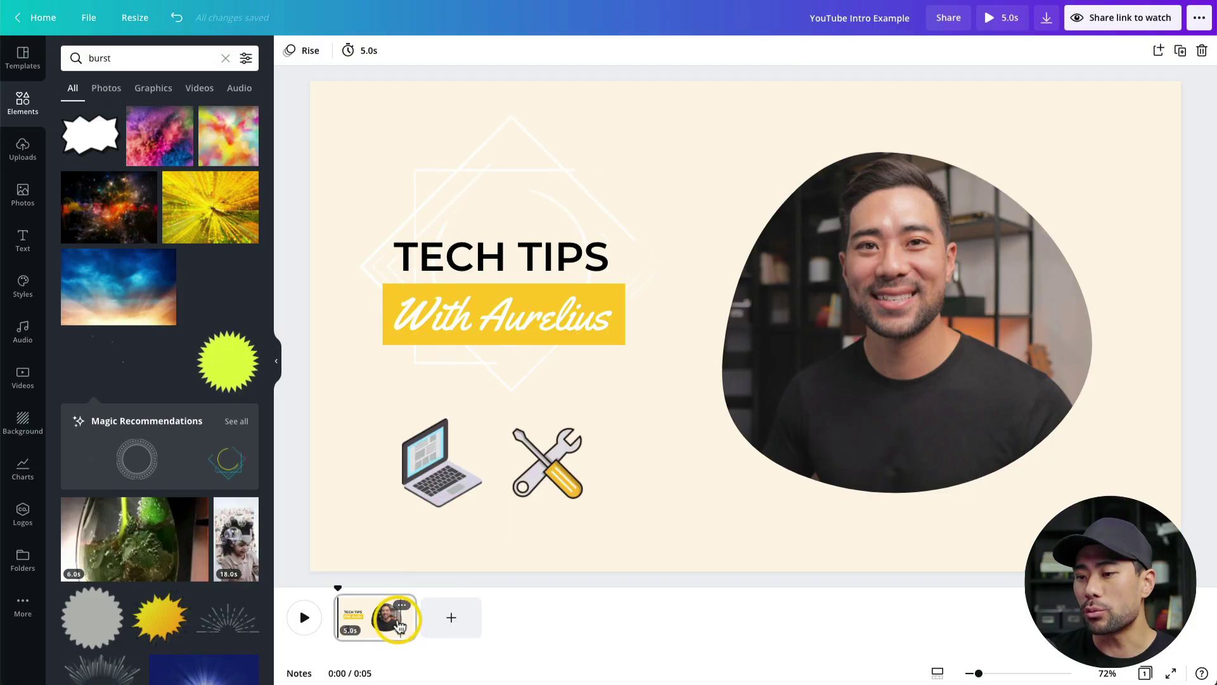
Lengthen the page's duration to 7 seconds on the timeline and return it to 5 seconds
click(353, 623)
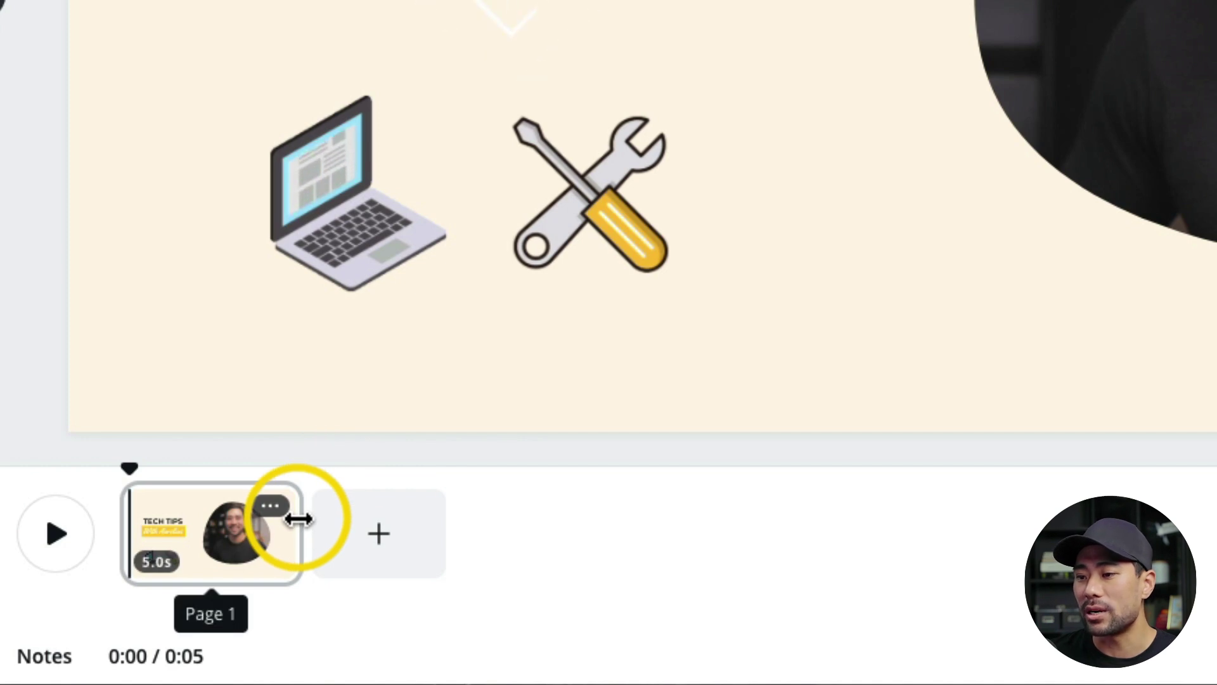
drag(298, 519, 368, 526)
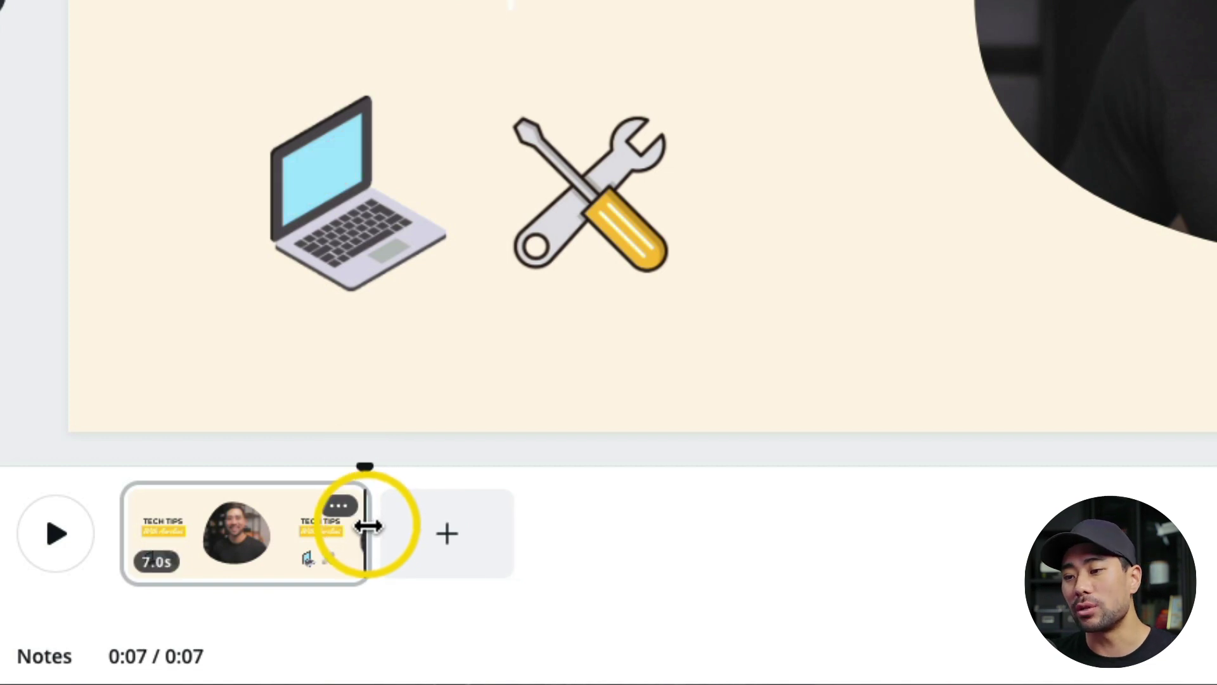
drag(368, 526, 299, 530)
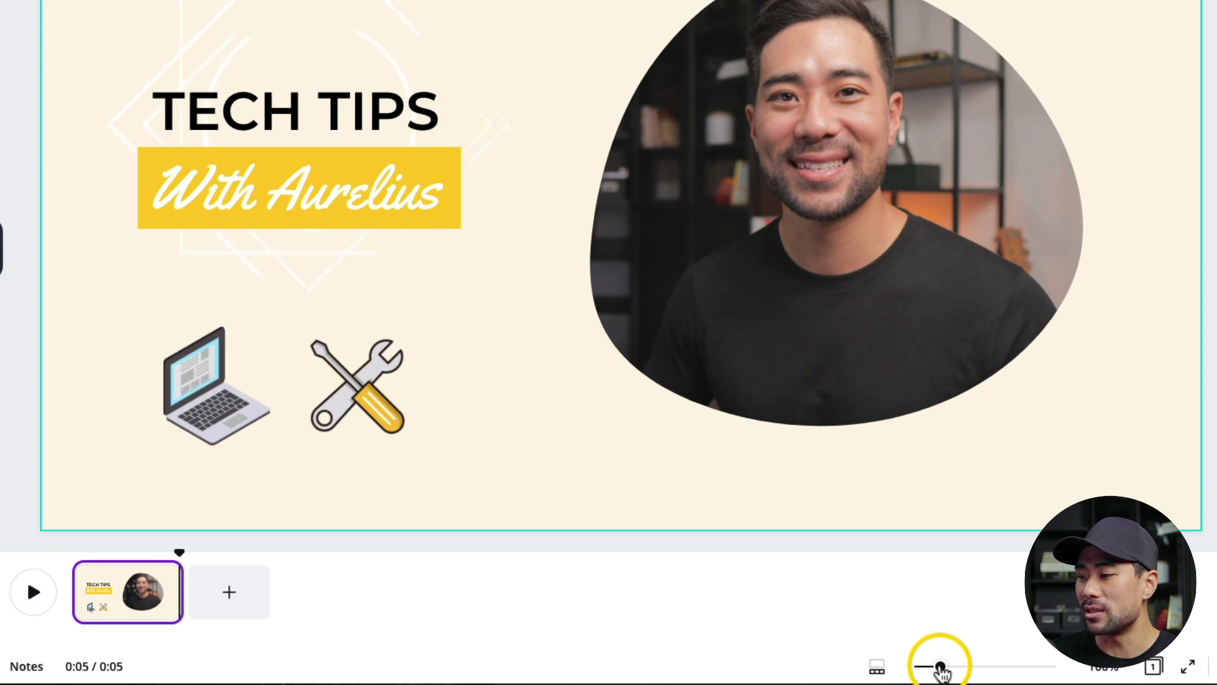
Trim the end of the page on the timeline to a duration of 4.8 seconds
drag(940, 667, 998, 667)
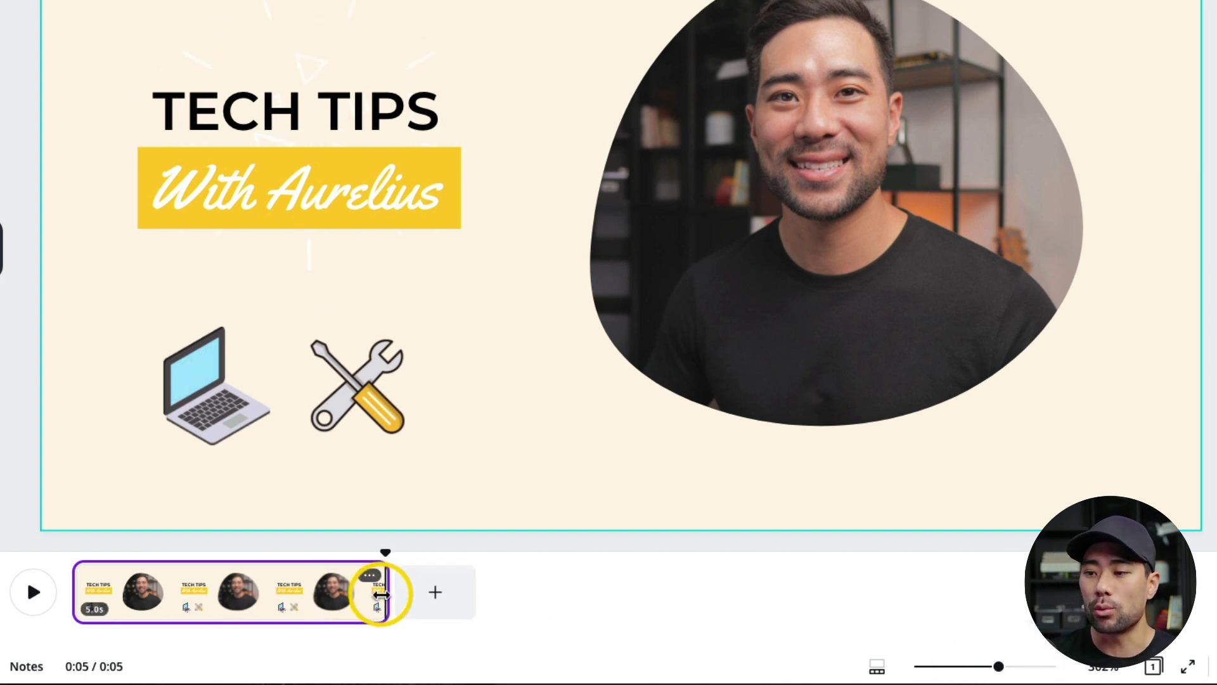
drag(380, 594, 376, 595)
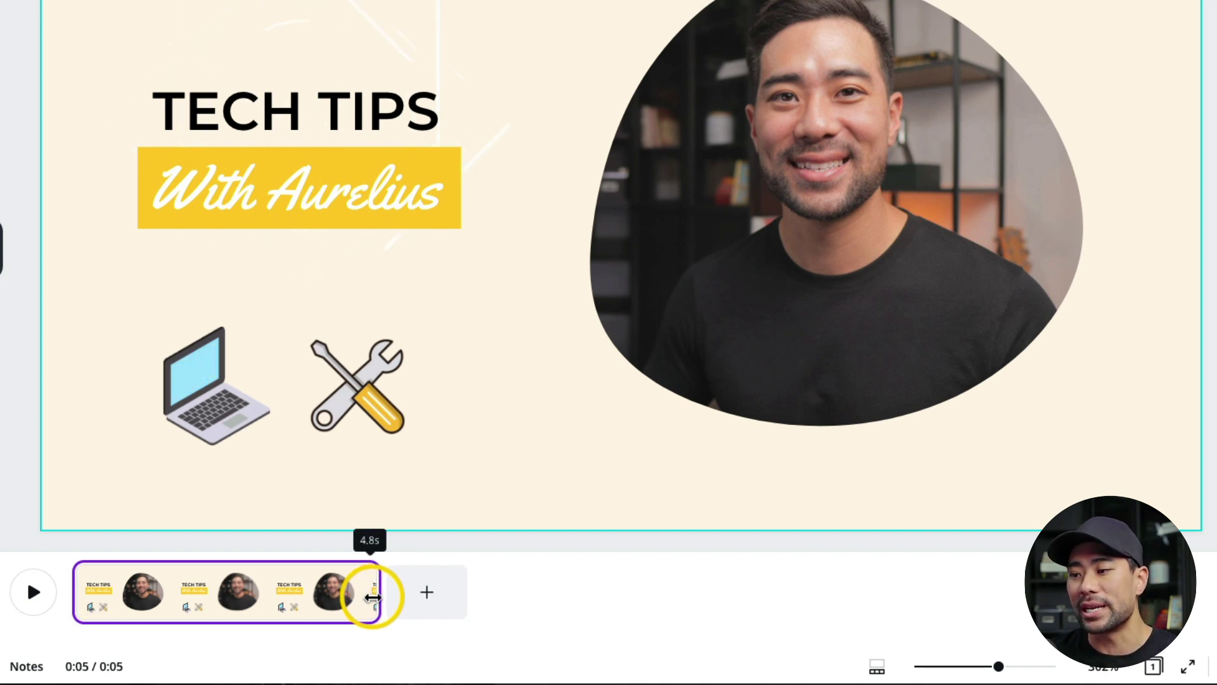
Extend the end of the page on the timeline to a duration of 5.0 seconds
drag(373, 597, 388, 593)
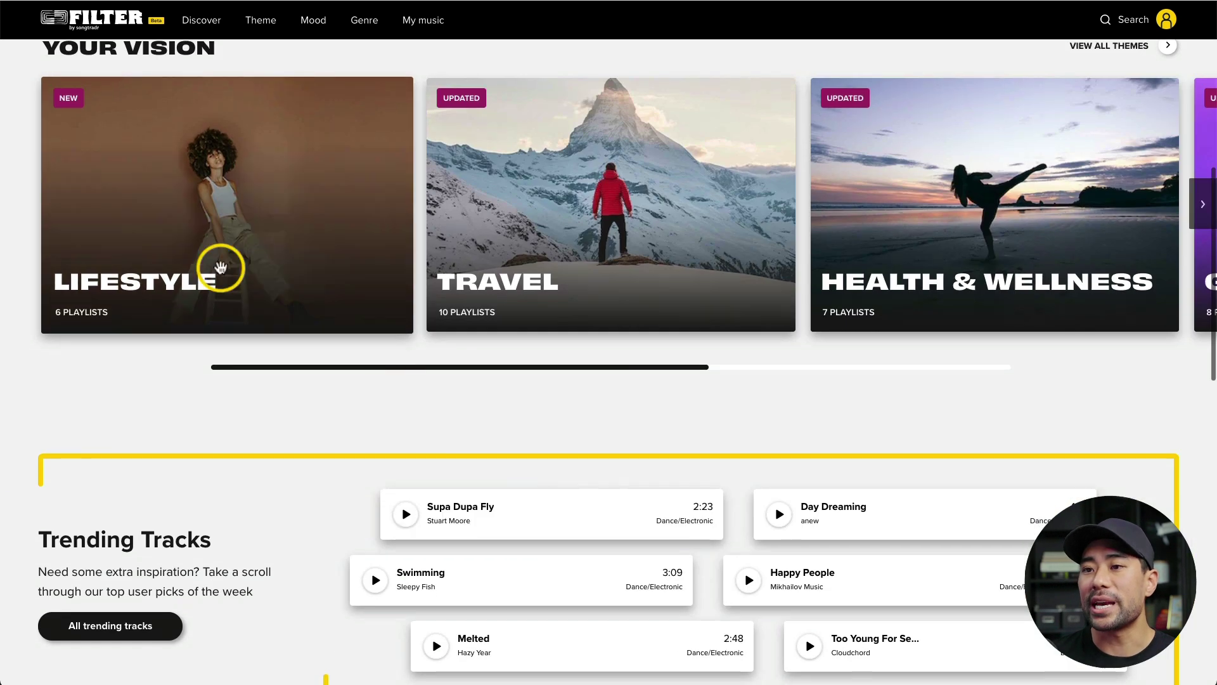
Browse the featured music themes and the full Theme overview for suitable playlists
scroll(977, 277, right, 10)
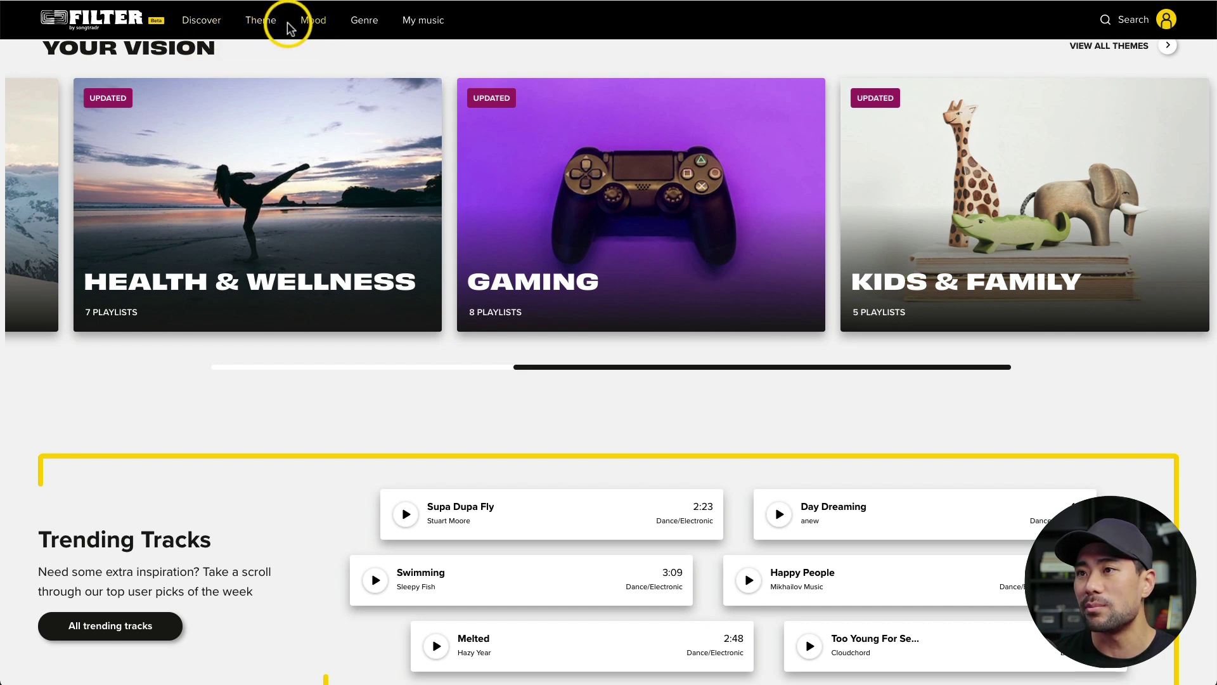
click(261, 22)
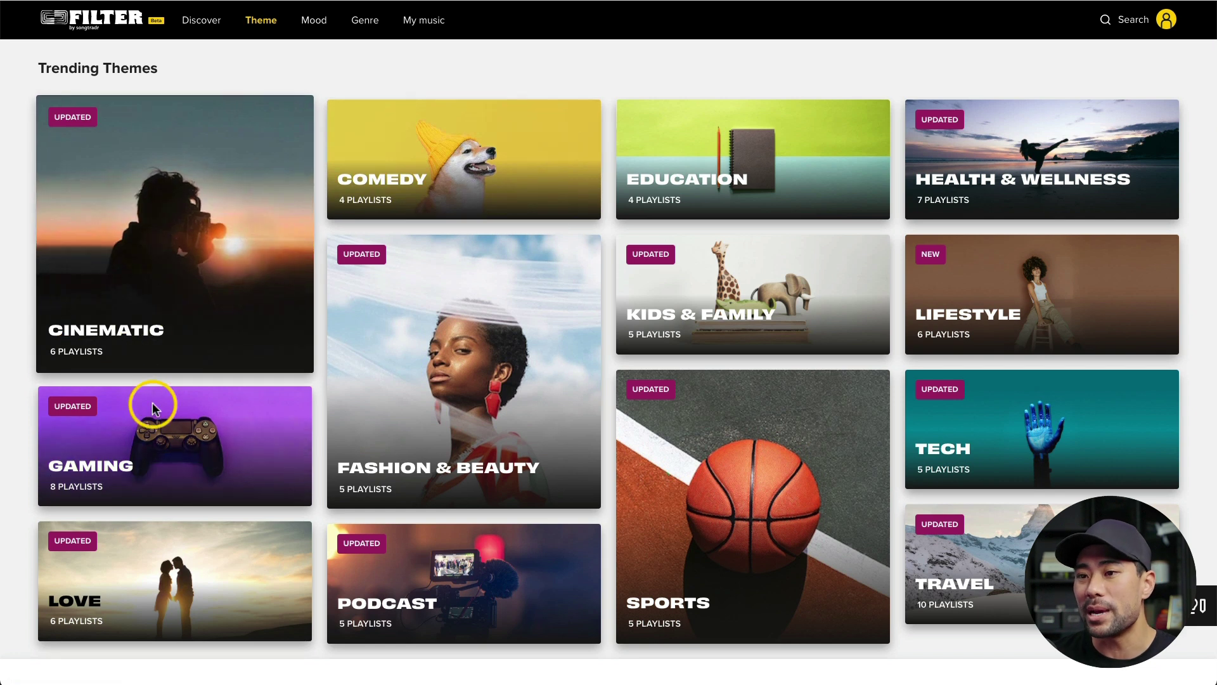
scroll(184, 483, down, 1)
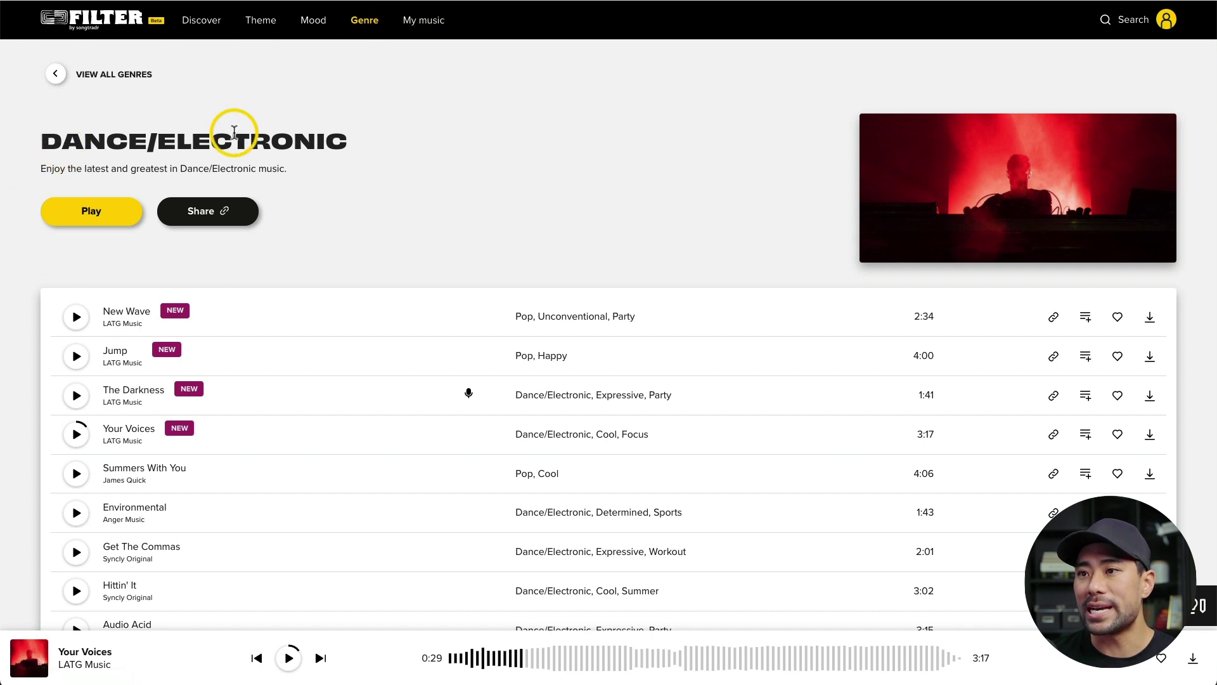
Preview the Dance/Electronic track "Your Voices" and open its download options
scroll(374, 245, down, 2)
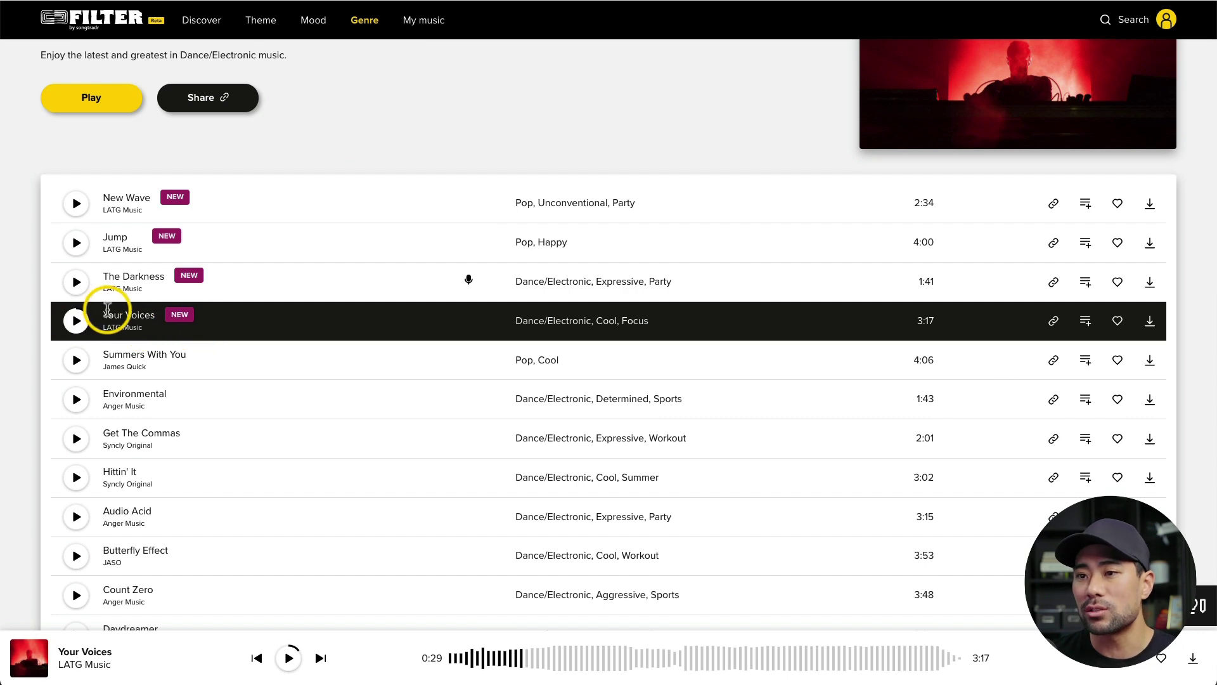
click(75, 322)
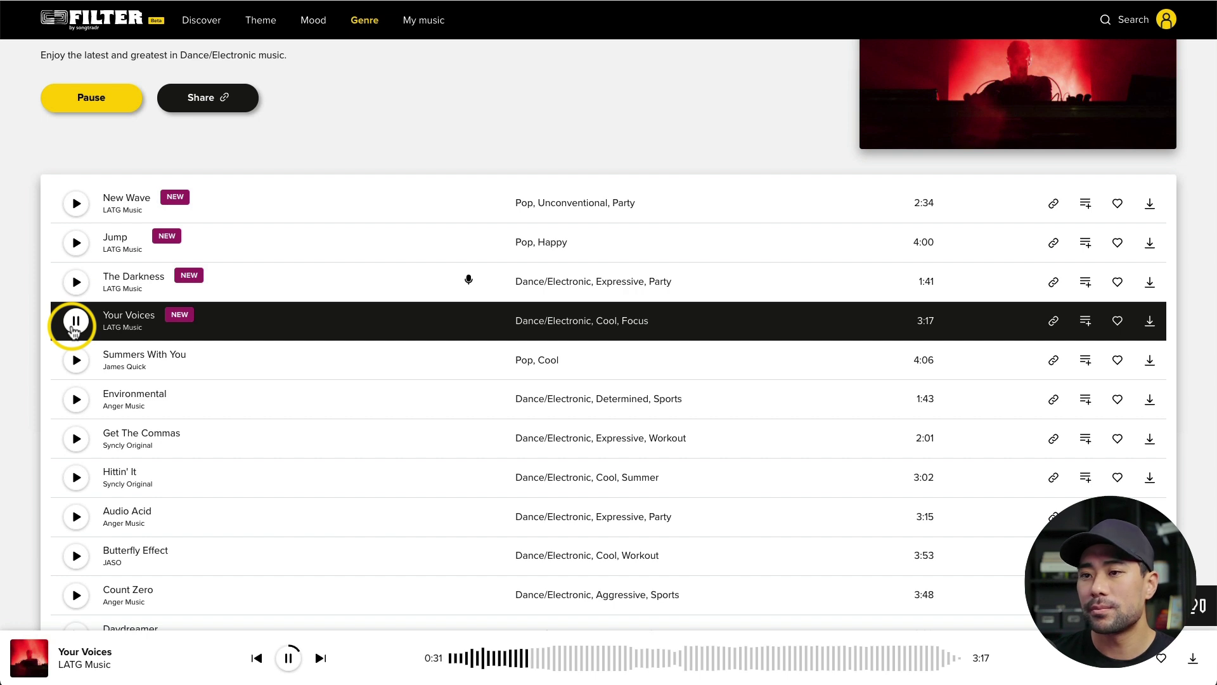
click(75, 324)
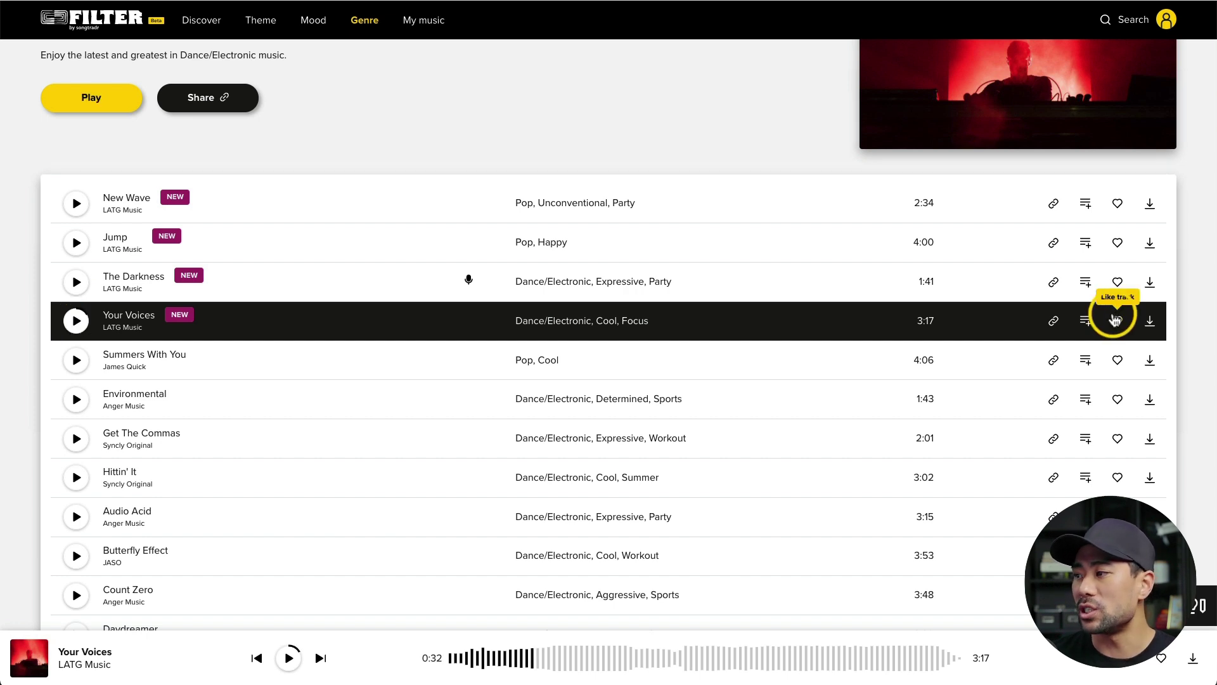
click(1150, 325)
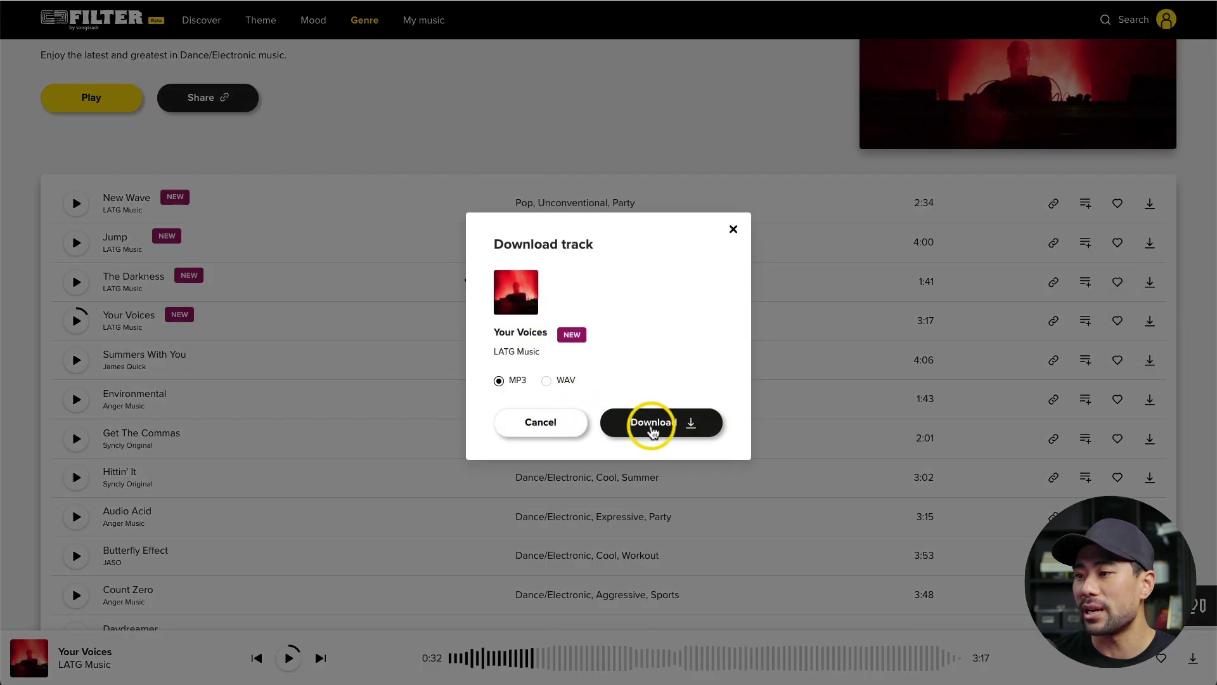
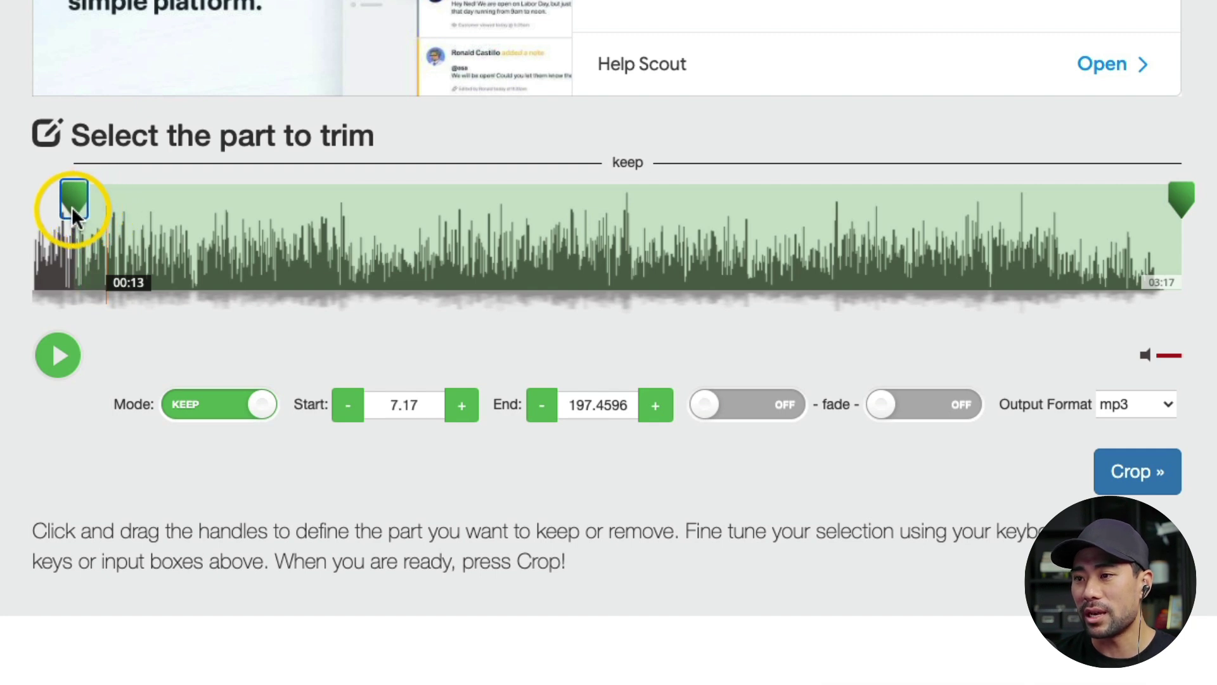
Play the track from the trim start, adjust the start to 7.45 seconds and listen to it again
click(74, 210)
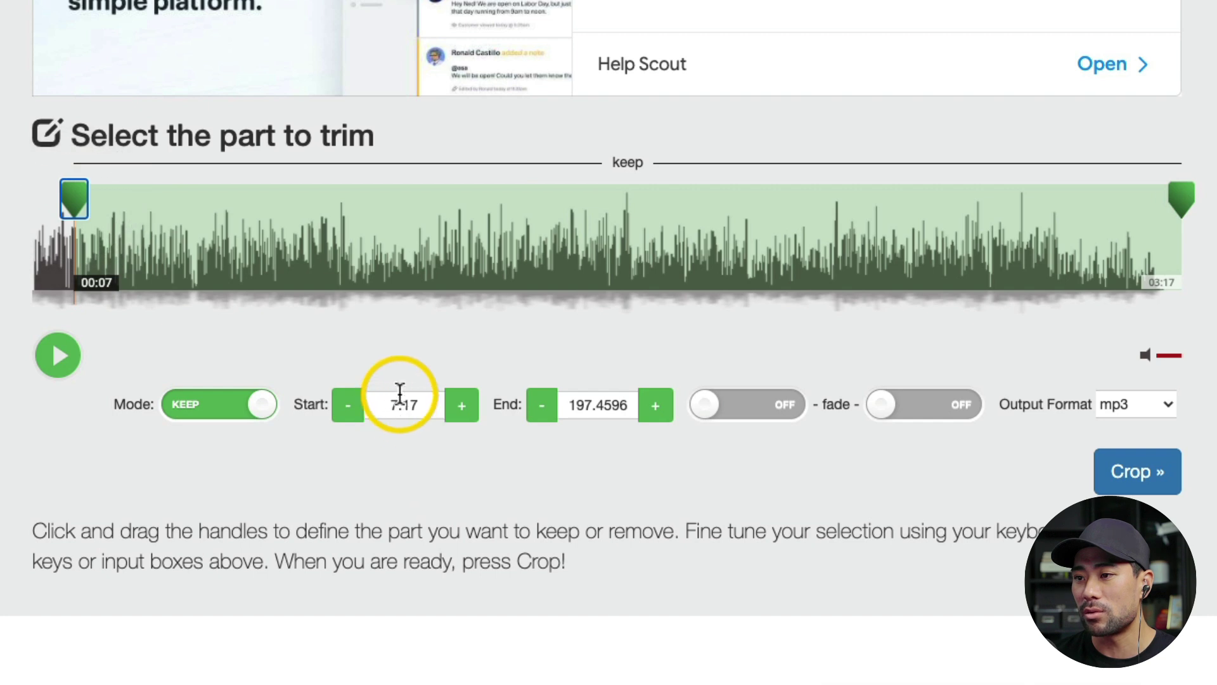
click(58, 357)
scroll(64, 209, down, 15)
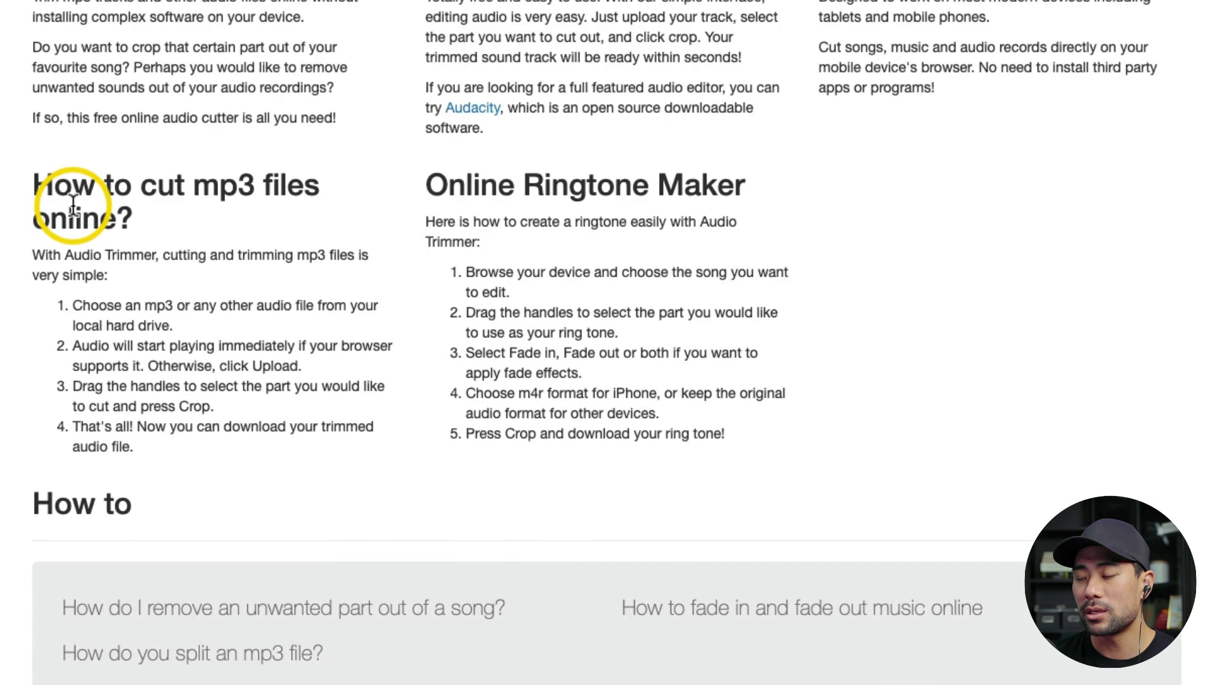
scroll(73, 204, up, 15)
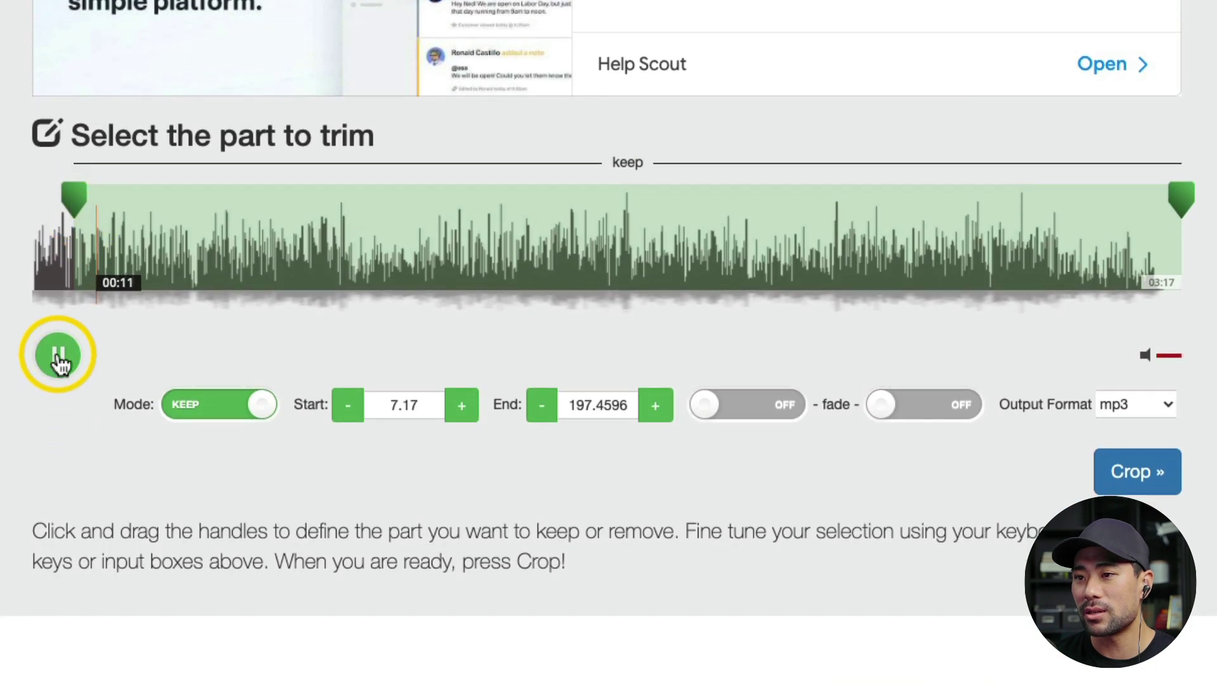
click(58, 357)
click(73, 201)
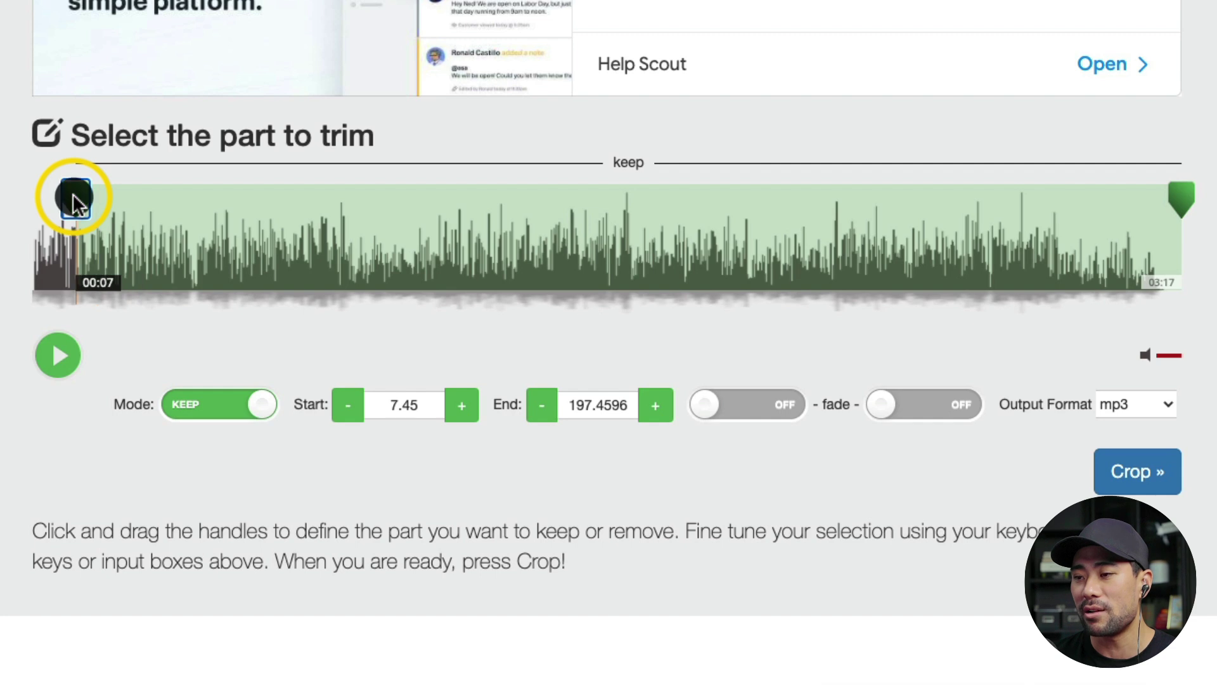
click(58, 357)
click(59, 356)
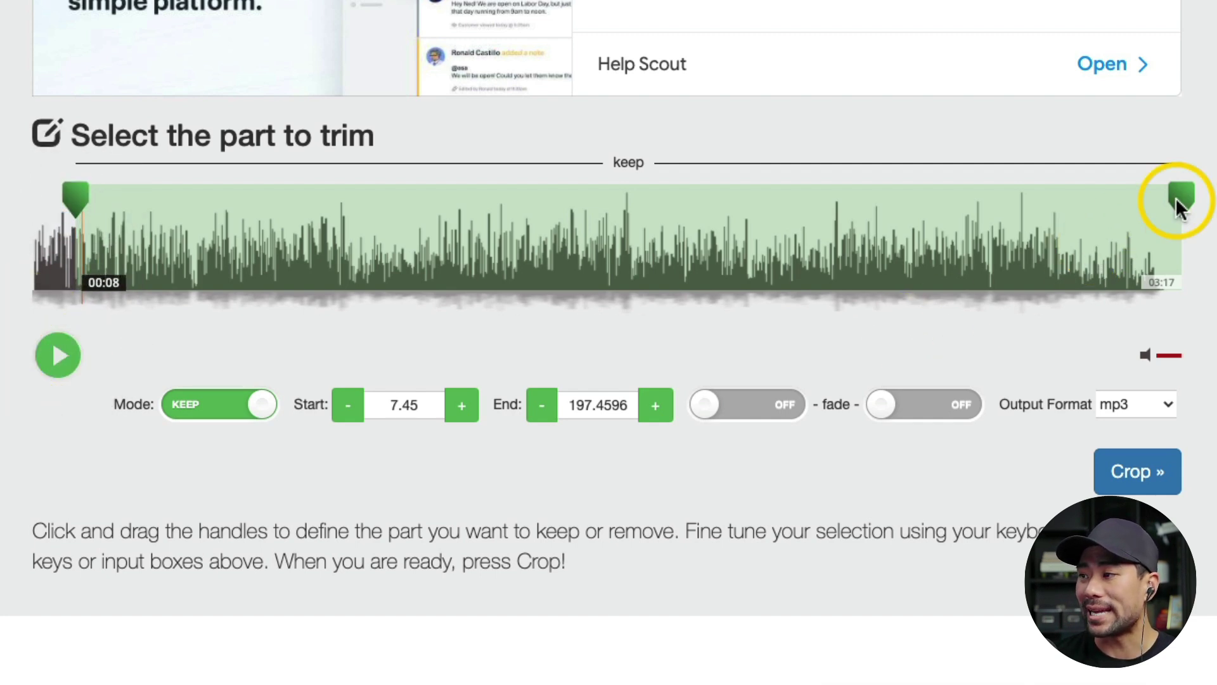
Set the end of the kept section to 12.51 seconds and play back the selection
drag(1176, 206, 126, 206)
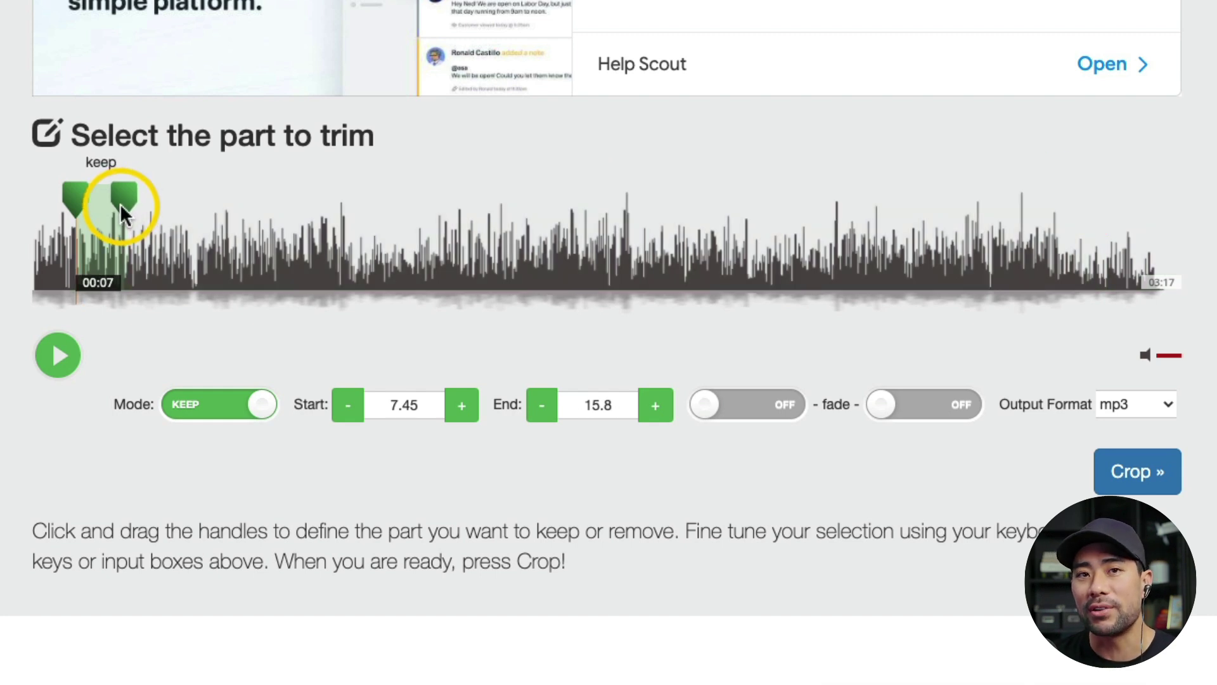
drag(122, 212, 116, 213)
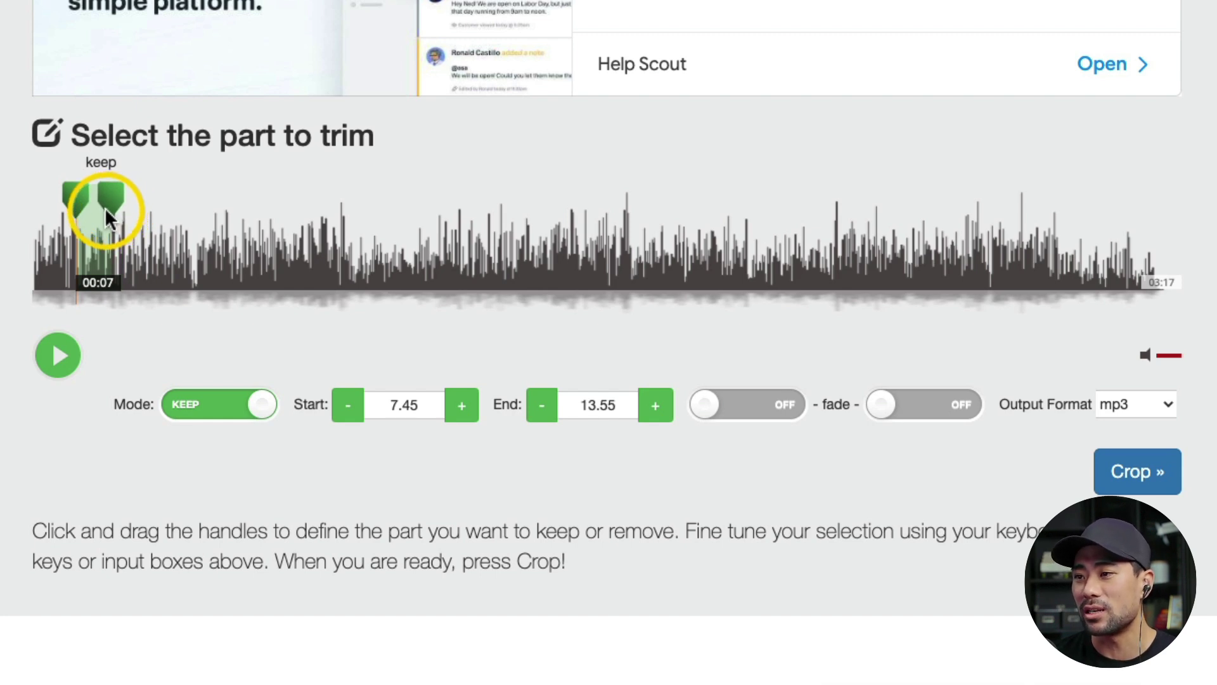
drag(111, 218, 102, 209)
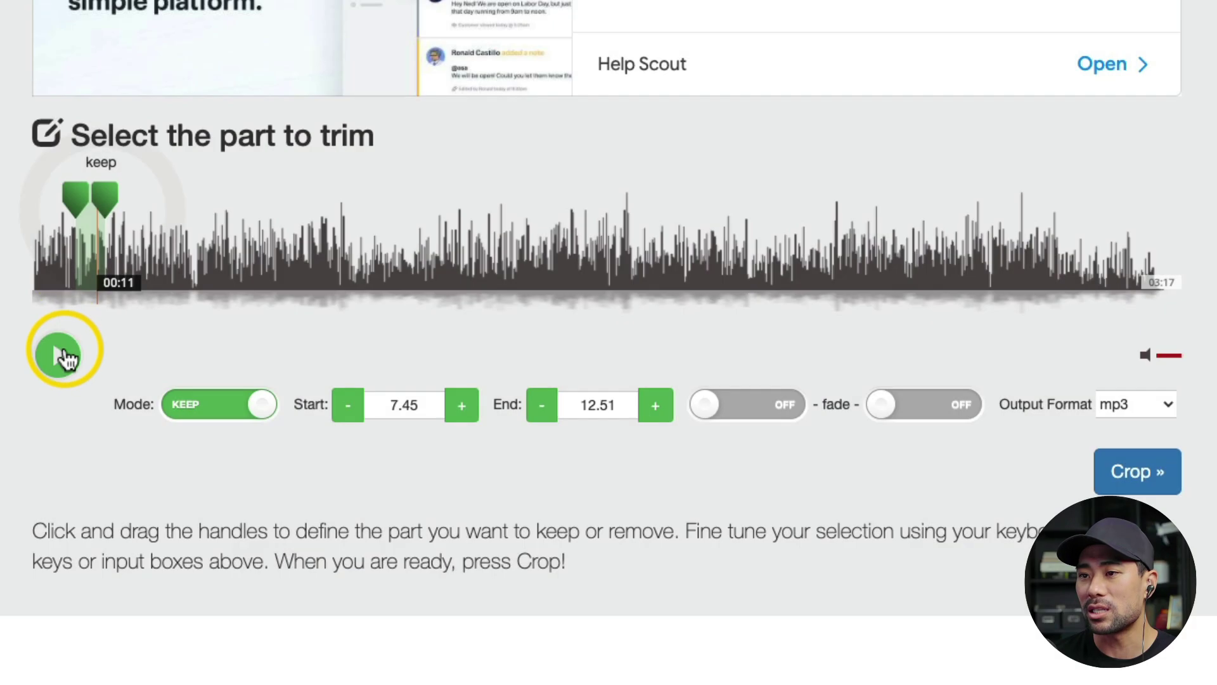
click(60, 355)
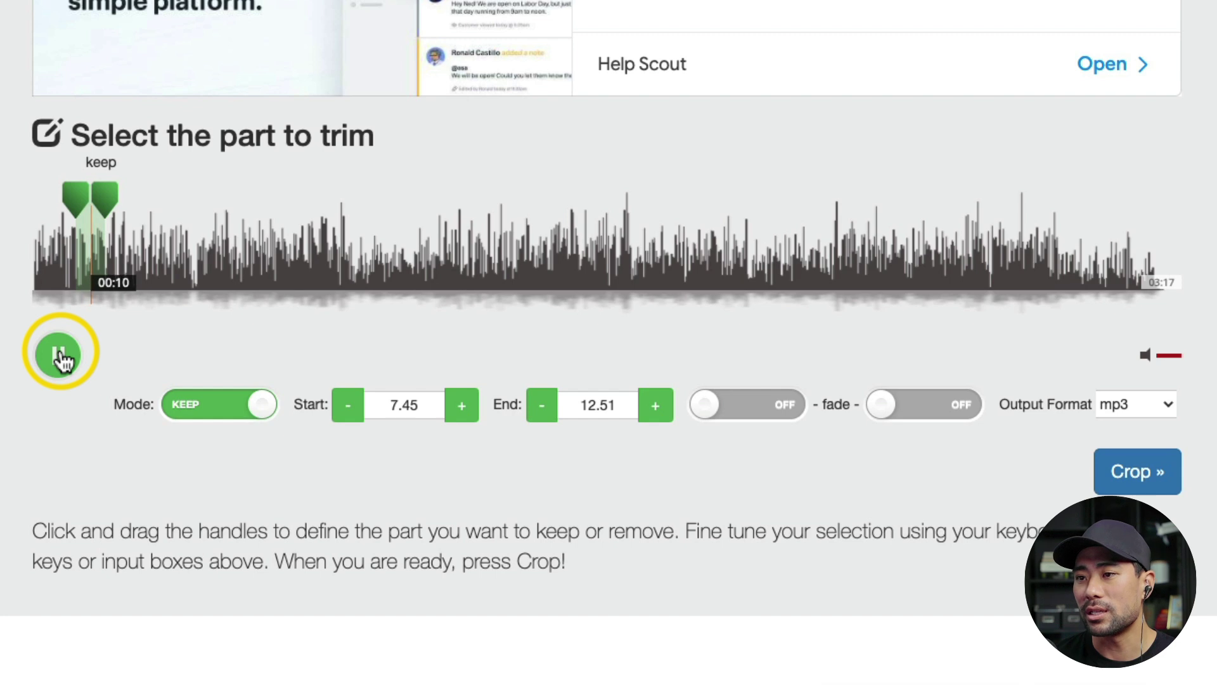
click(61, 356)
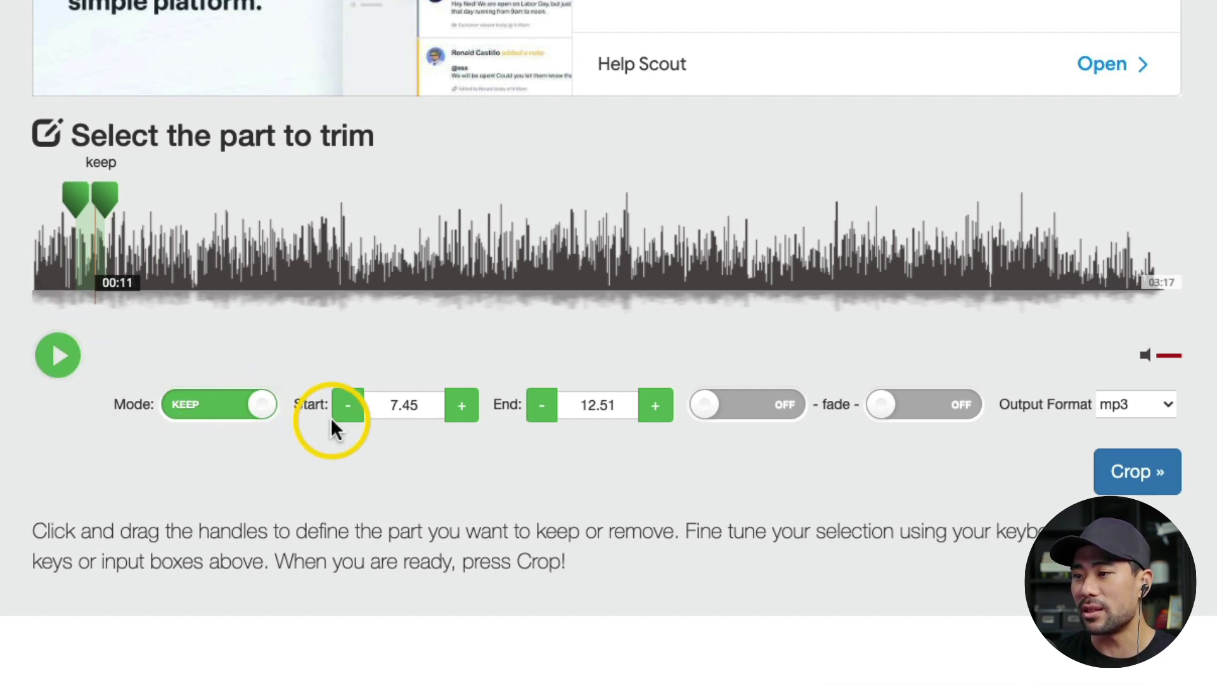
Turn on Fade Out for the selected clip, keep fade-in off, and crop the audio as mp3
click(844, 405)
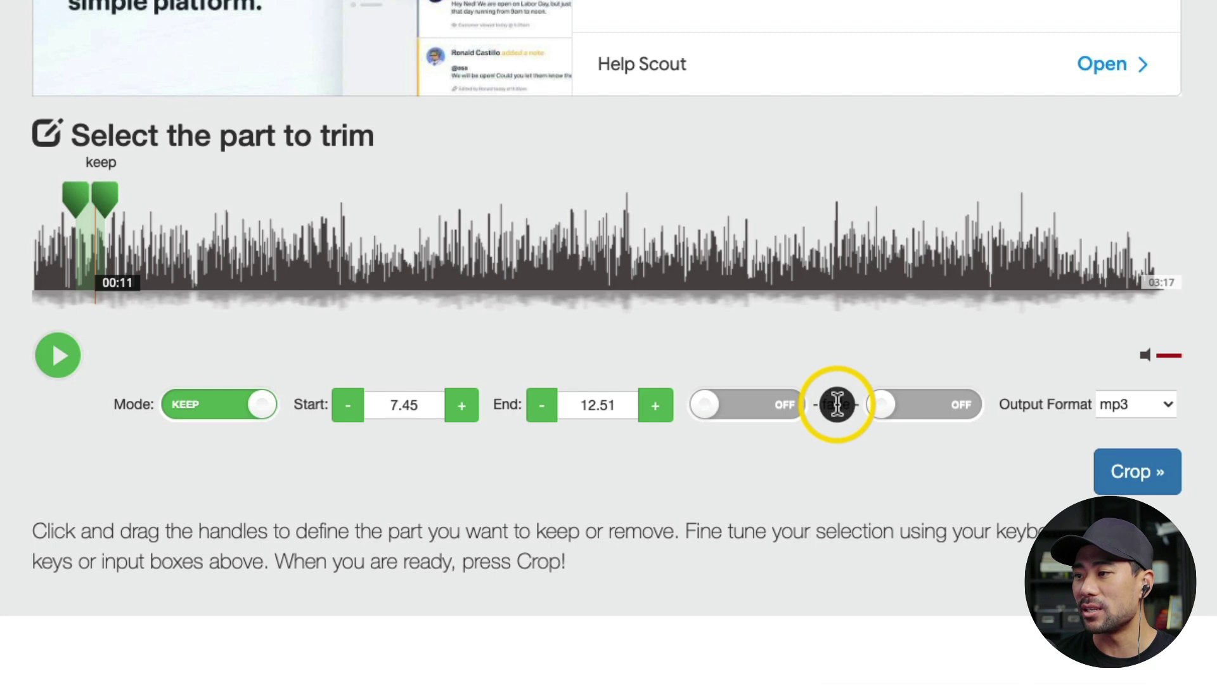
click(937, 415)
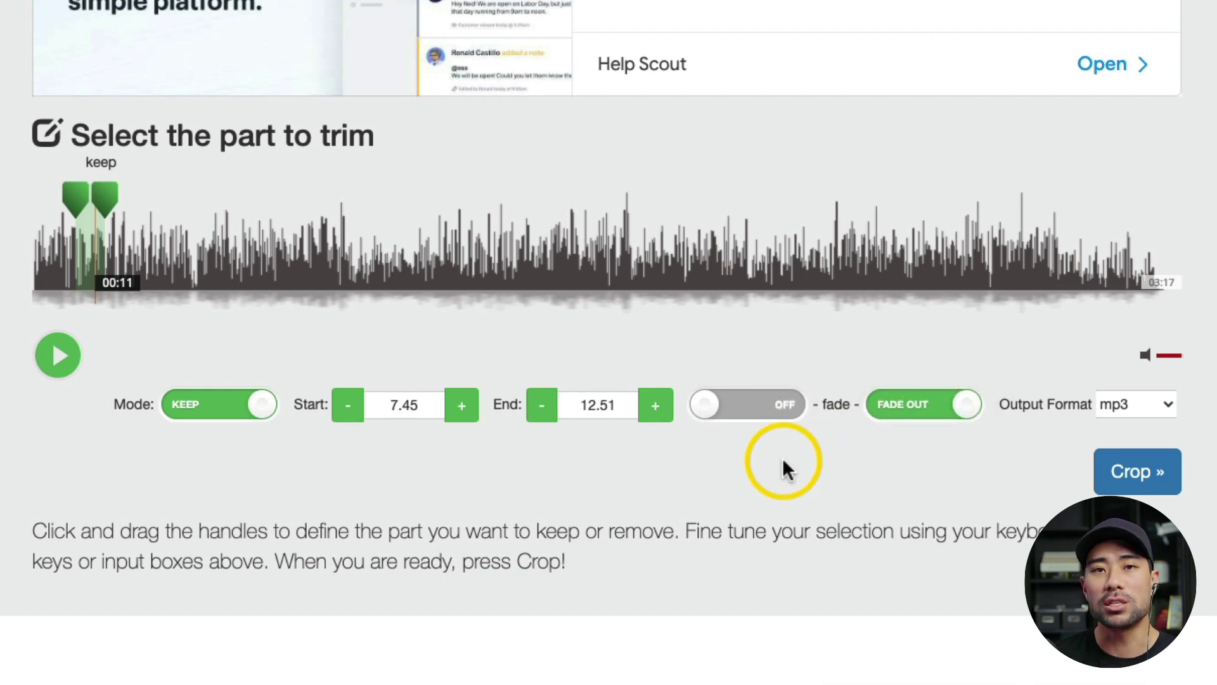
click(736, 410)
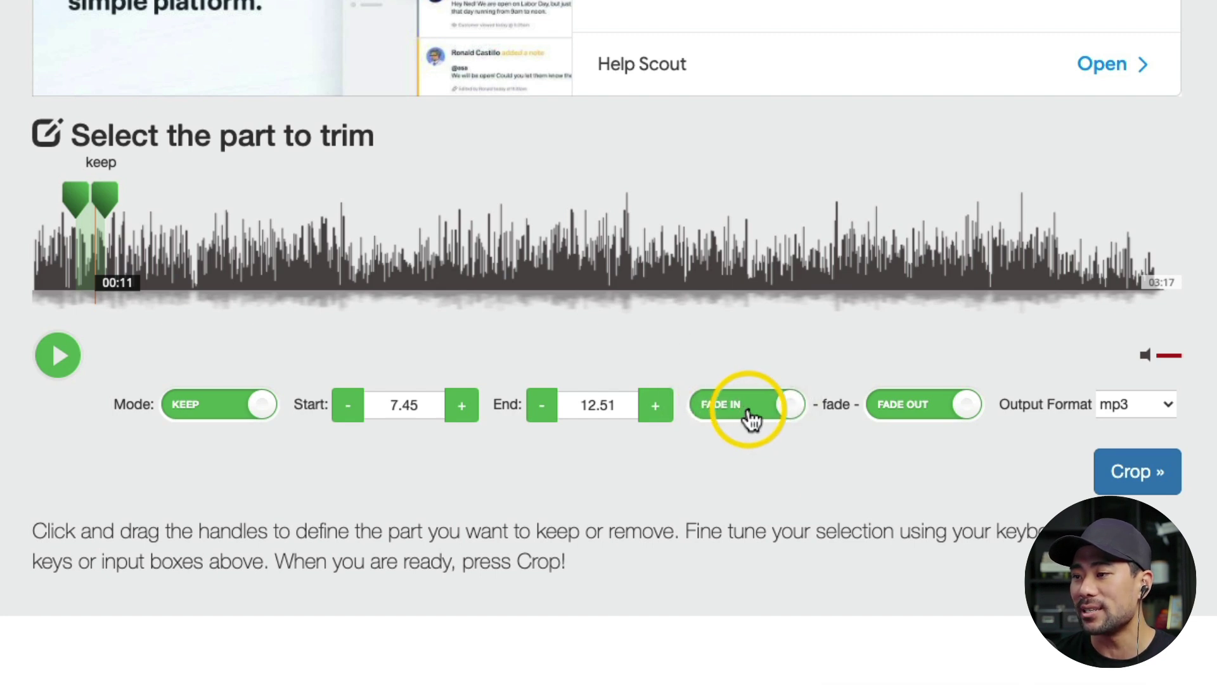
click(748, 417)
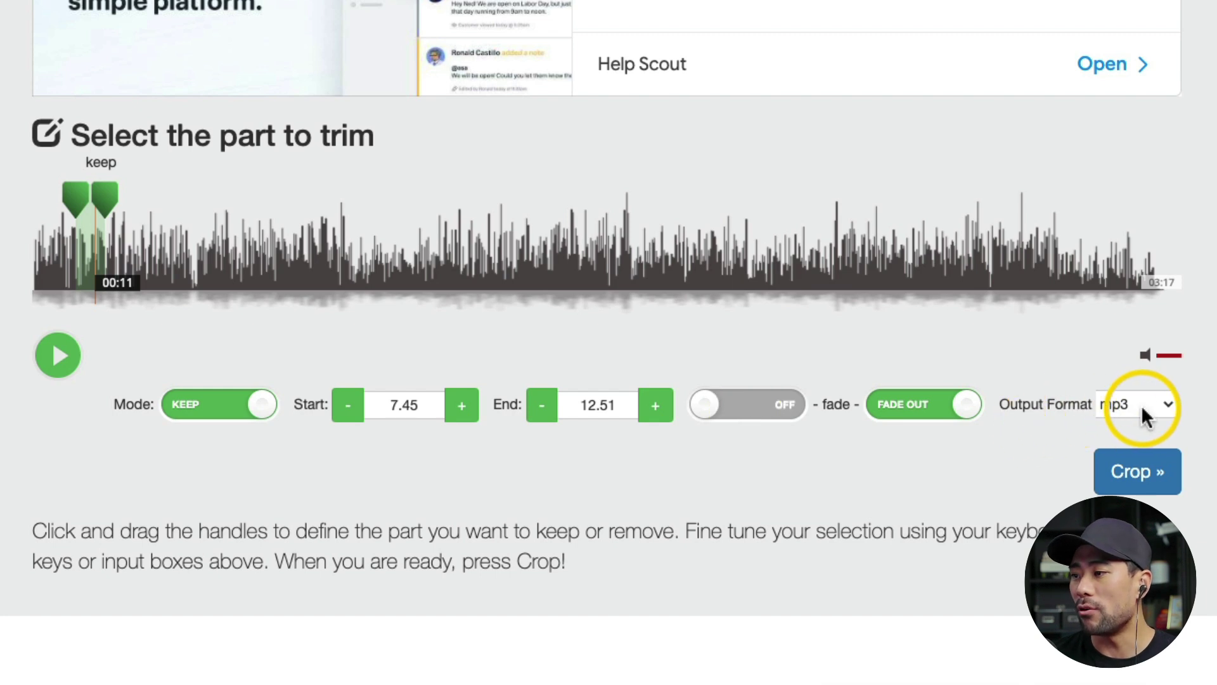
click(1145, 480)
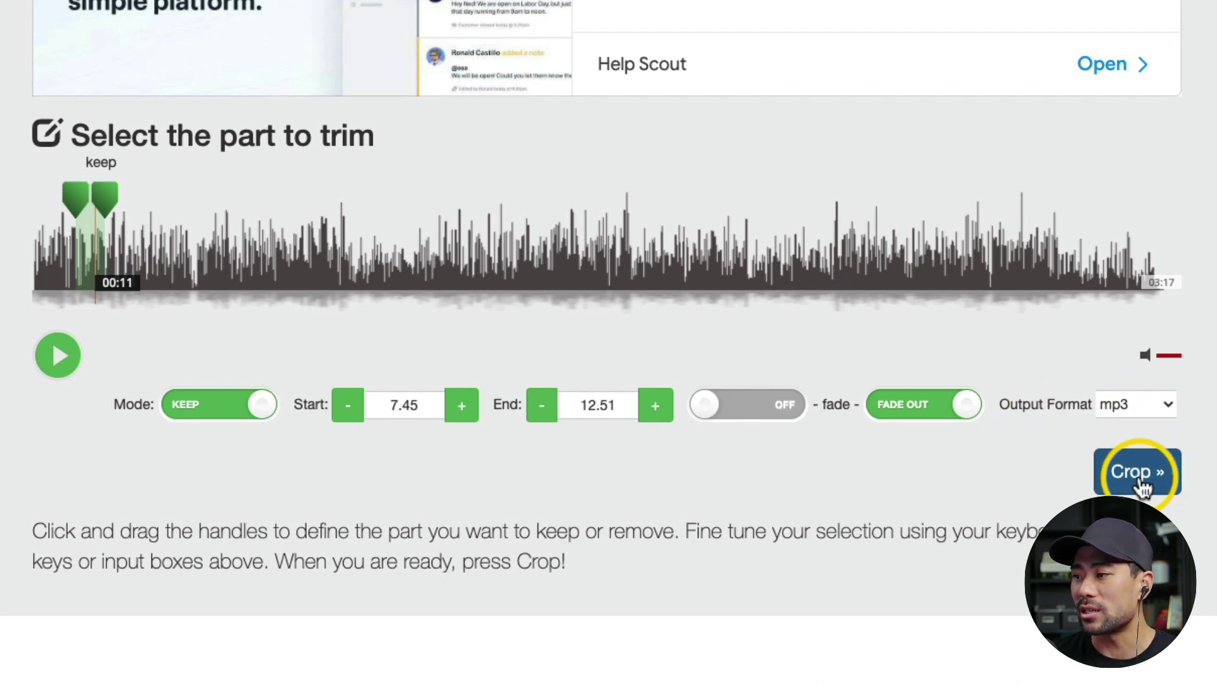
click(1142, 485)
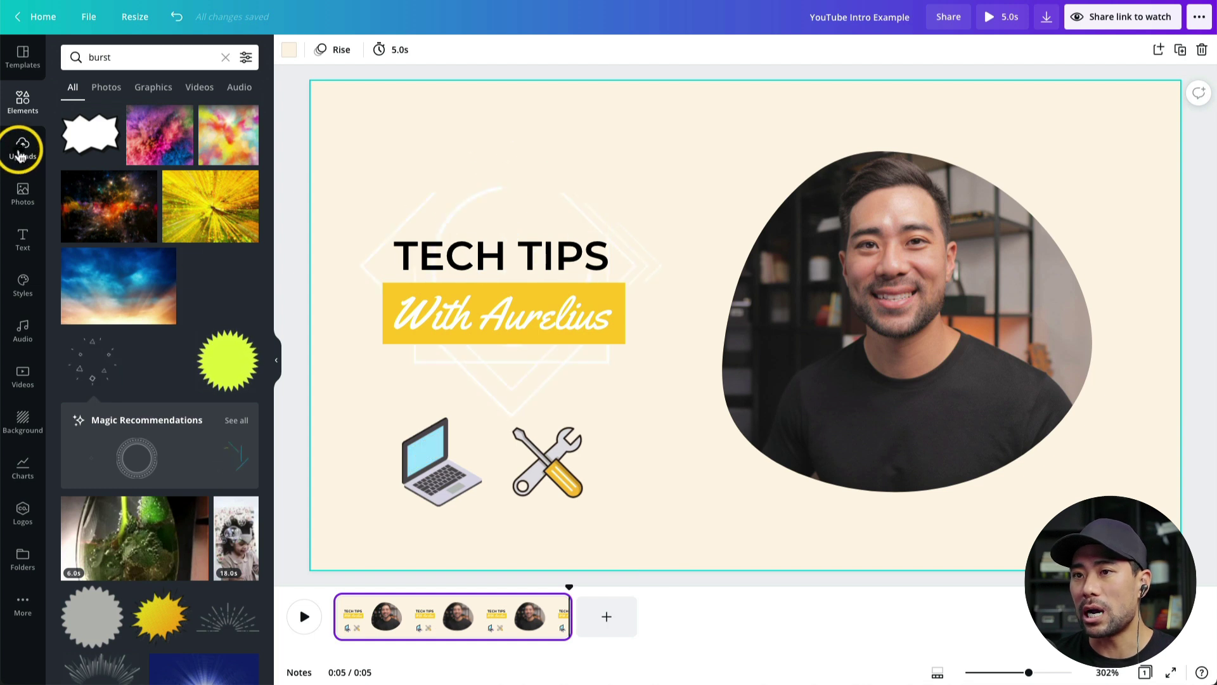
Upload the trimmed "Your Voices" mp3 from the Demo folder to Canva's audio uploads
click(21, 152)
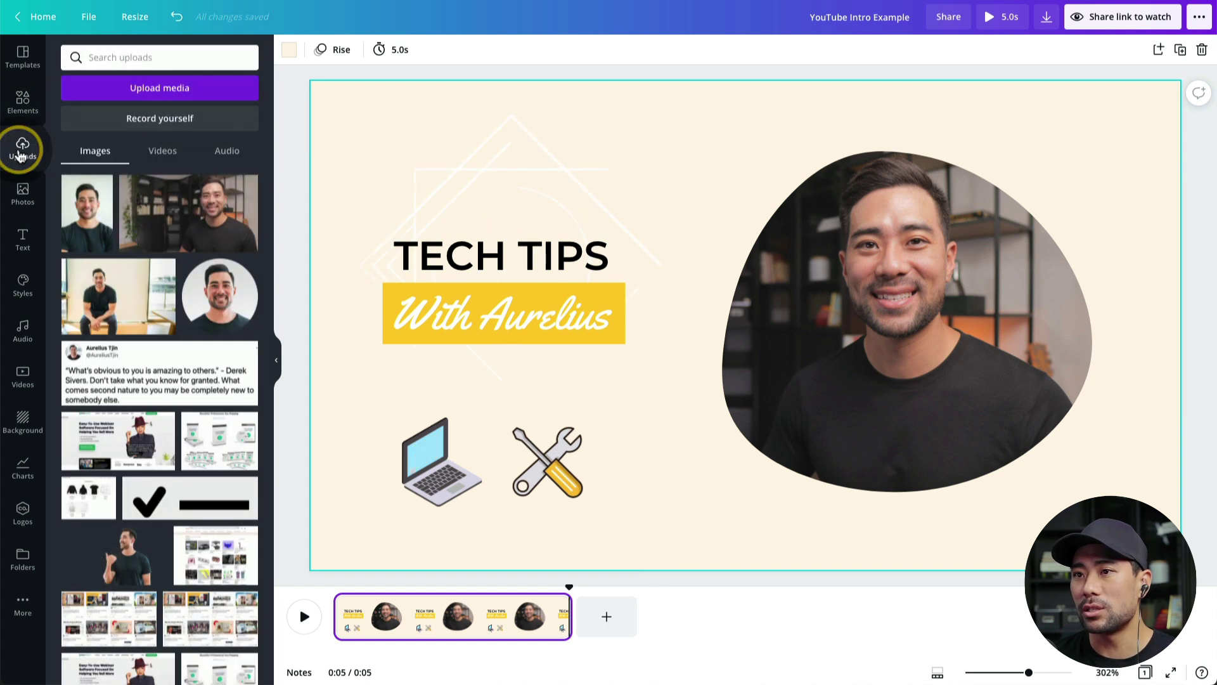
click(222, 153)
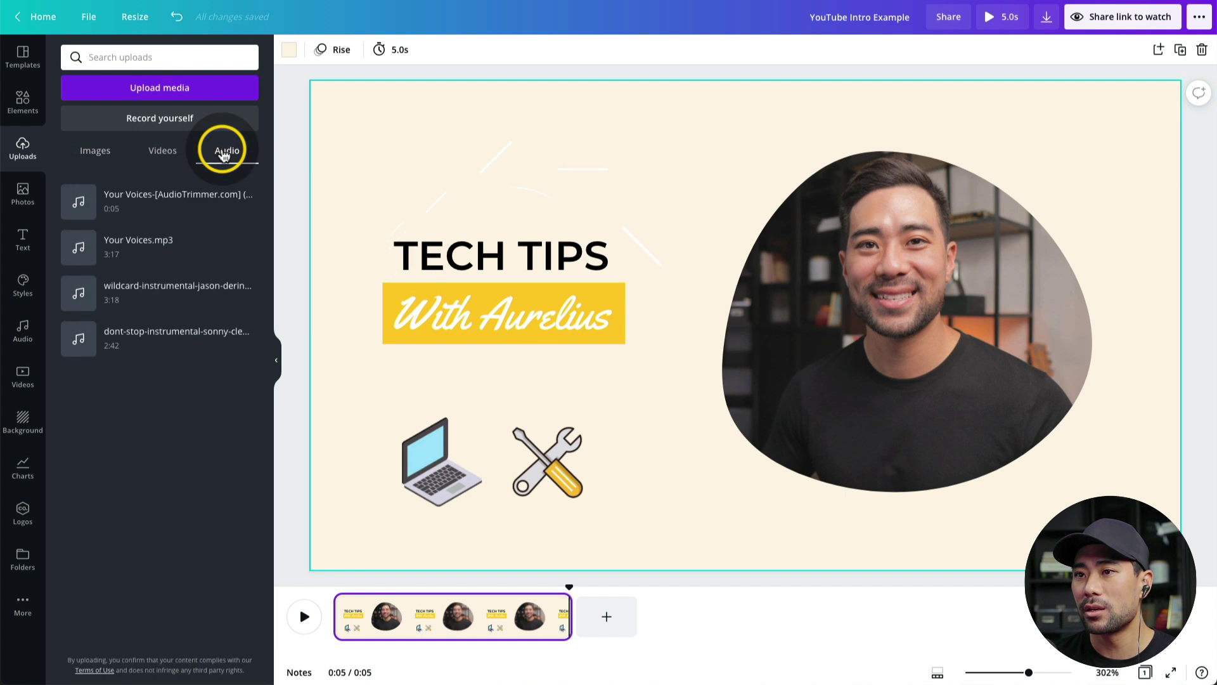
mouse_move(130, 225)
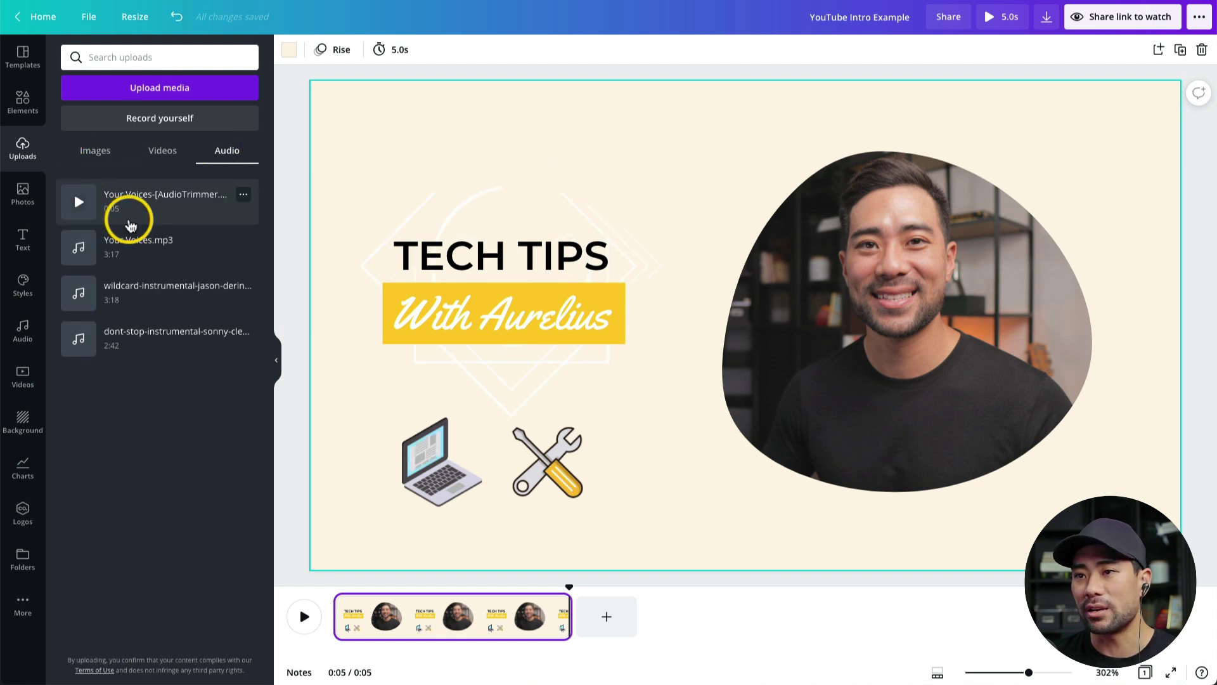
key(super+Tab)
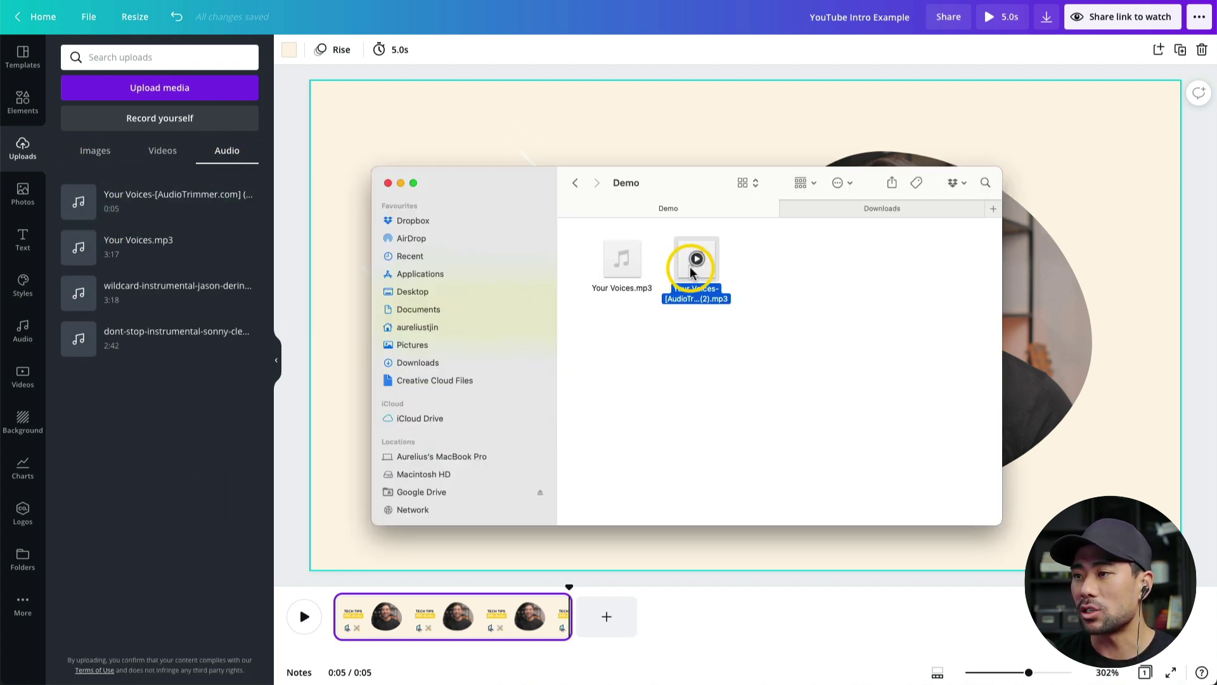
drag(691, 272, 204, 380)
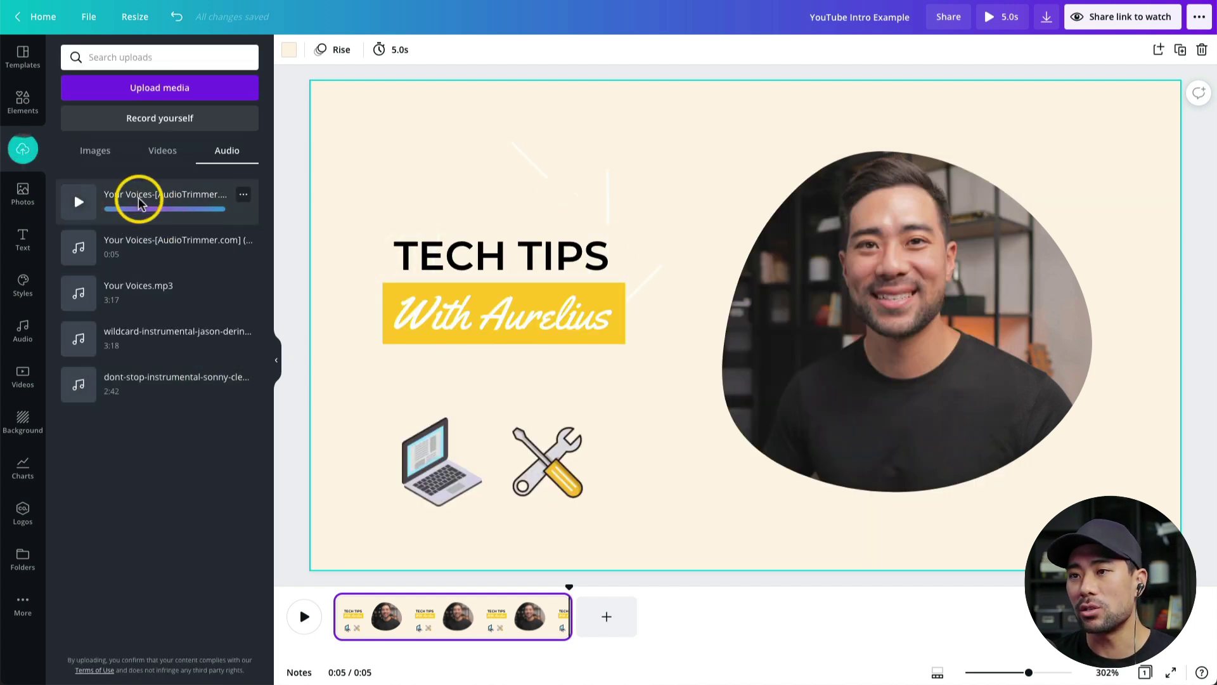
Add the newly uploaded "Your Voices" clip to the page as its soundtrack and play the intro
click(138, 204)
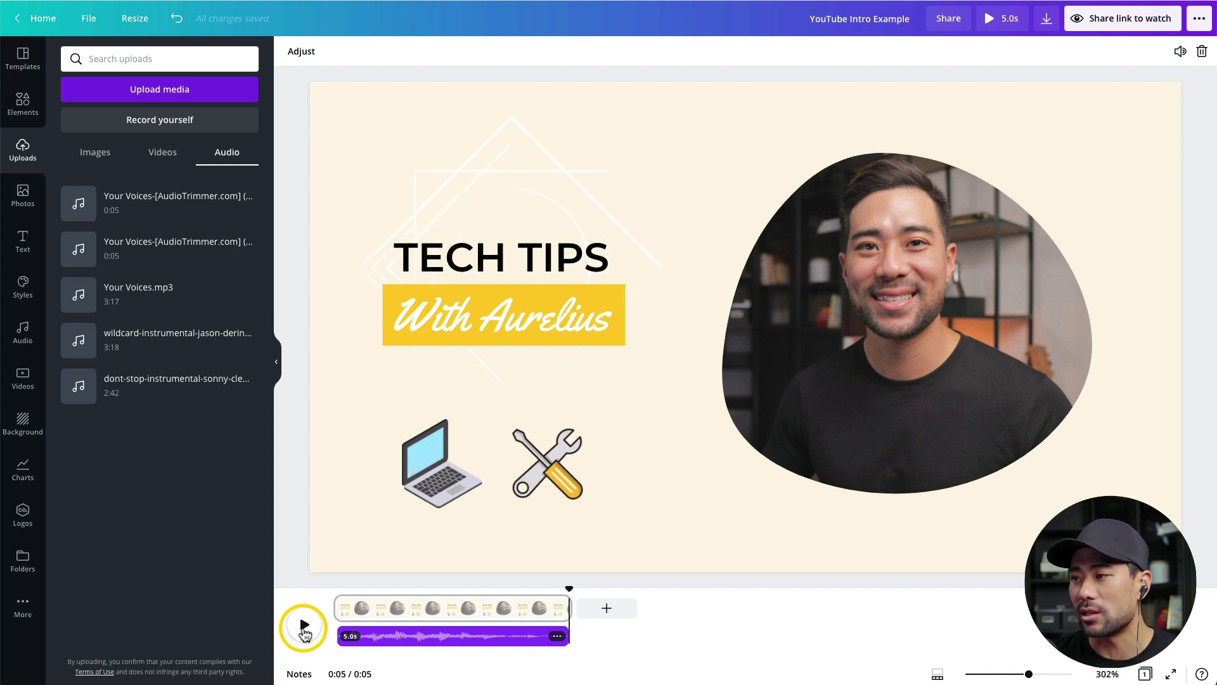
click(304, 625)
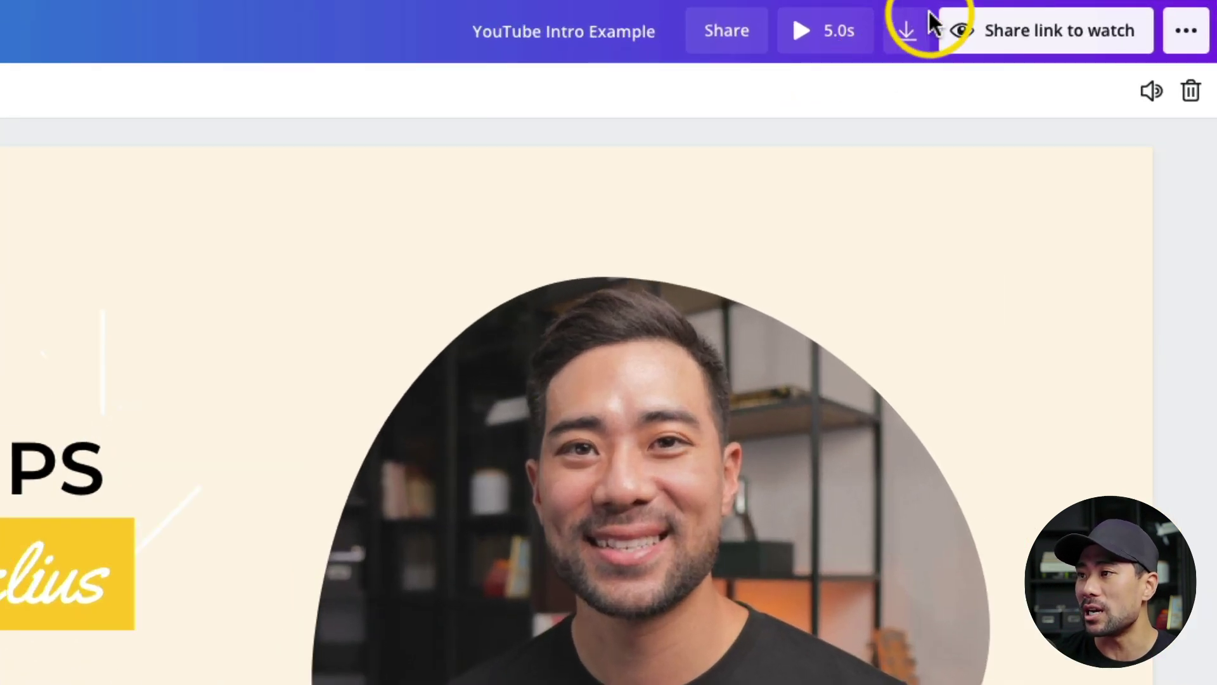
Download the intro with the file type MP4 Video
click(907, 38)
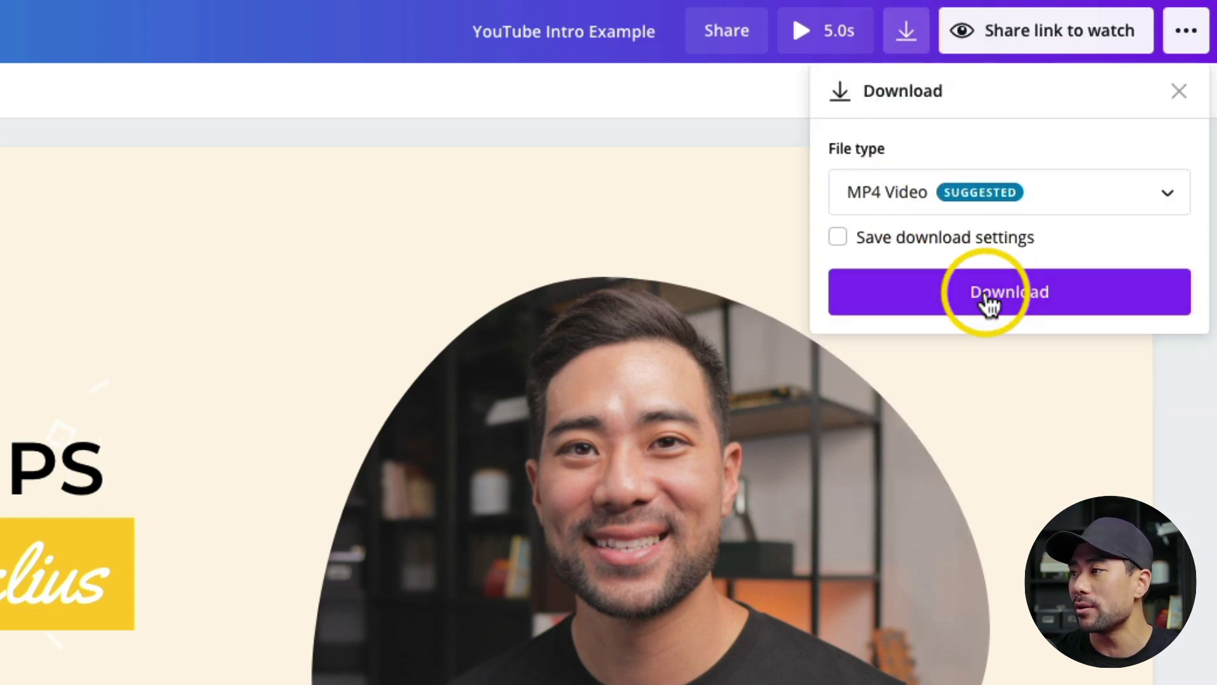
click(967, 305)
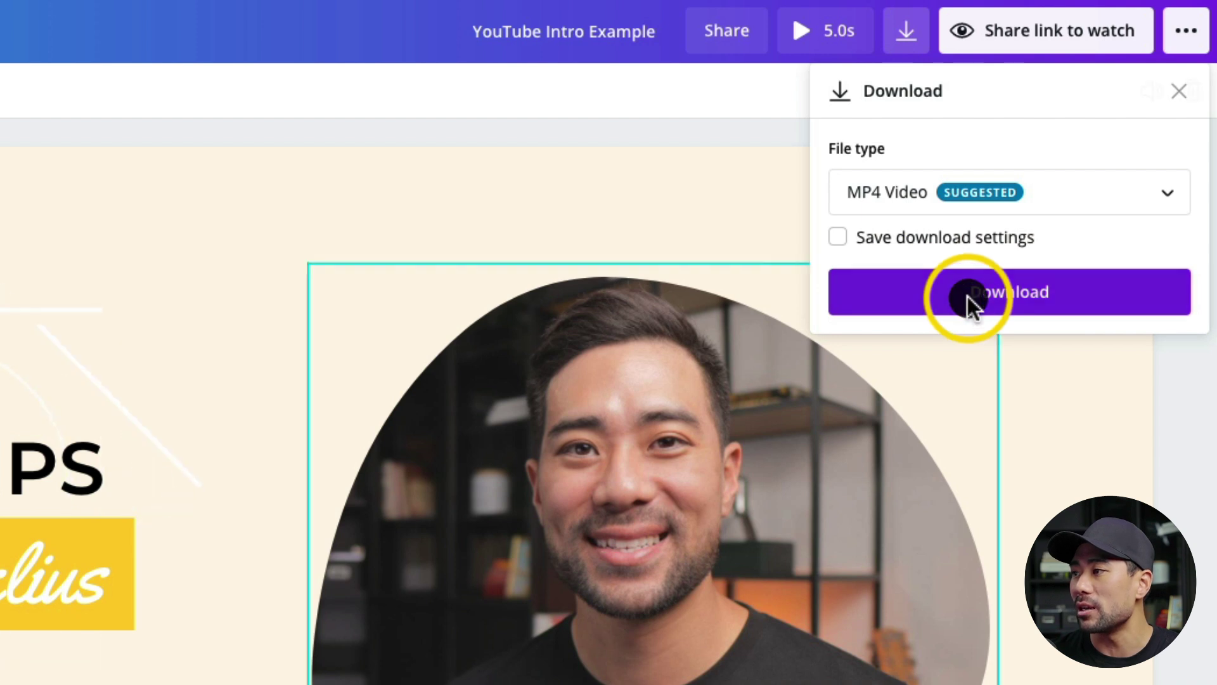